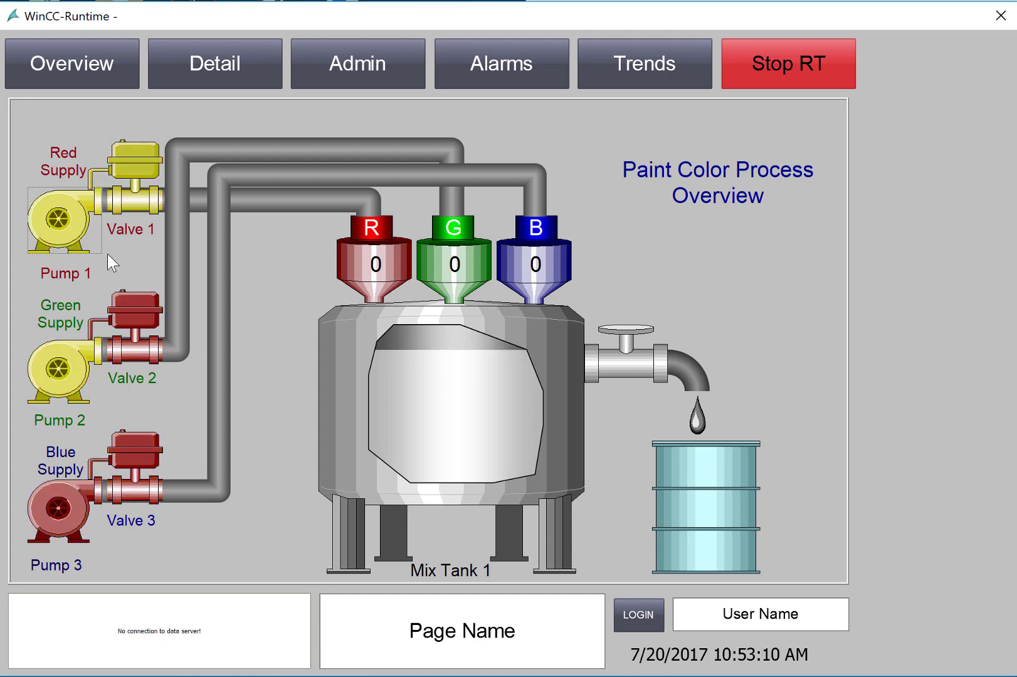
# Step: Bring the running Tag Simulation window forward and move it aside to watch the overview
pyautogui.hotkey('alt', 'Tab')
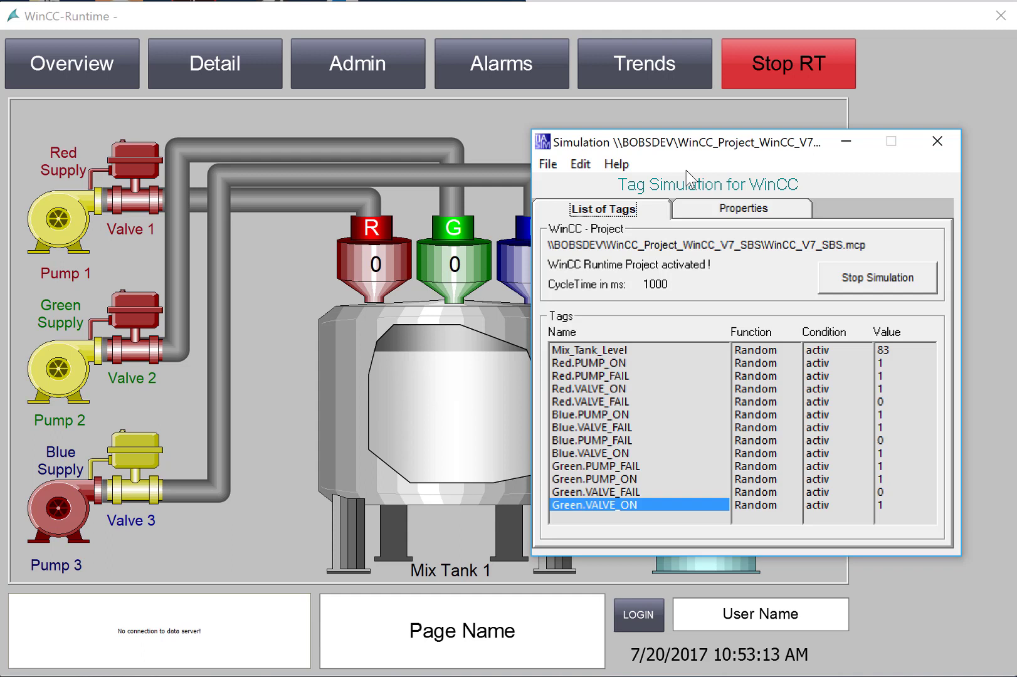
pyautogui.moveTo(673, 139); pyautogui.dragTo(687, 123)
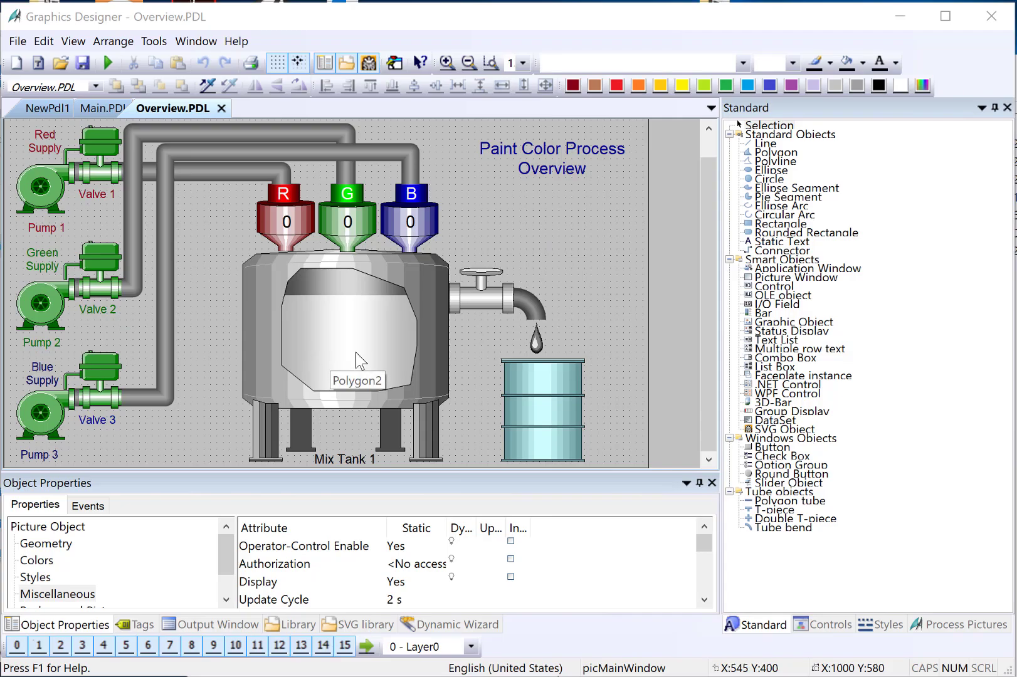
# Step: Change the Fill Level of Mix Tank 1's inner polygon to 45, then to 12
pyautogui.click(342, 344)
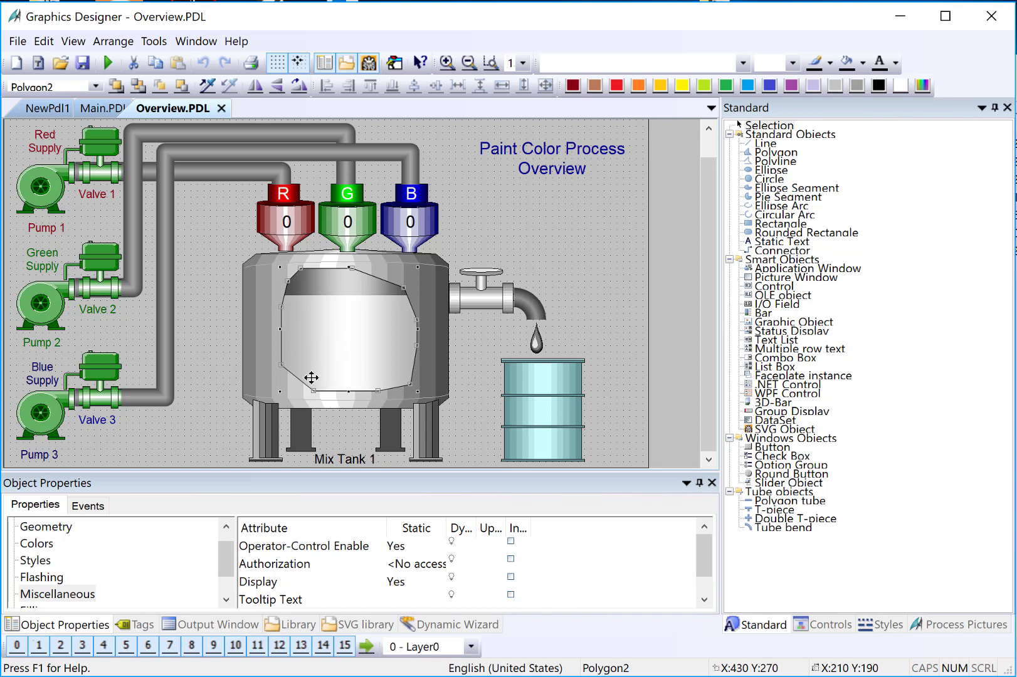
pyautogui.moveTo(226, 557); pyautogui.dragTo(227, 575)
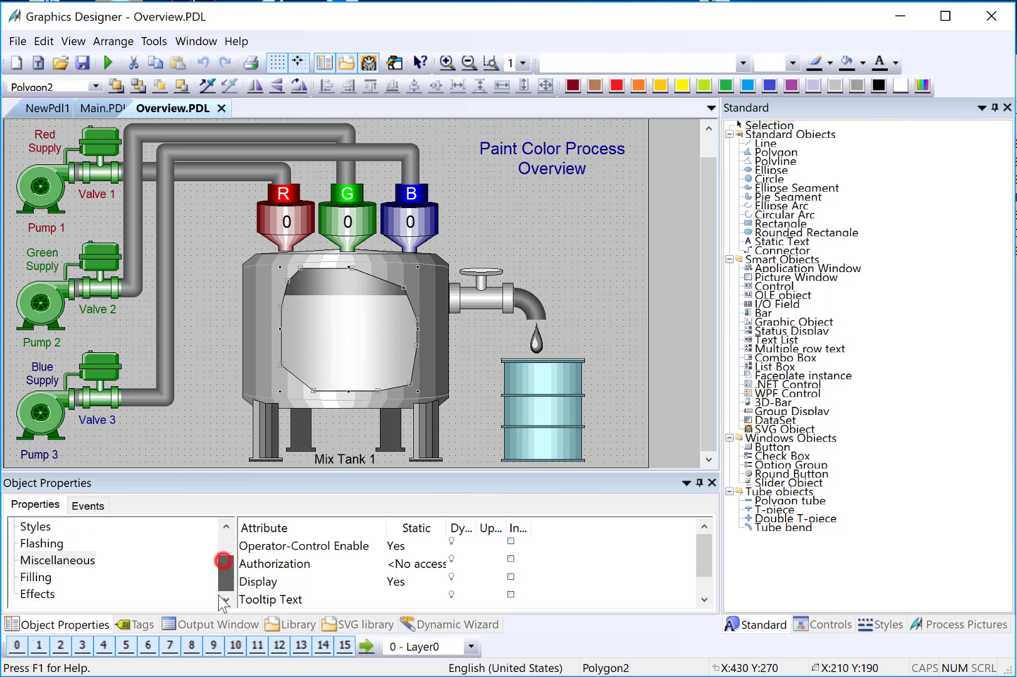
pyautogui.click(35, 577)
pyautogui.click(263, 564)
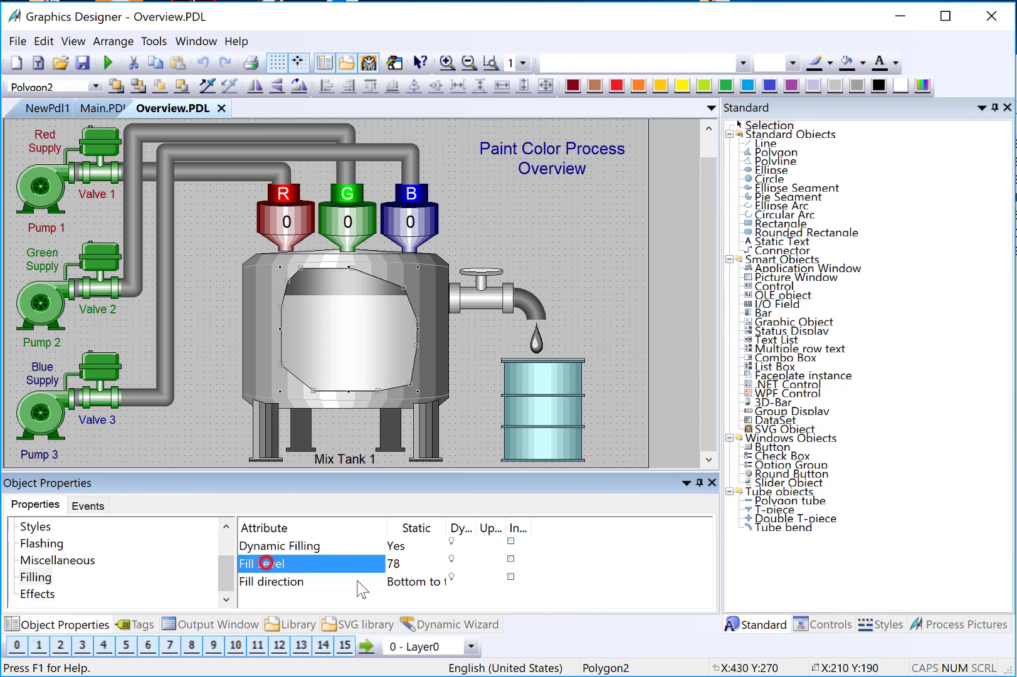
pyautogui.doubleClick(374, 565)
pyautogui.write('45')
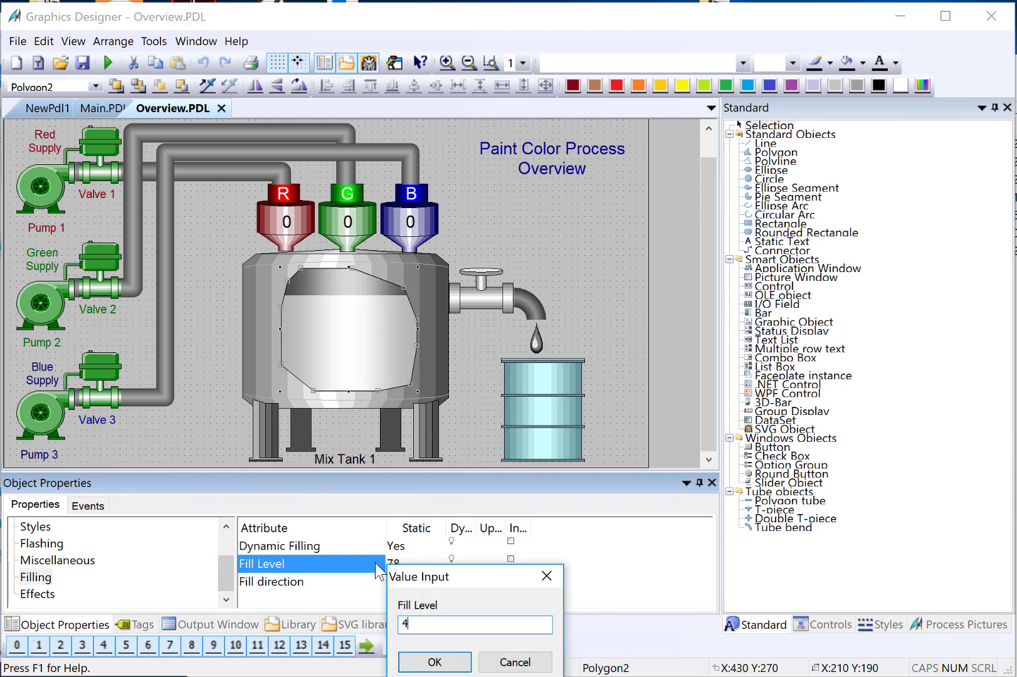
pyautogui.press('Return')
pyautogui.doubleClick(376, 564)
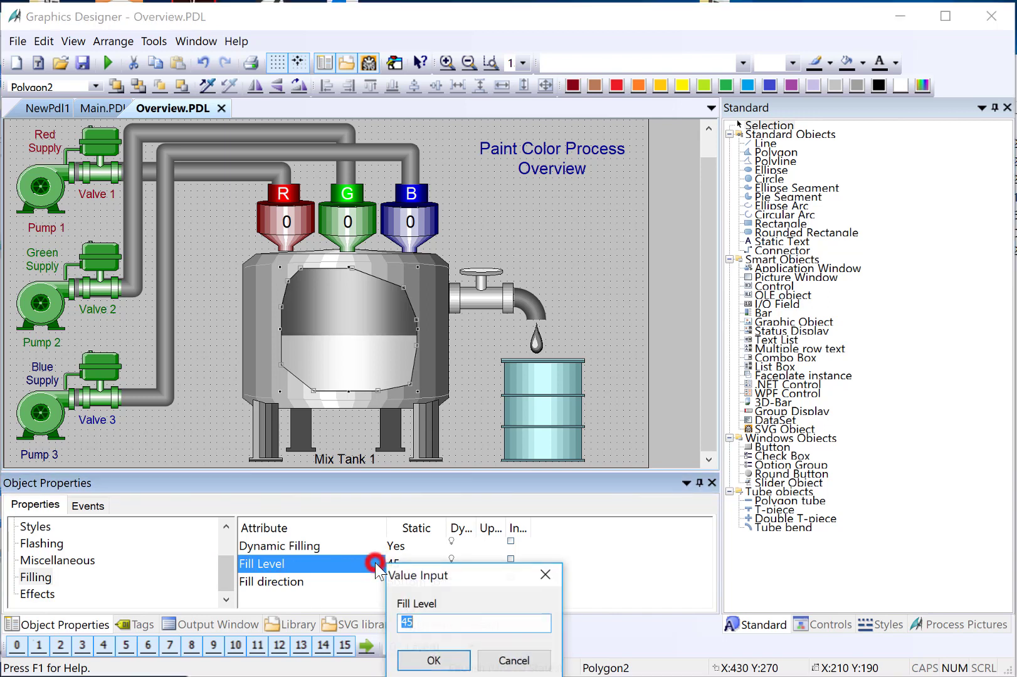
pyautogui.write('12')
pyautogui.press('Return')
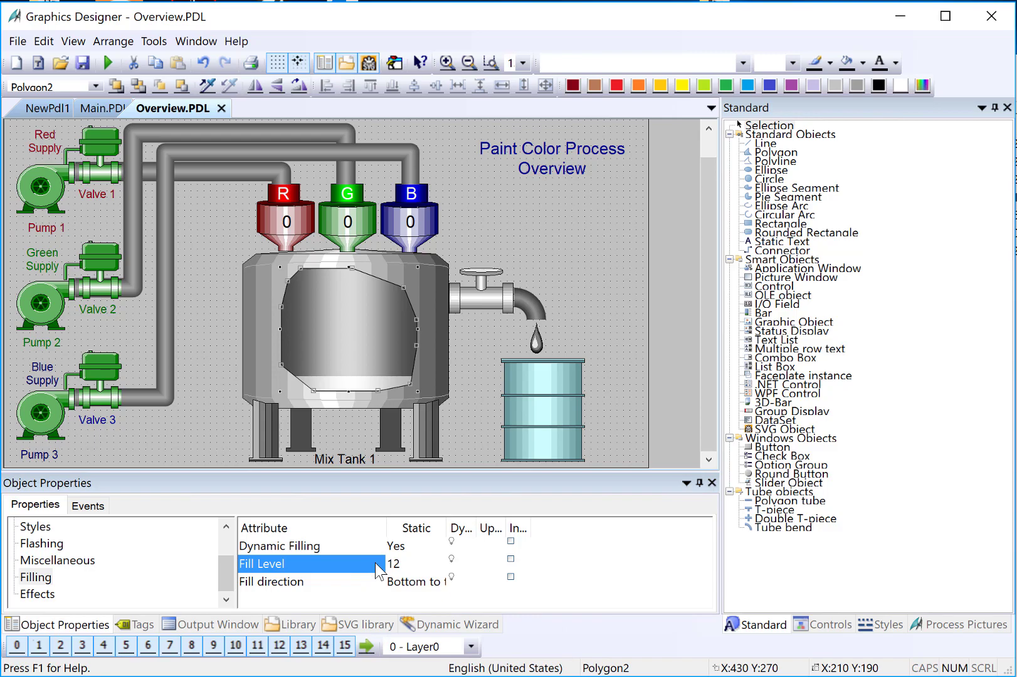
# Step: Open Tag Management in Configuration Studio and show the ColorTags group's tags
pyautogui.hotkey('alt', 'Tab')
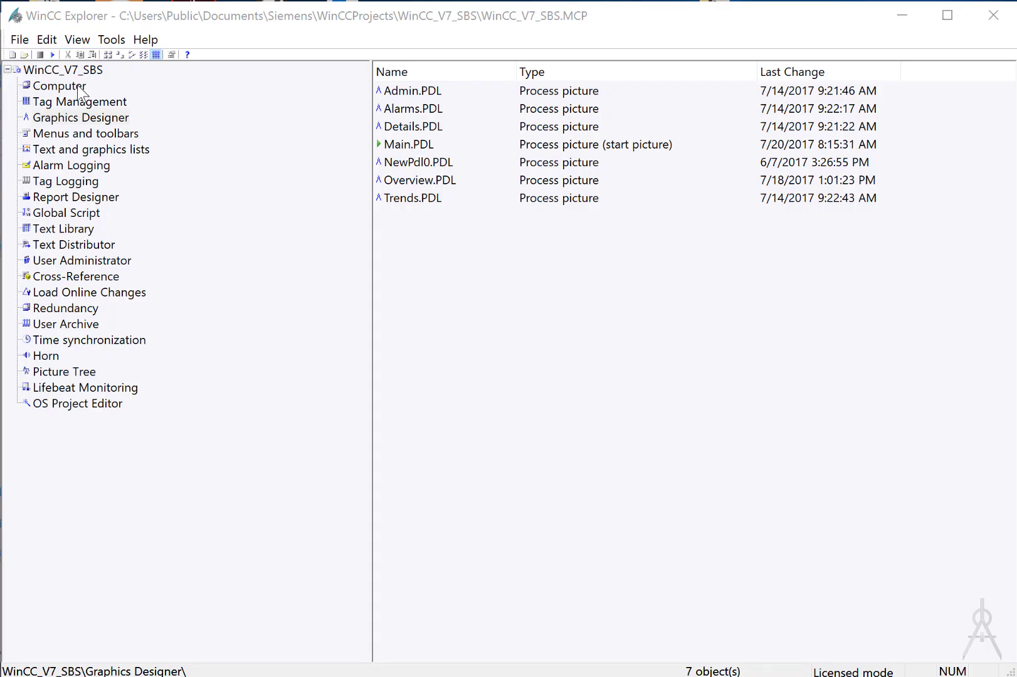
pyautogui.click(74, 104)
pyautogui.doubleClick(73, 101)
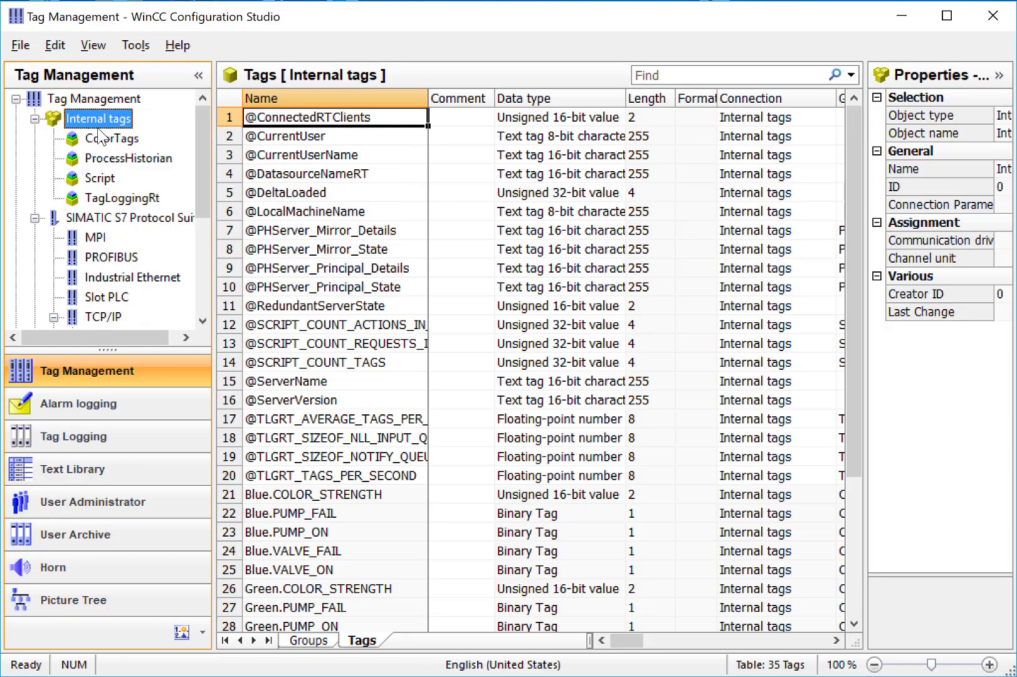
pyautogui.click(113, 139)
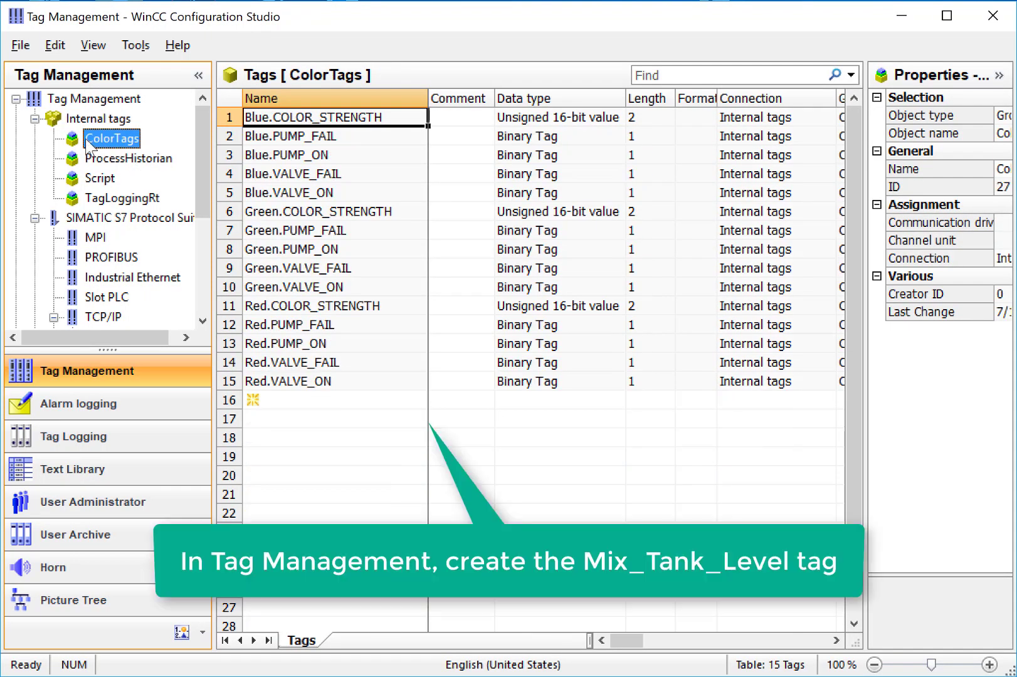
# Step: Add a Mix_Tank_Level tag in row 16 with data type Unsigned 16-bit value
pyautogui.click(280, 398)
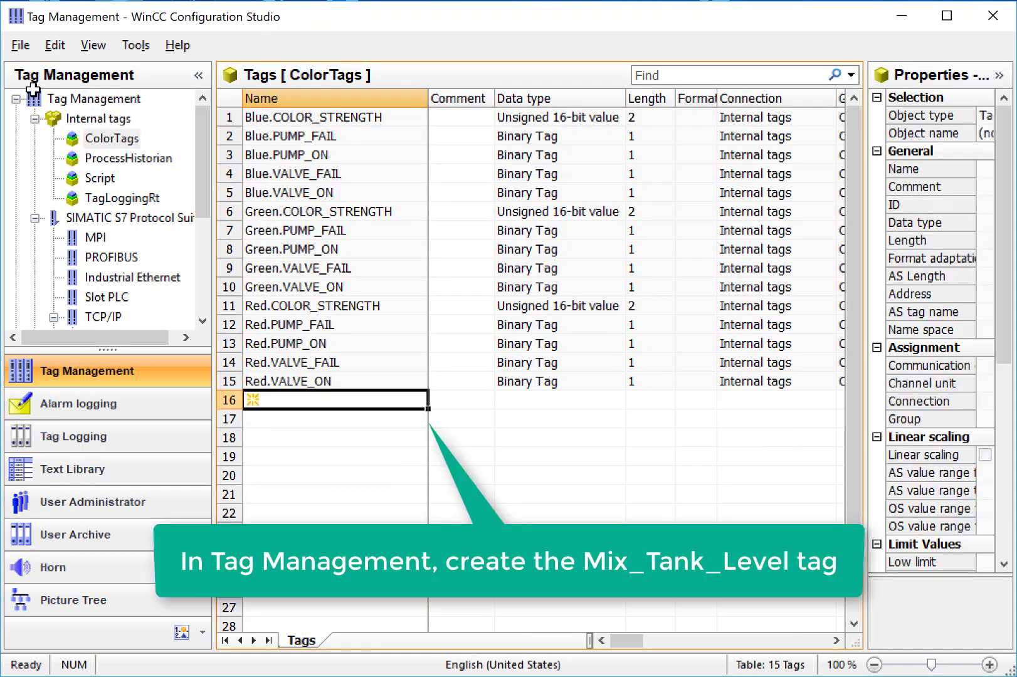
pyautogui.click(288, 399)
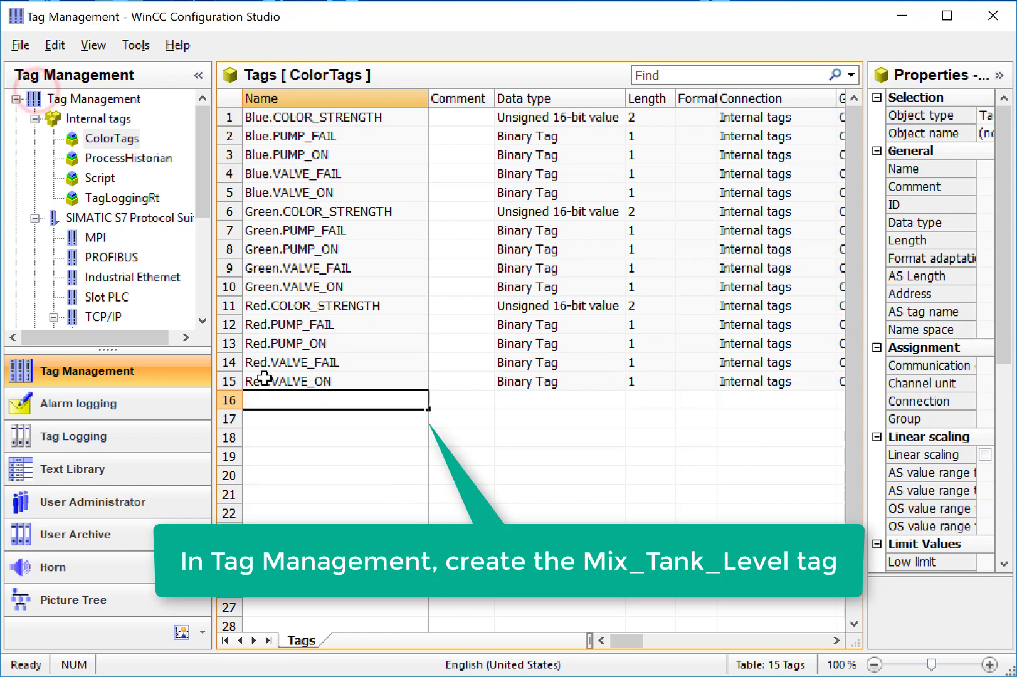
pyautogui.write('Mix_Tank_Level')
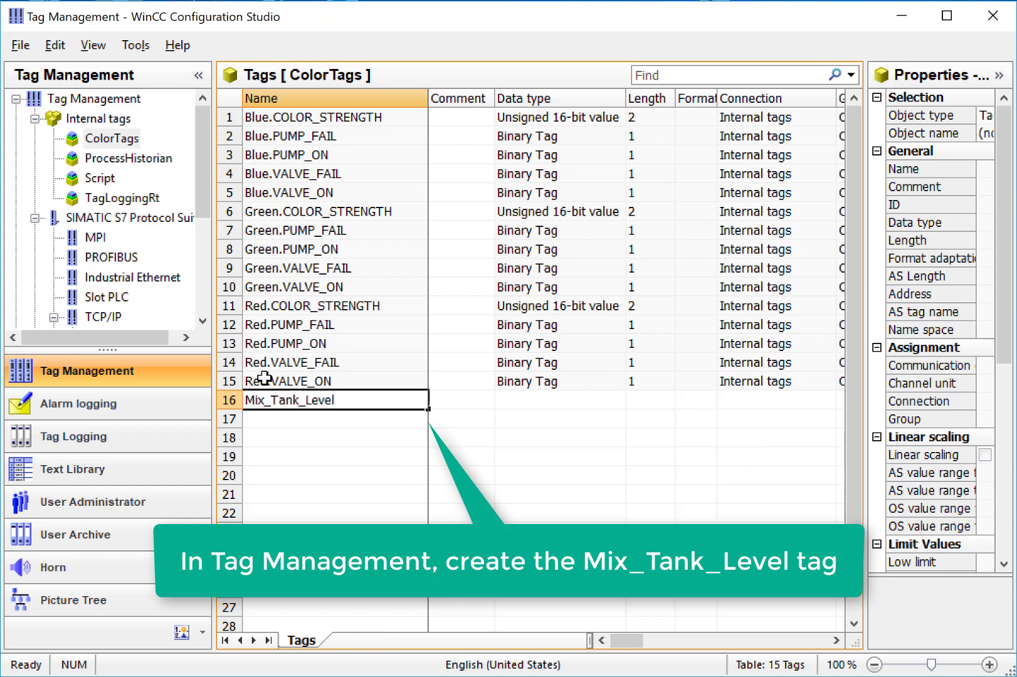
pyautogui.moveTo(459, 420); pyautogui.dragTo(531, 404)
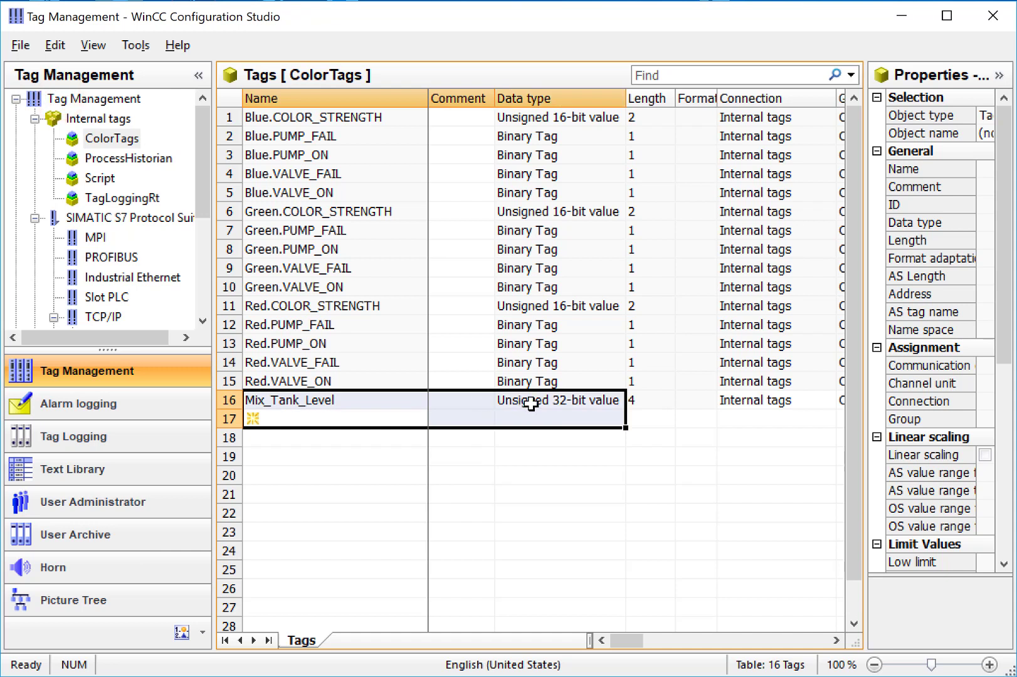
pyautogui.click(531, 404)
pyautogui.click(634, 400)
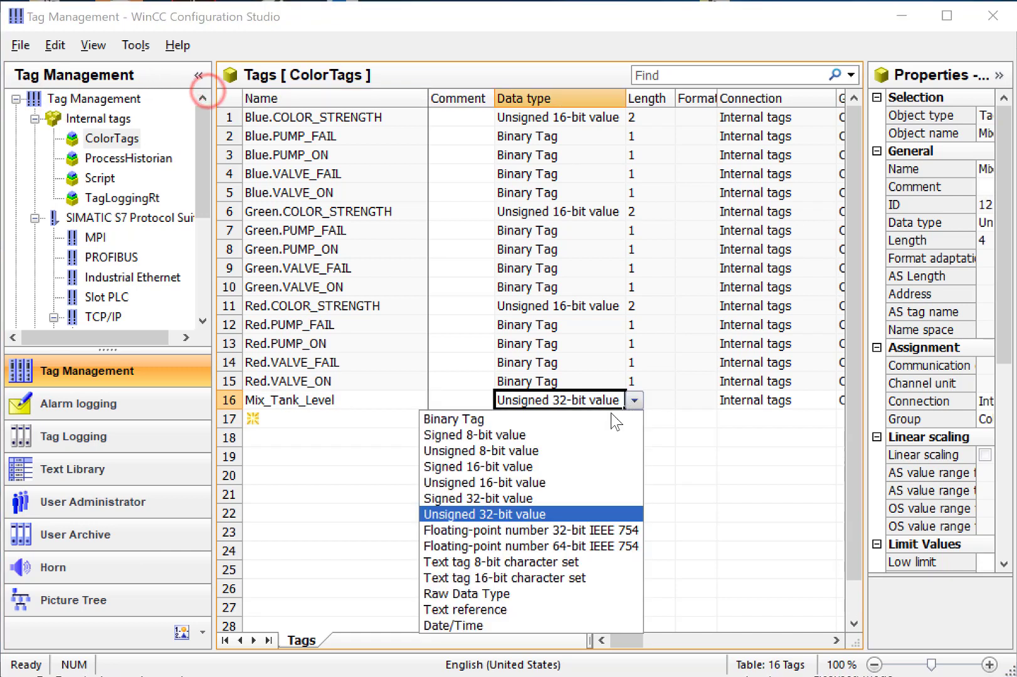
pyautogui.click(524, 483)
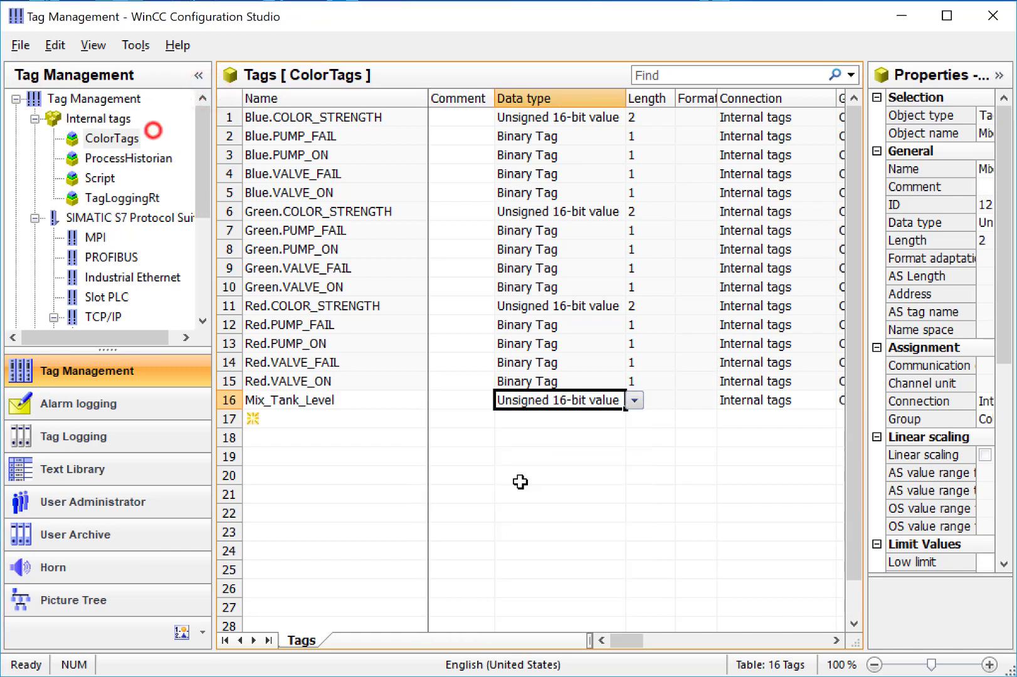
pyautogui.click(417, 457)
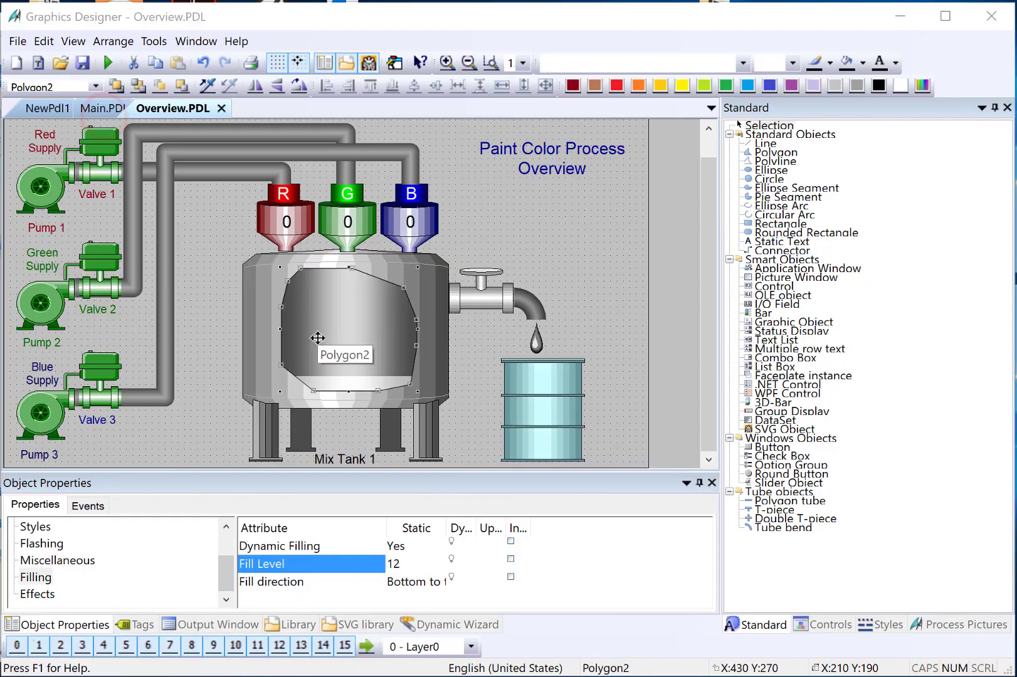
# Step: Link the tank polygon's Fill Level to the Internal tags > ColorTags > Mix_Tank_Level tag, updating every 2 s
pyautogui.click(318, 338)
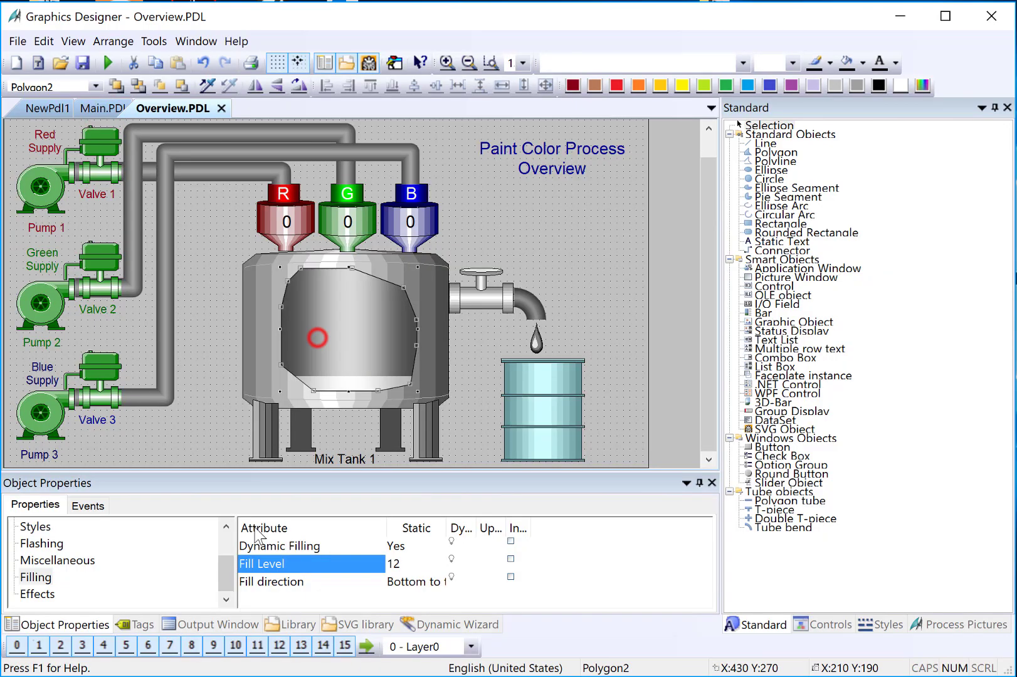
pyautogui.click(257, 565)
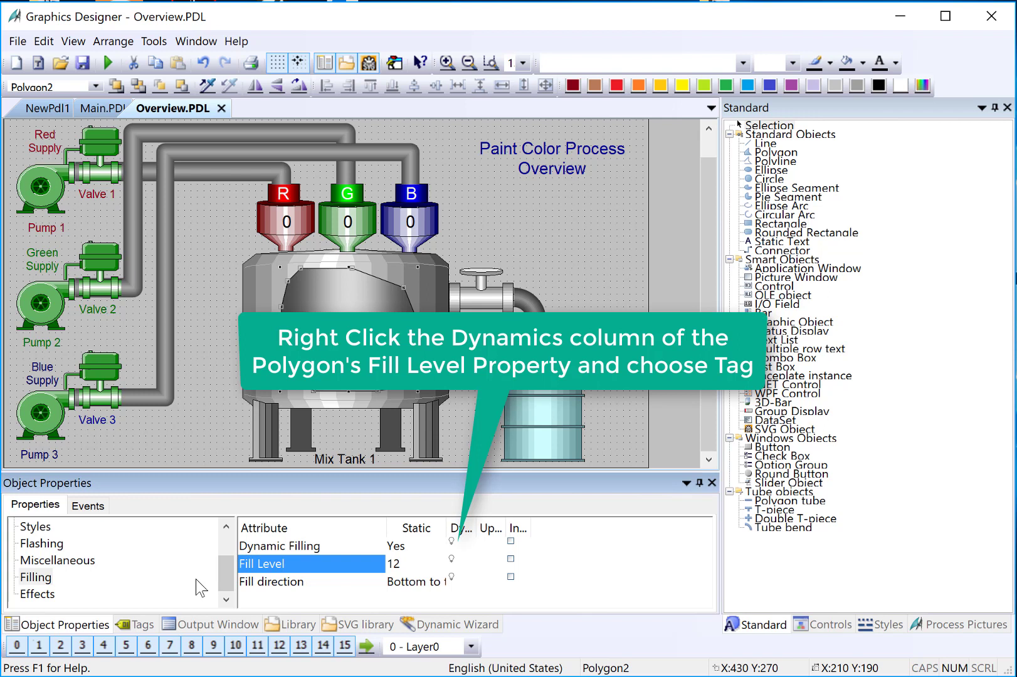
pyautogui.rightClick(451, 559)
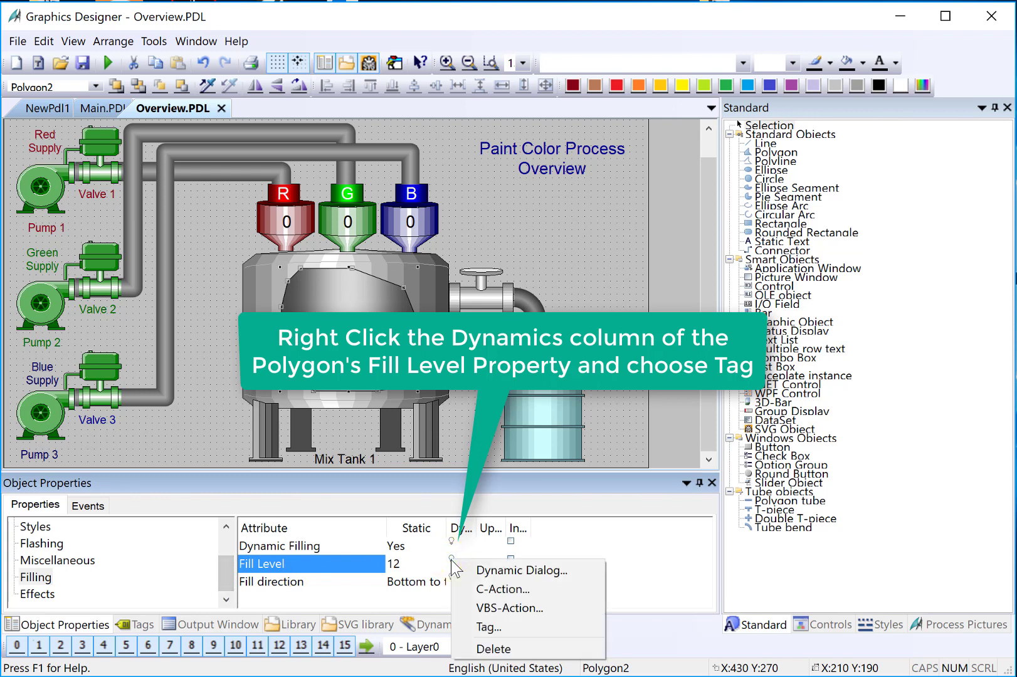
pyautogui.click(483, 627)
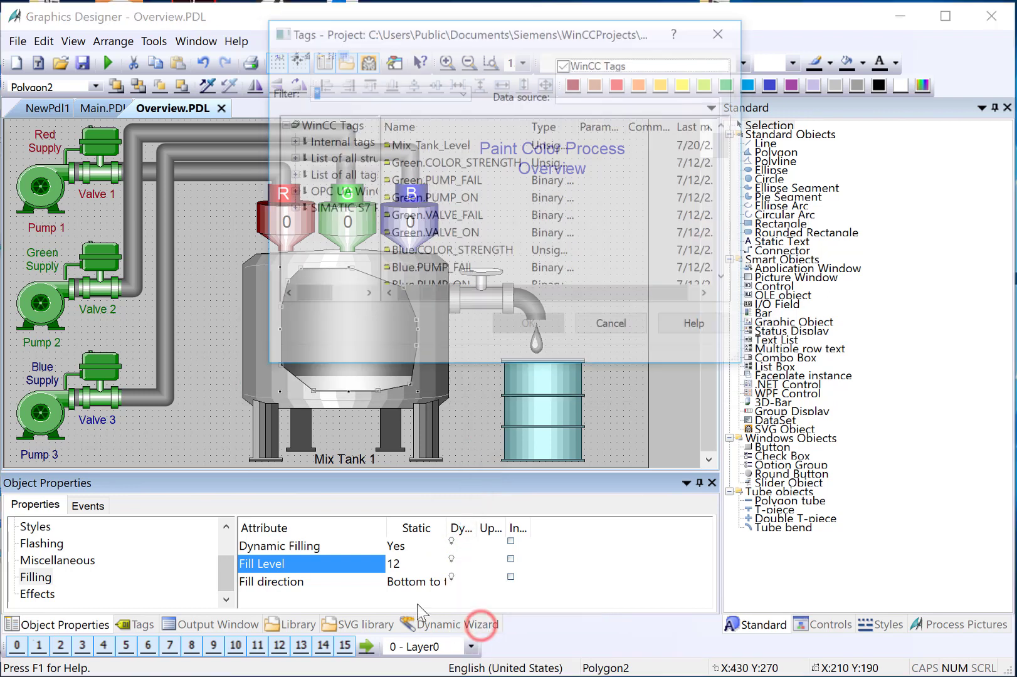
pyautogui.click(468, 146)
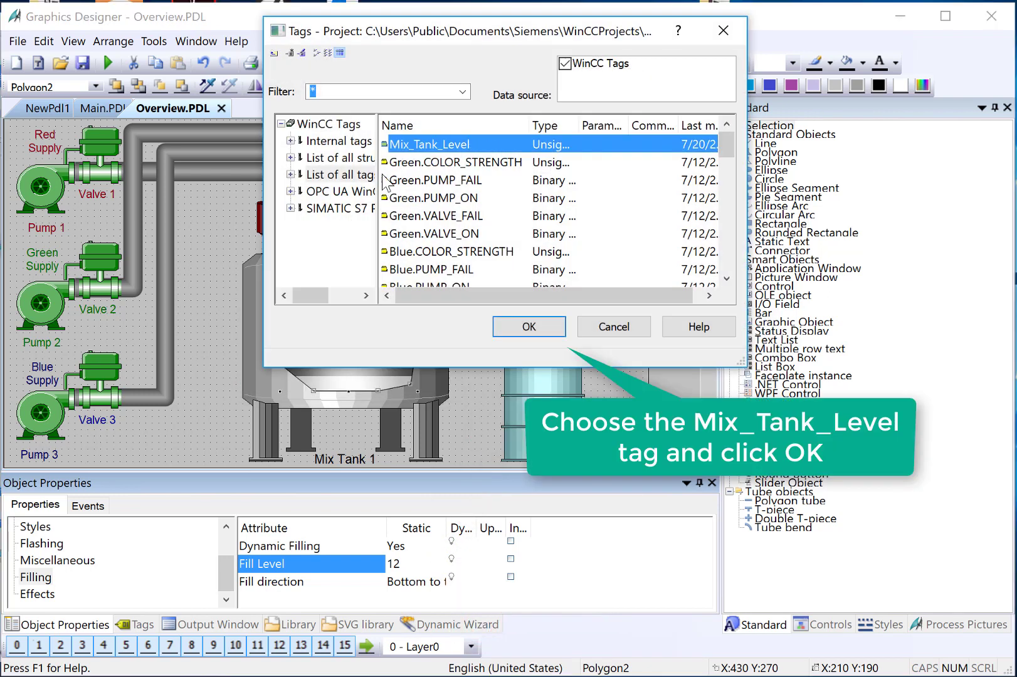
pyautogui.moveTo(377, 181); pyautogui.dragTo(443, 181)
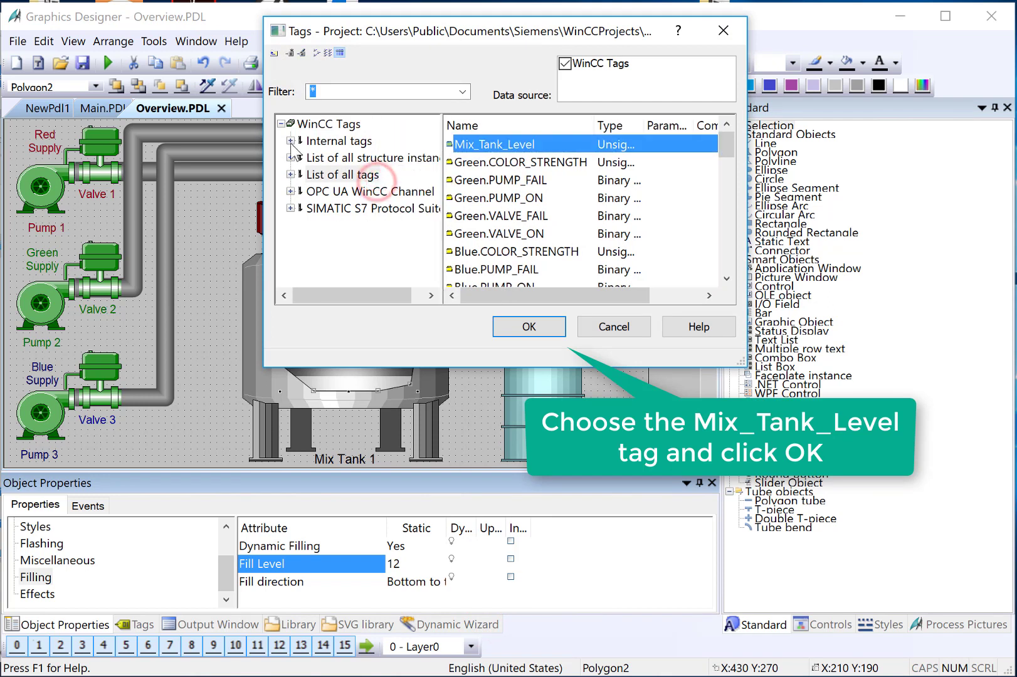
pyautogui.click(290, 140)
pyautogui.click(338, 158)
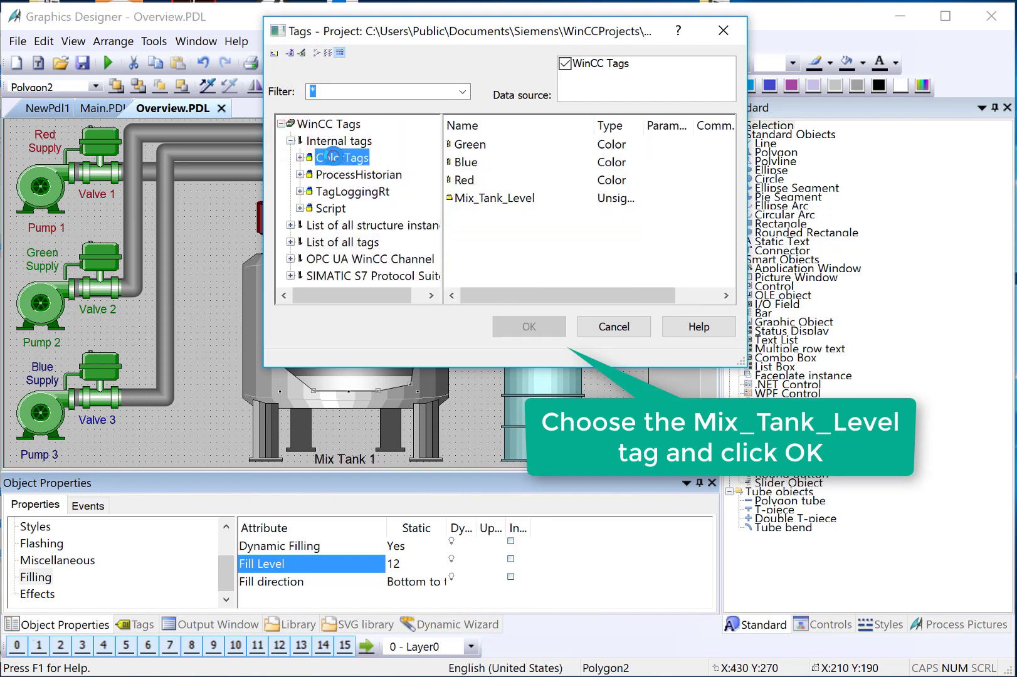
pyautogui.click(467, 199)
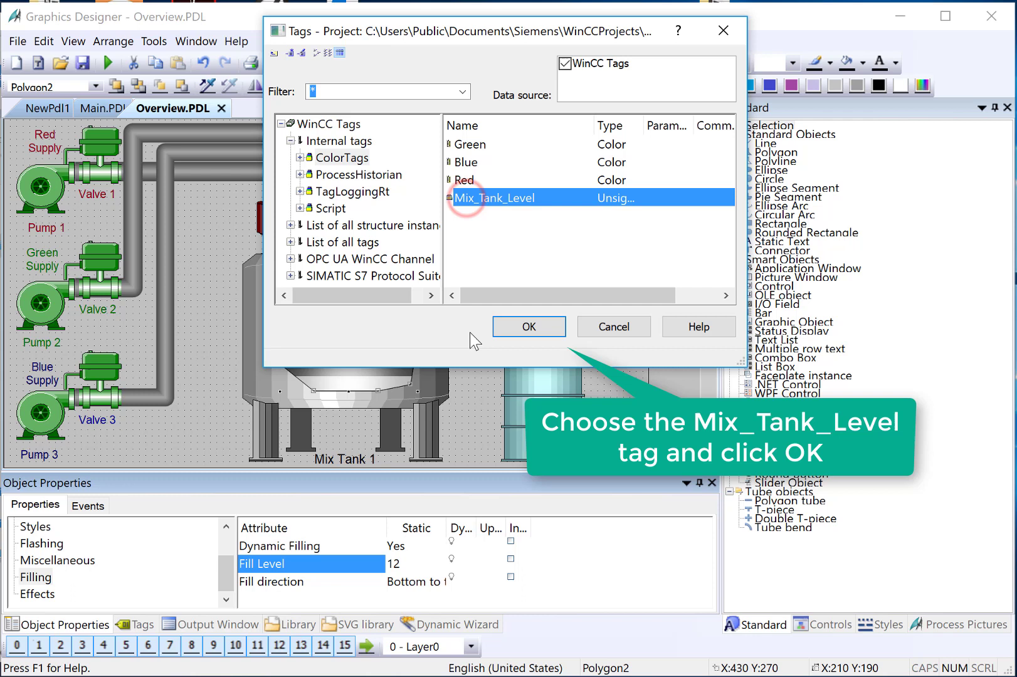
pyautogui.click(529, 327)
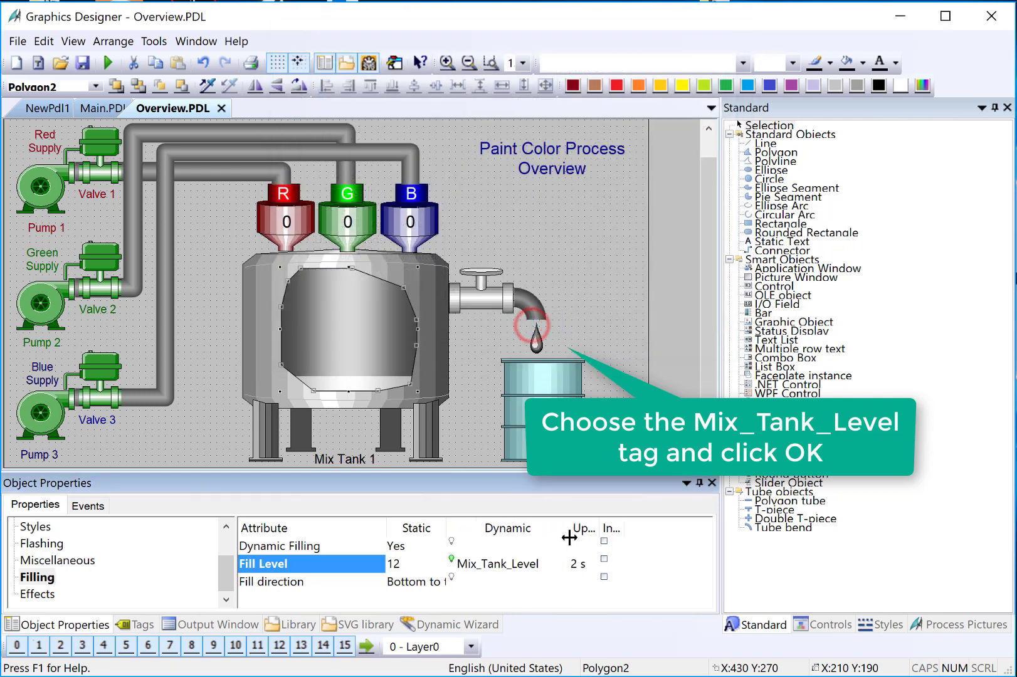
# Step: Add Mix_Tank_Level as a new tag in the Tag Simulator via Edit > New Tag
pyautogui.click(506, 565)
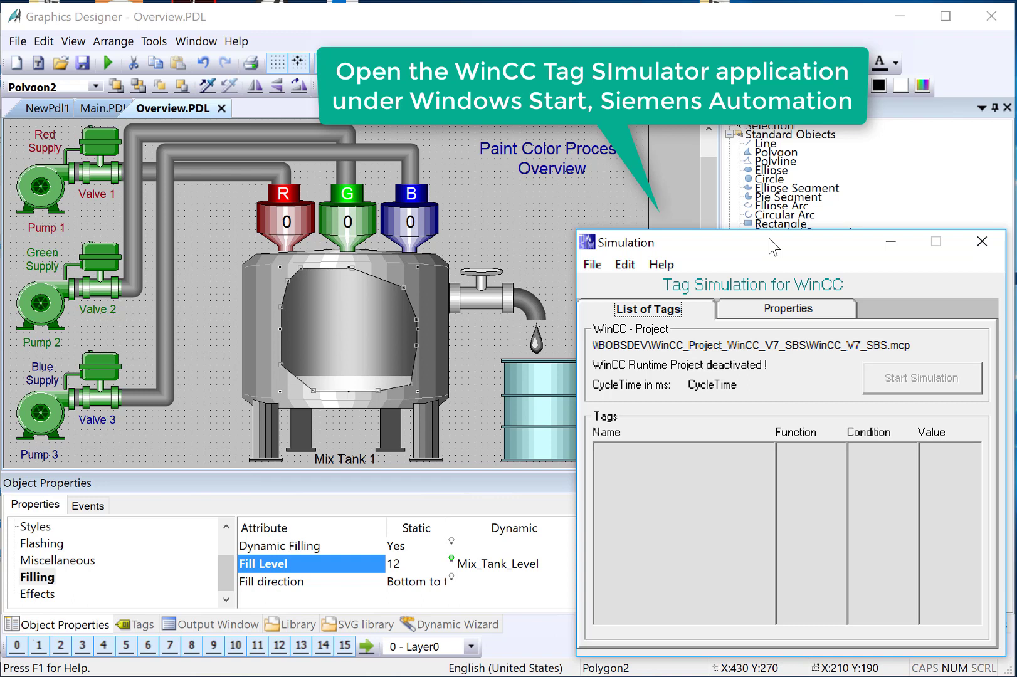
pyautogui.moveTo(726, 248); pyautogui.dragTo(719, 215)
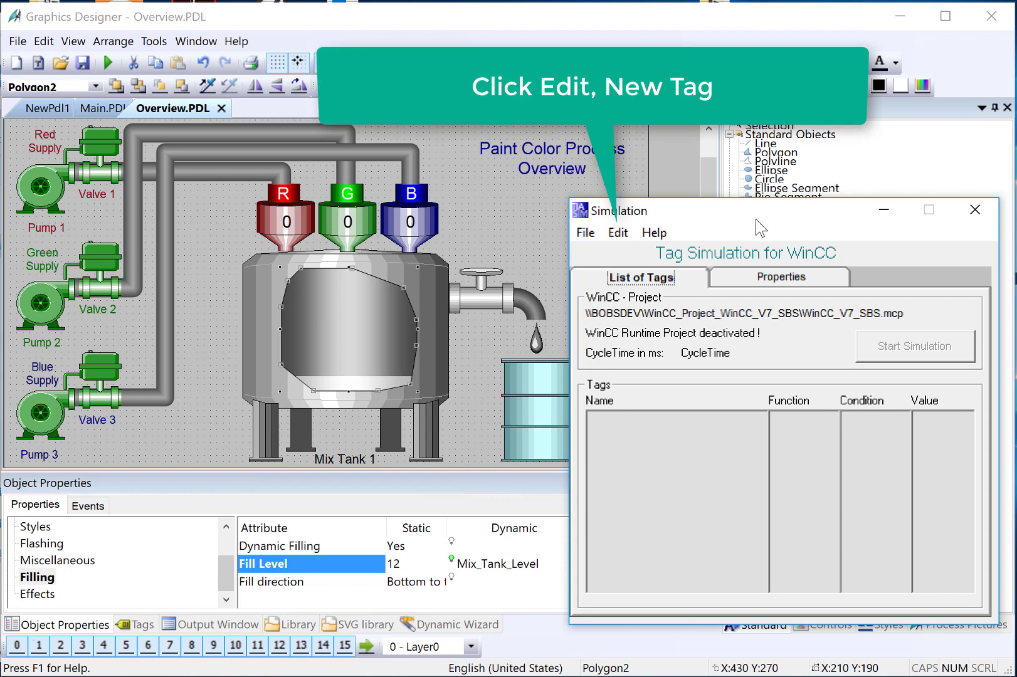
pyautogui.click(587, 233)
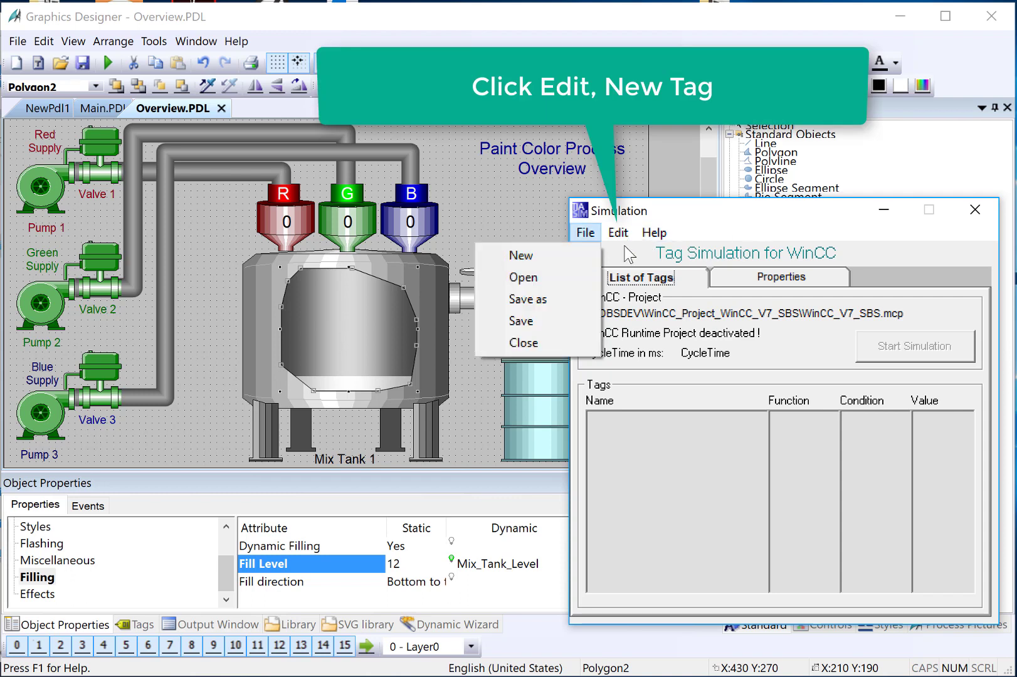
pyautogui.click(623, 234)
pyautogui.click(601, 256)
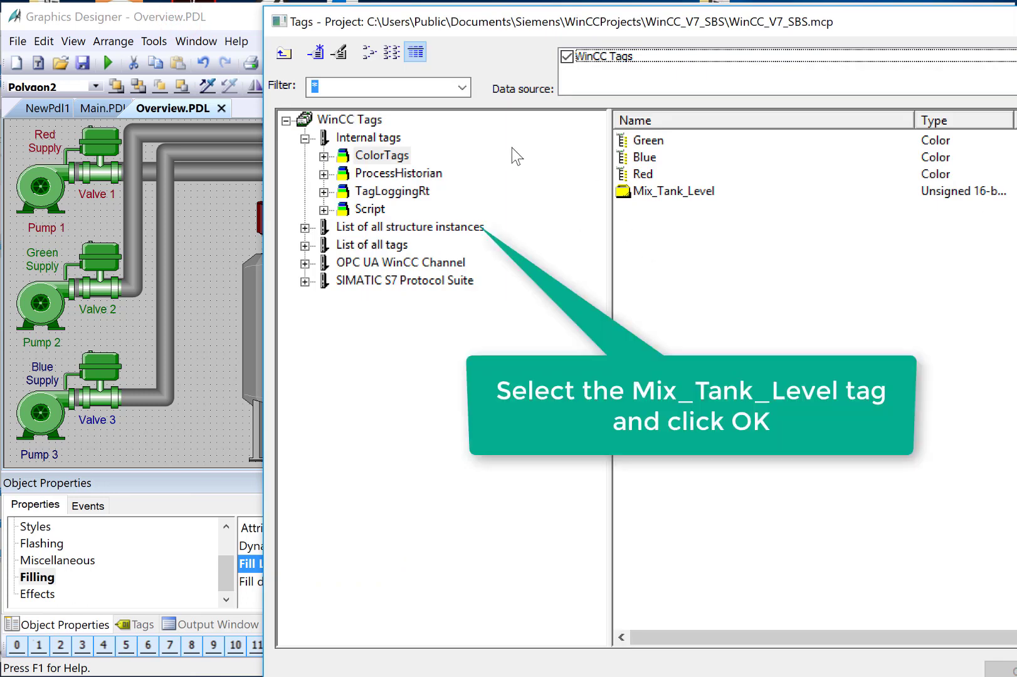
pyautogui.moveTo(434, 22); pyautogui.dragTo(216, 20)
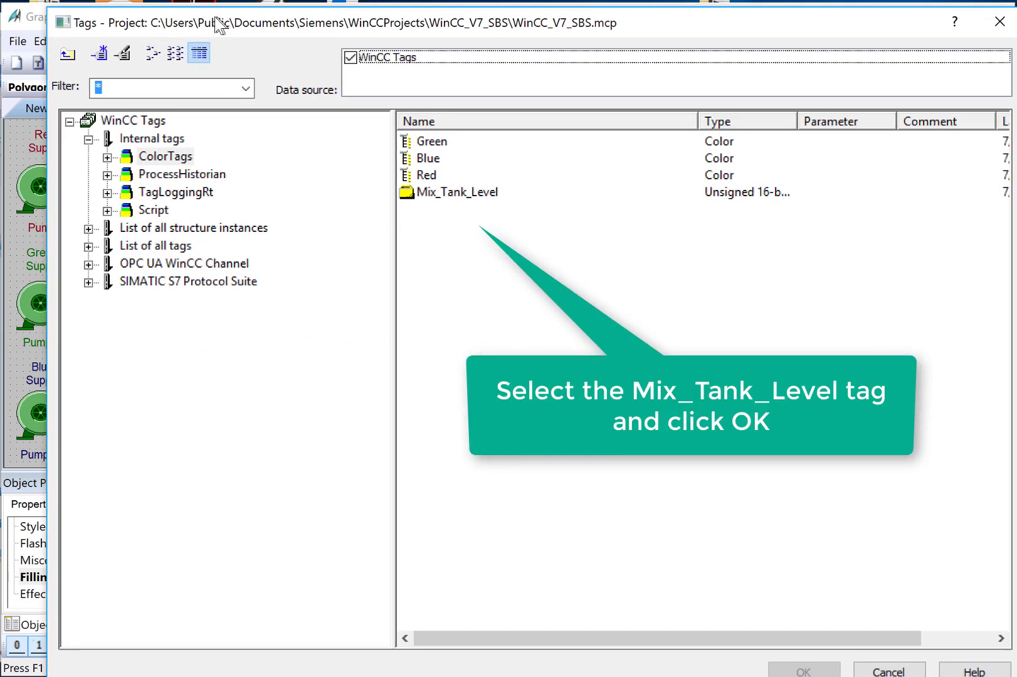
pyautogui.doubleClick(419, 195)
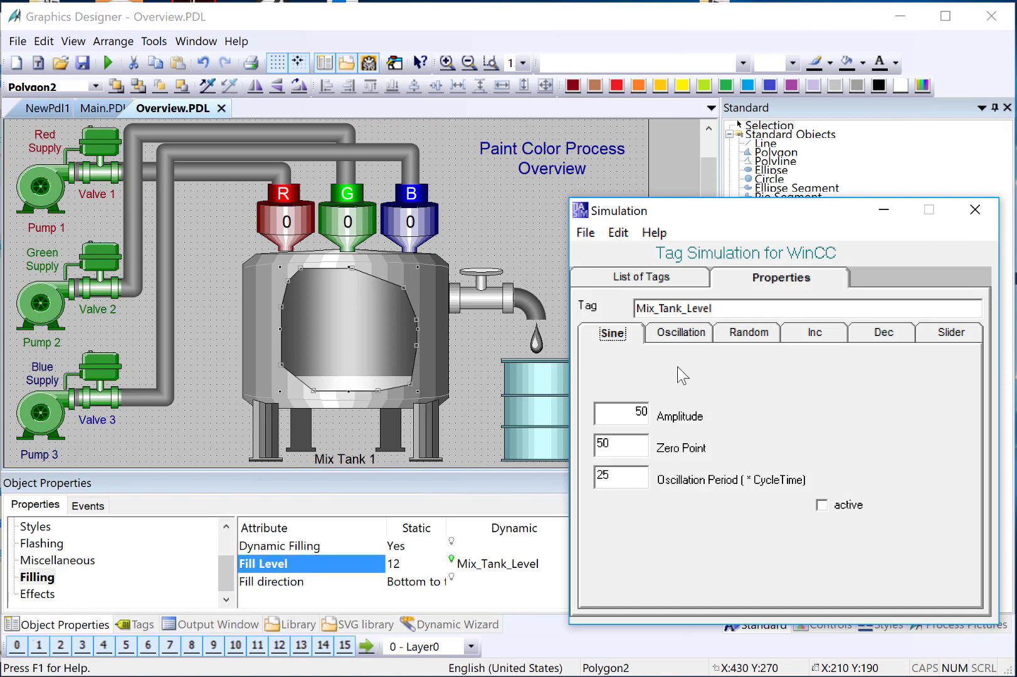
# Step: Simulate Mix_Tank_Level with Random values between 45 and 98 and mark it active
pyautogui.click(791, 279)
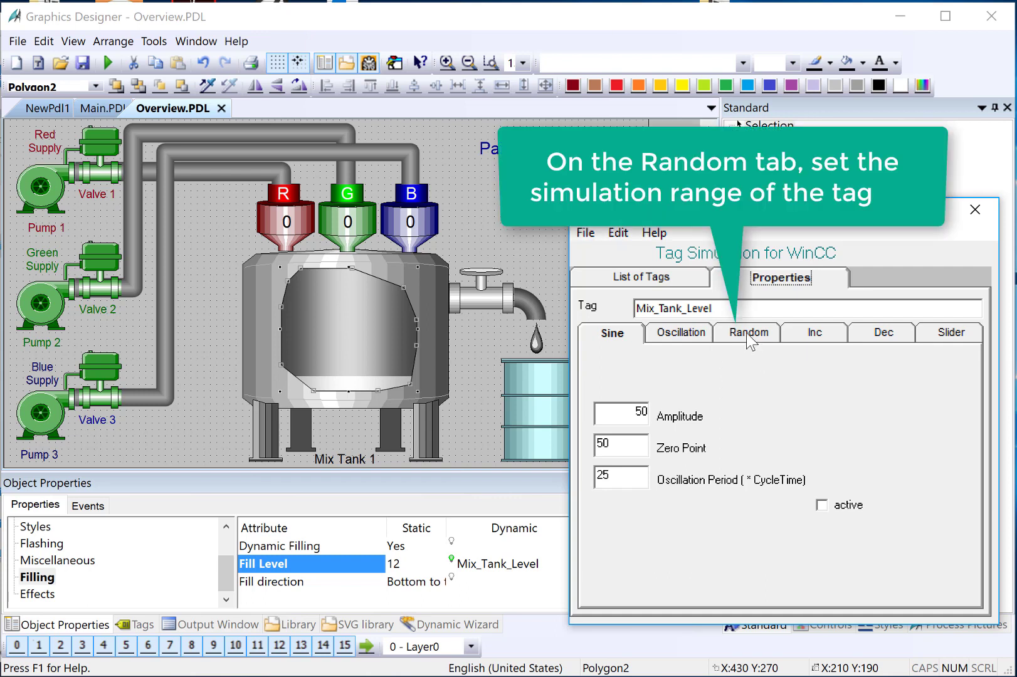
pyautogui.click(749, 333)
pyautogui.doubleClick(611, 412)
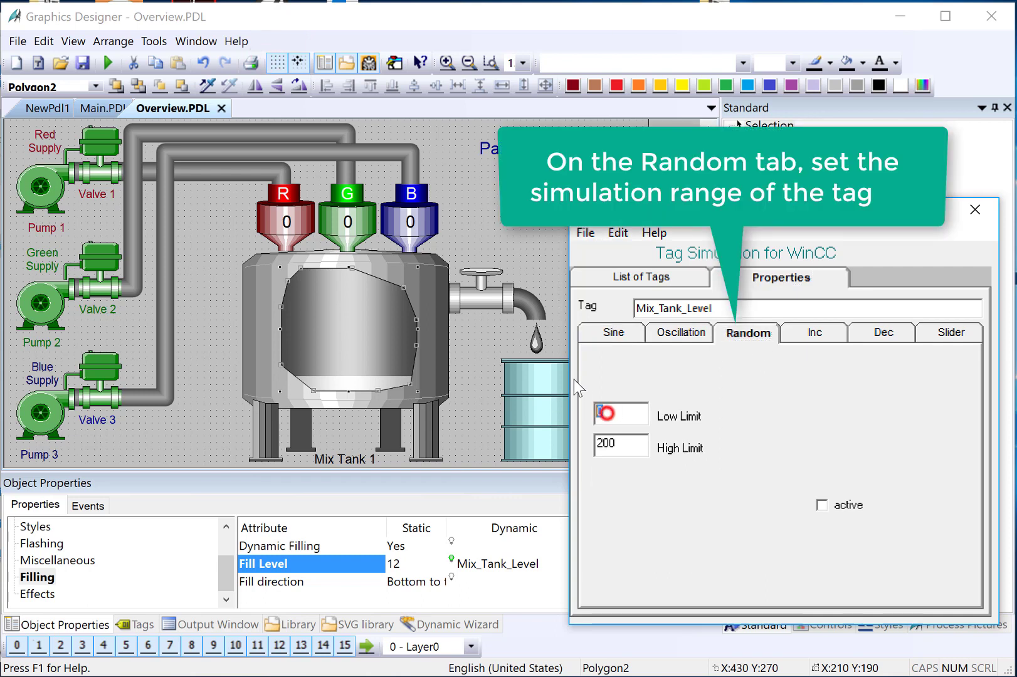
pyautogui.write('45')
pyautogui.doubleClick(596, 444)
pyautogui.write('98')
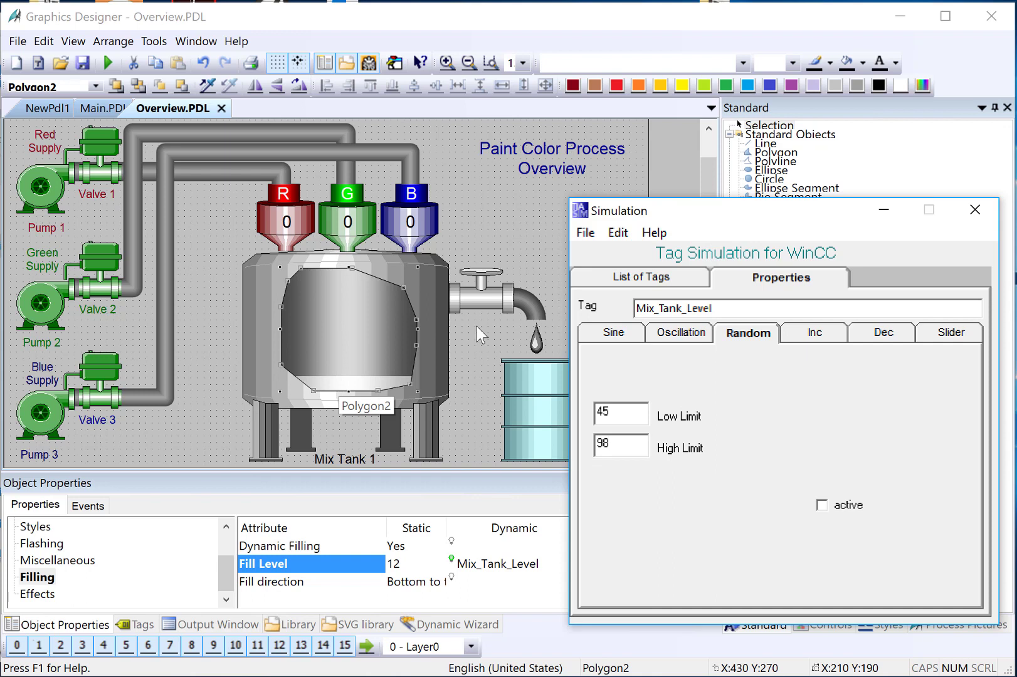
pyautogui.click(821, 506)
pyautogui.click(630, 278)
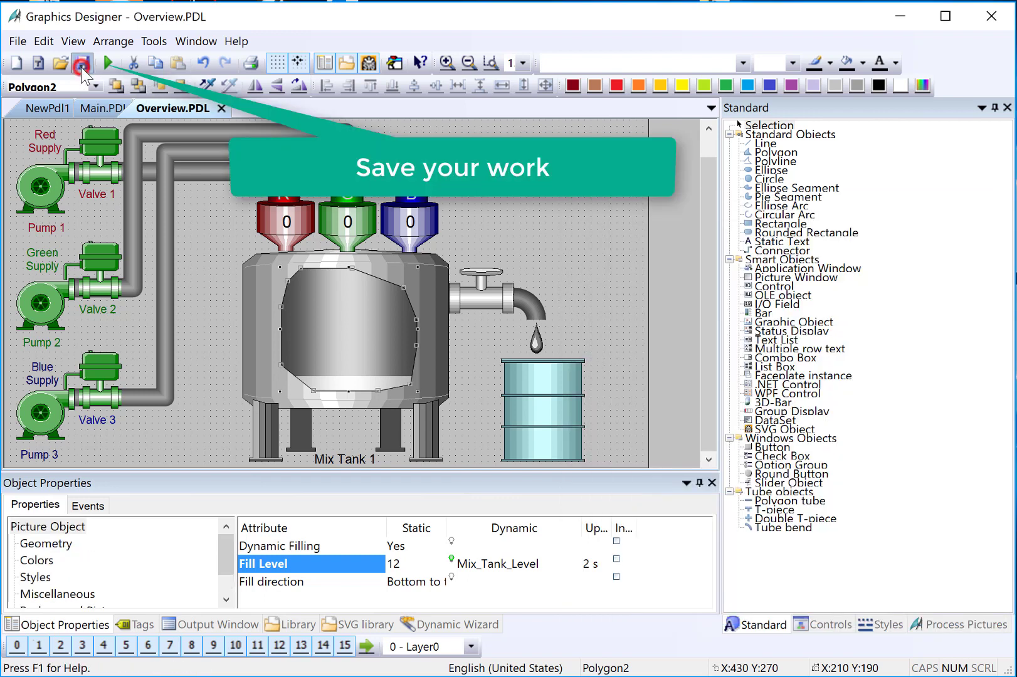
# Step: Switch to Main.PDL and activate WinCC Runtime
pyautogui.click(103, 107)
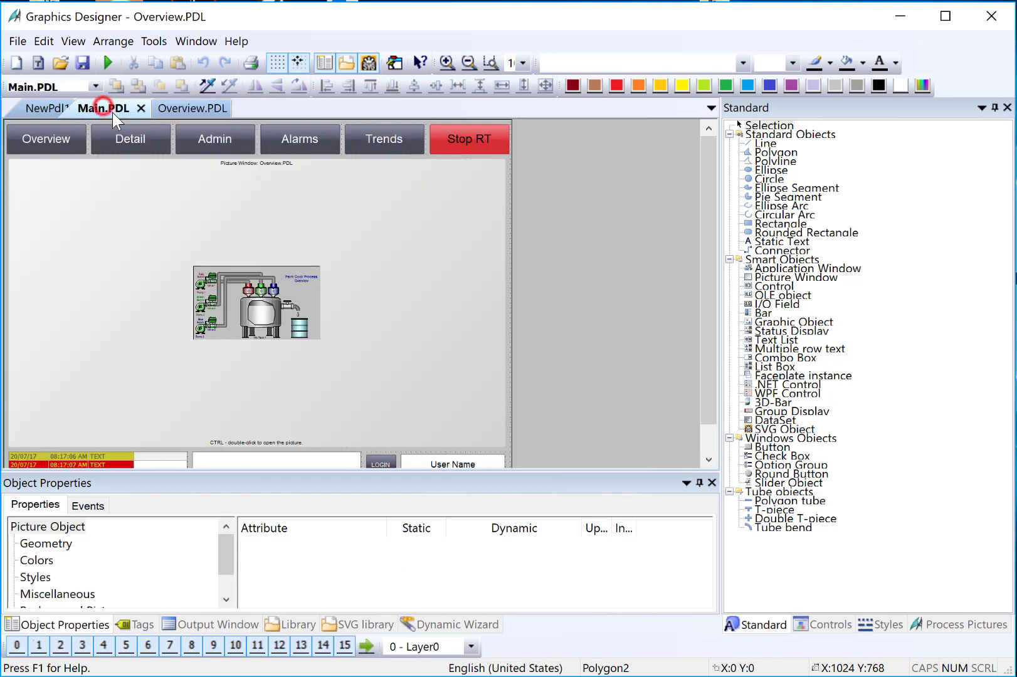
pyautogui.click(108, 62)
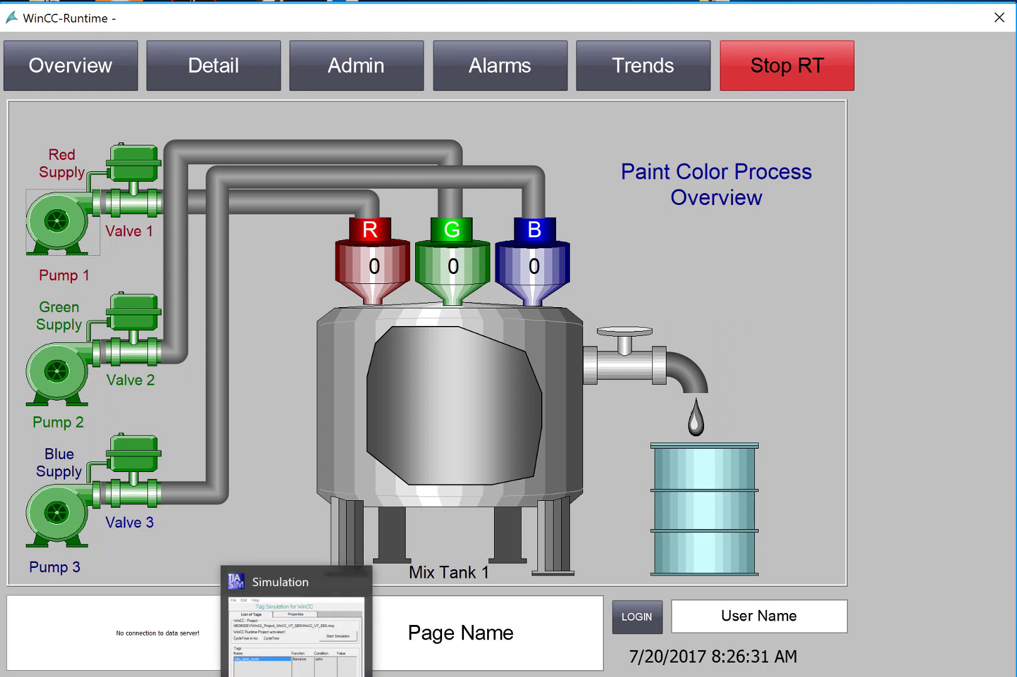
# Step: Start the tag simulation from the Simulation window
pyautogui.click(294, 633)
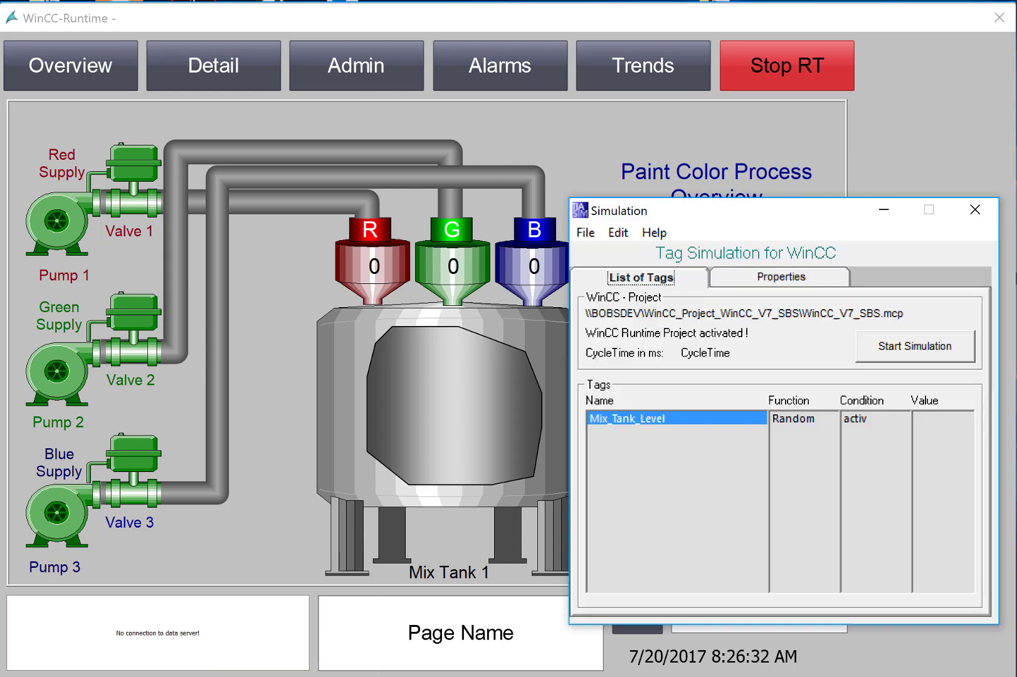
pyautogui.click(908, 347)
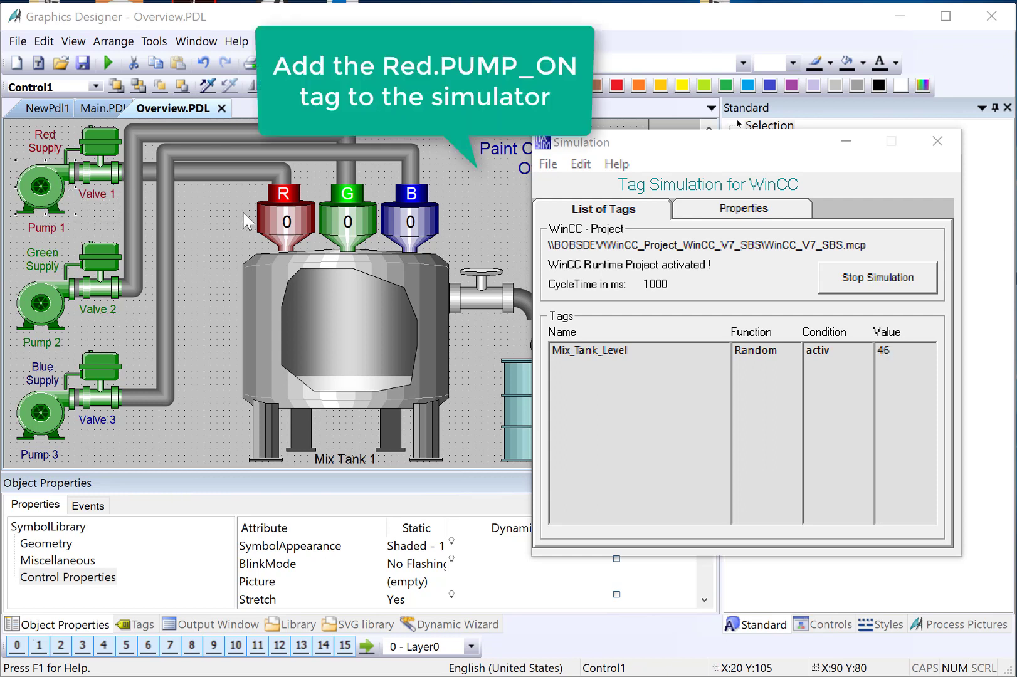
# Step: Add Red.PUMP_ON to the simulator as an active Random tag with High Limit 1
pyautogui.click(581, 164)
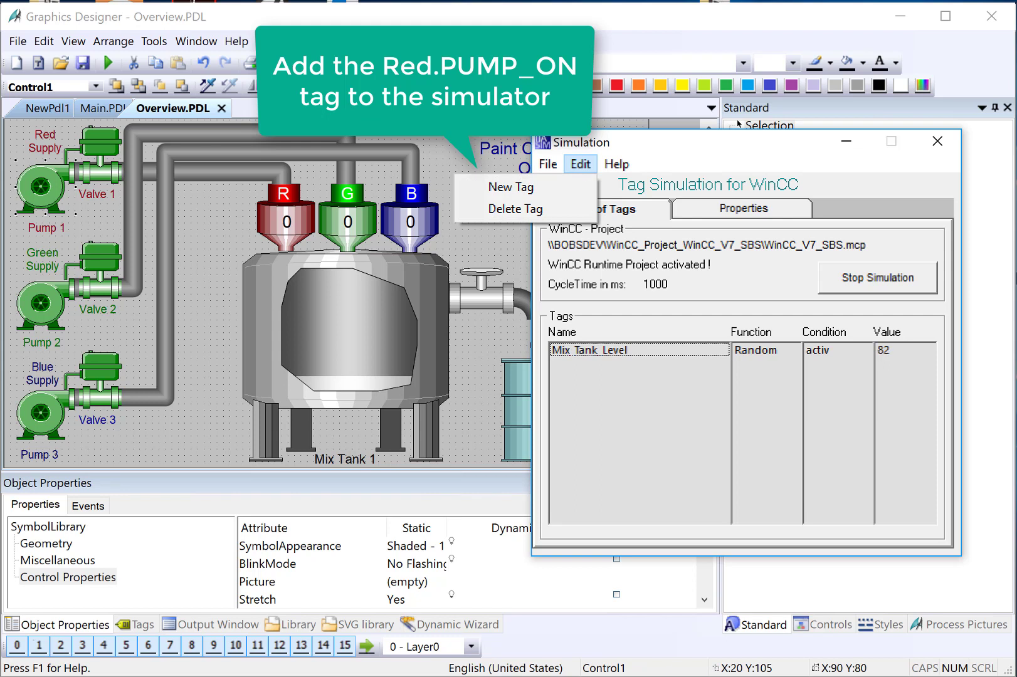
pyautogui.click(541, 183)
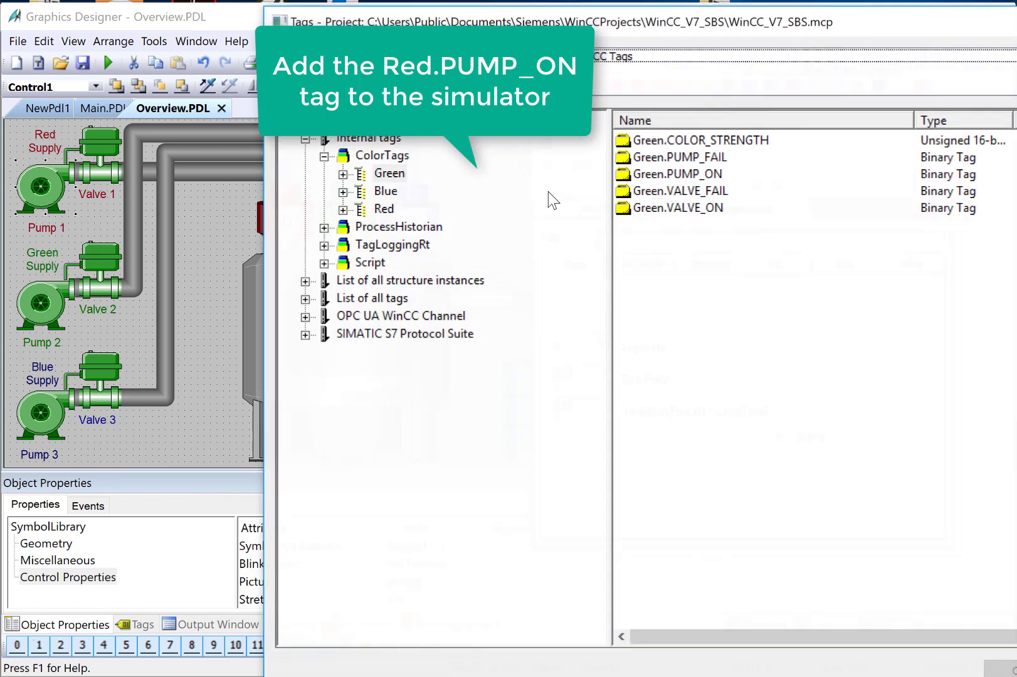
pyautogui.click(388, 212)
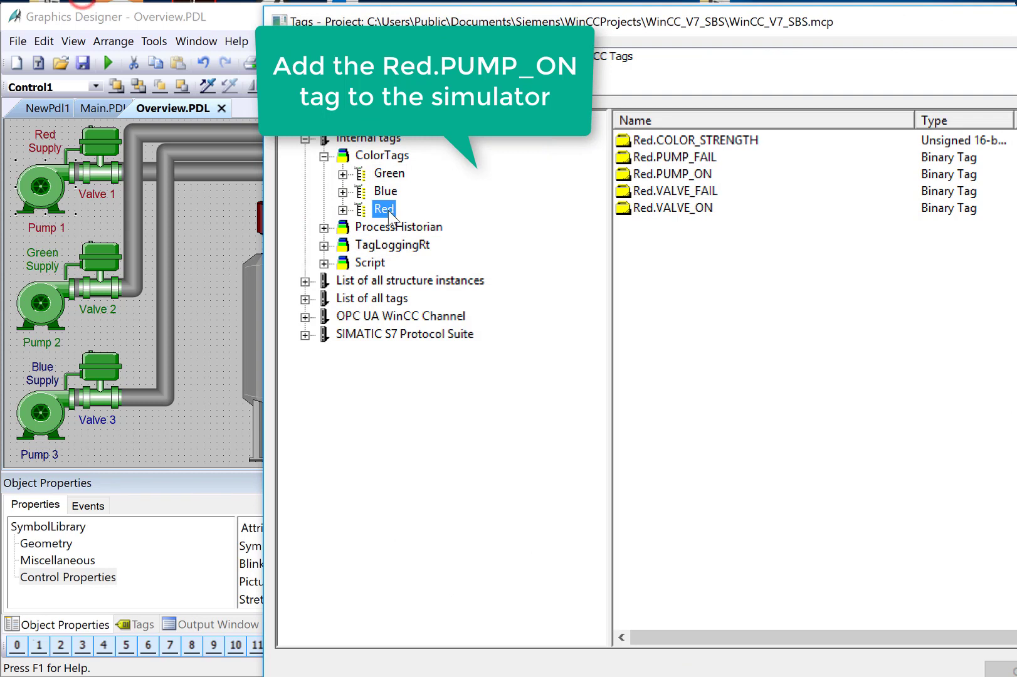
pyautogui.click(656, 175)
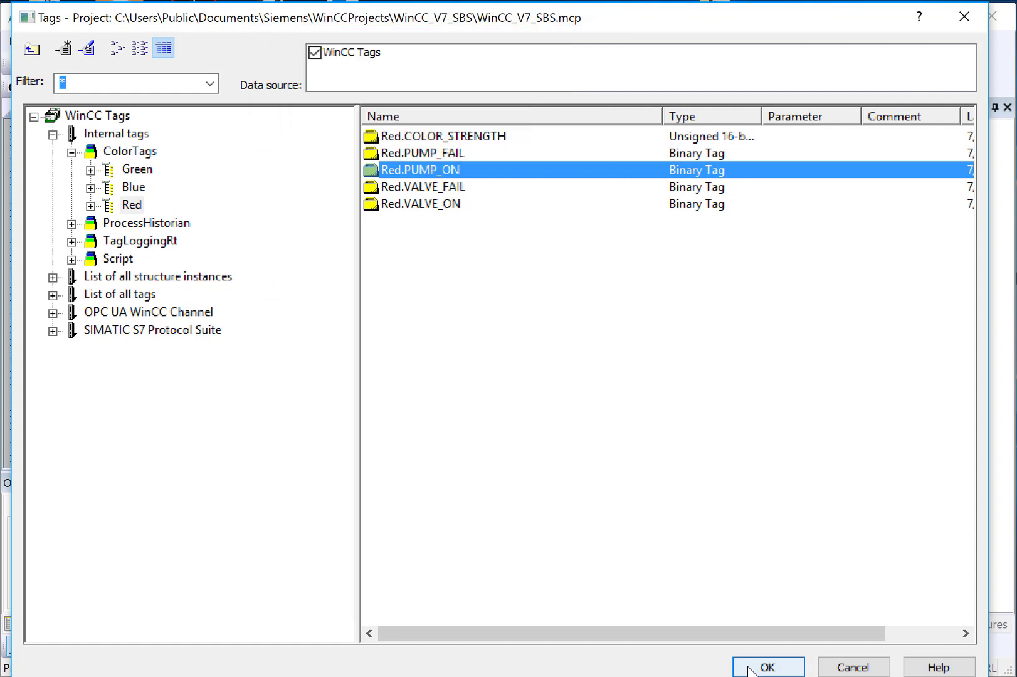
pyautogui.click(766, 667)
pyautogui.click(712, 264)
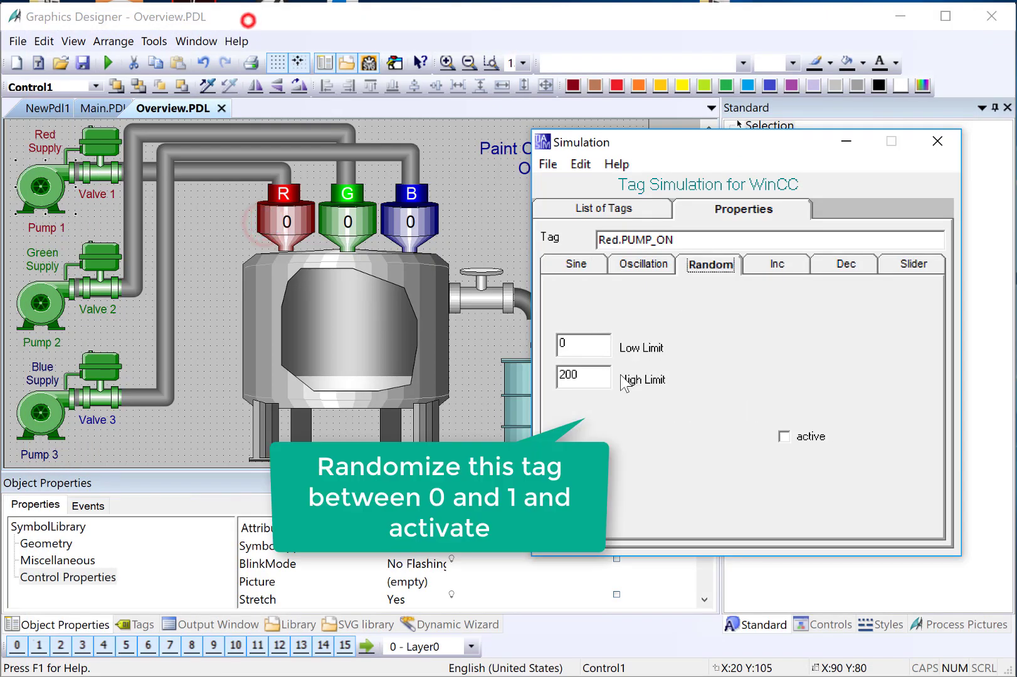
pyautogui.doubleClick(577, 375)
pyautogui.write('1')
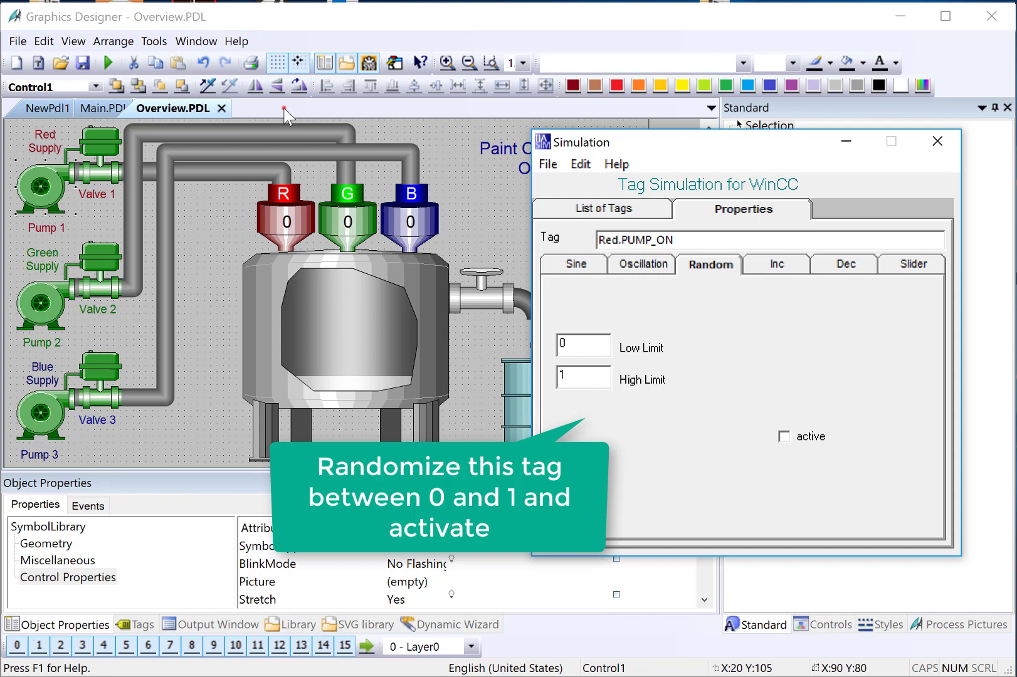
pyautogui.click(784, 437)
# Step: Add Red.PUMP_FAIL as an active Random tag with High Limit 1
pyautogui.click(627, 211)
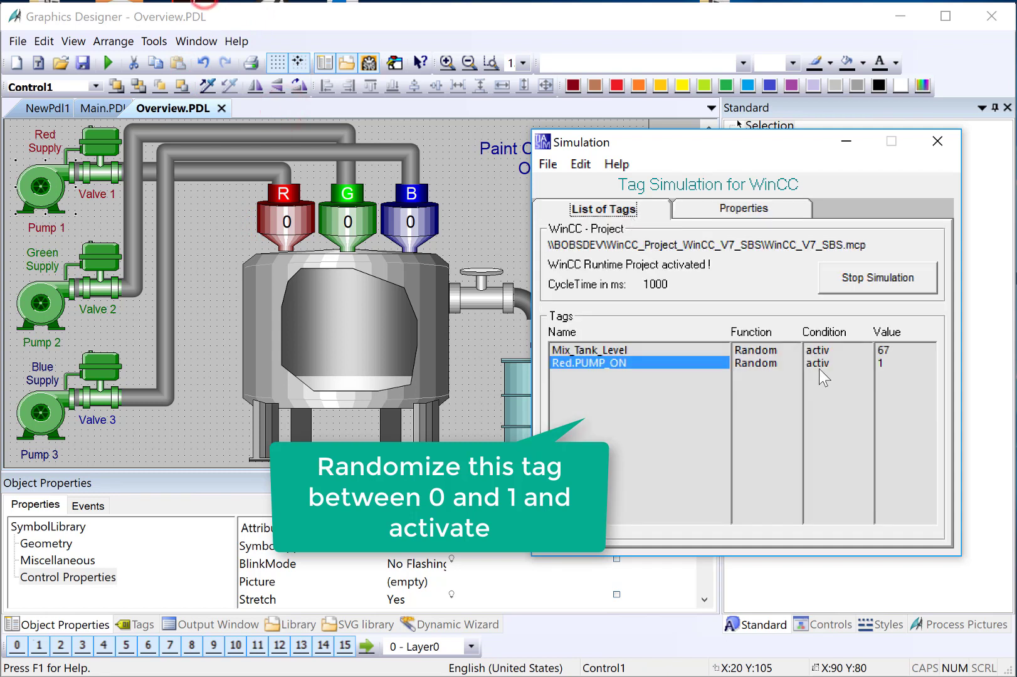
pyautogui.click(580, 165)
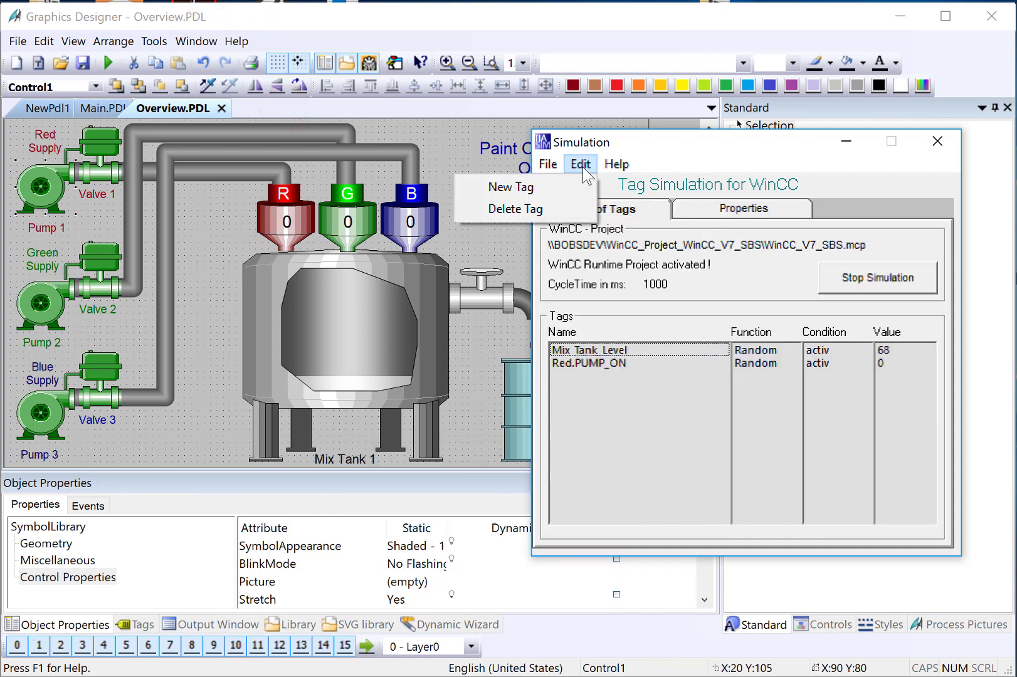
pyautogui.click(552, 188)
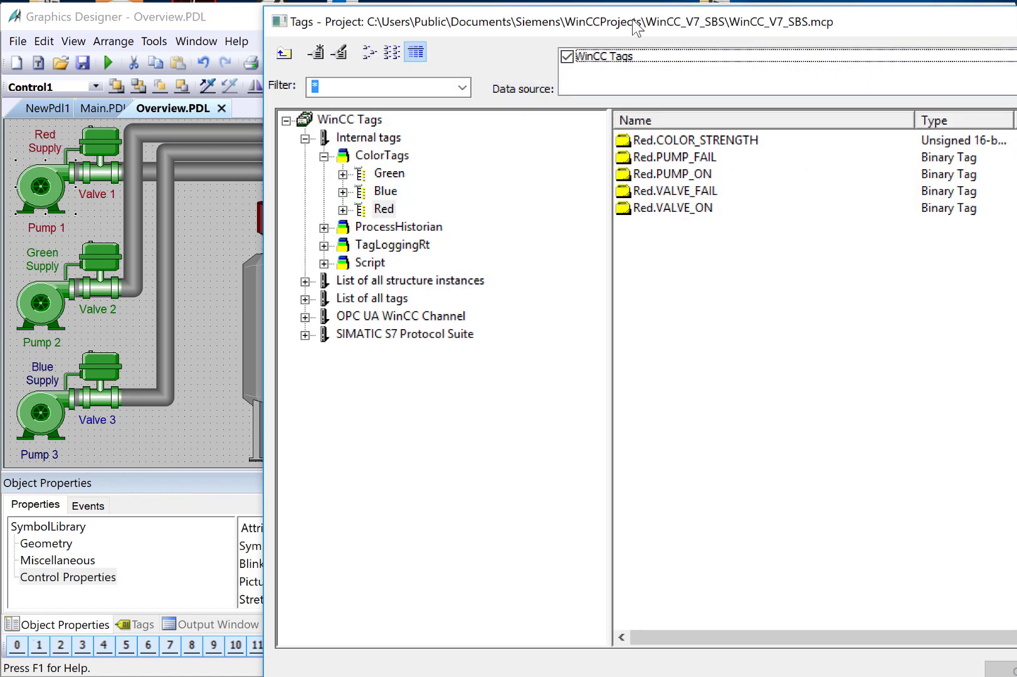
pyautogui.moveTo(636, 27); pyautogui.dragTo(357, 10)
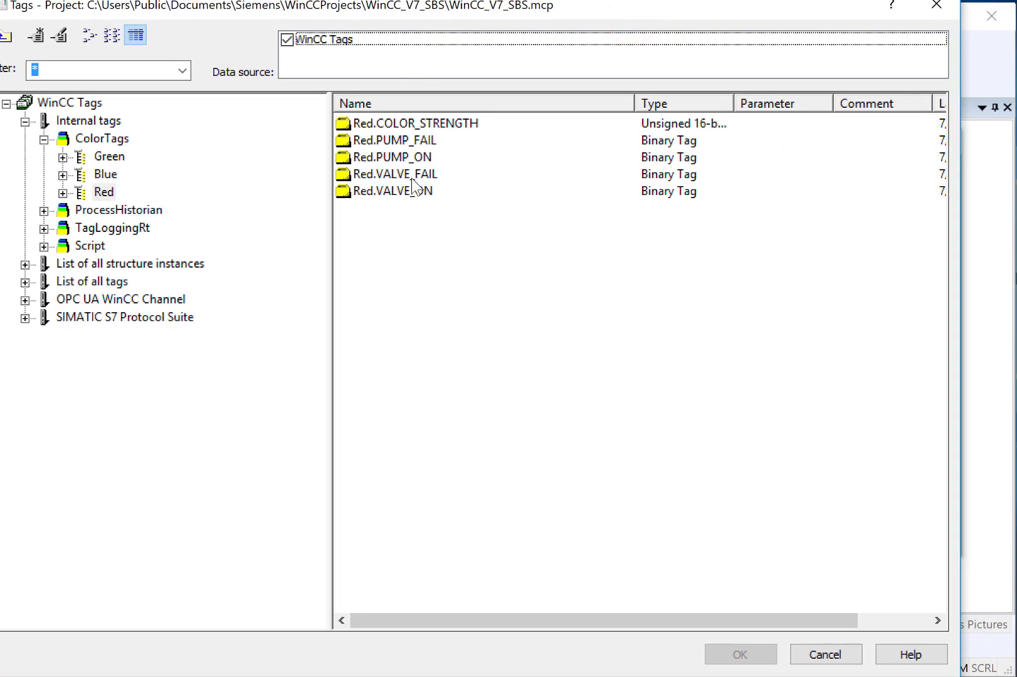
pyautogui.click(390, 141)
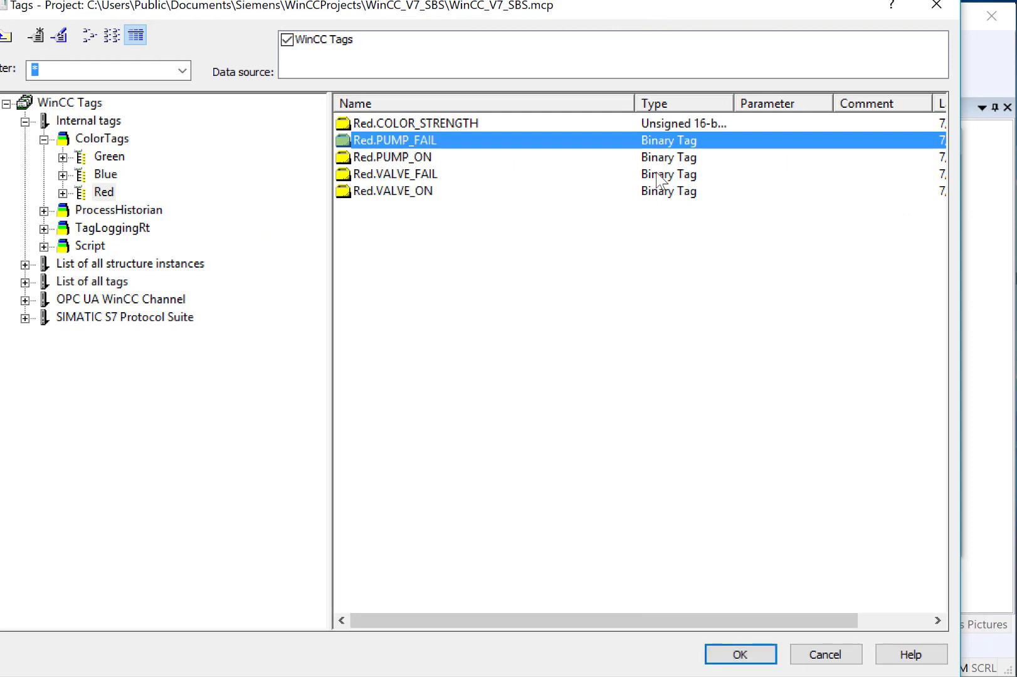
pyautogui.click(741, 654)
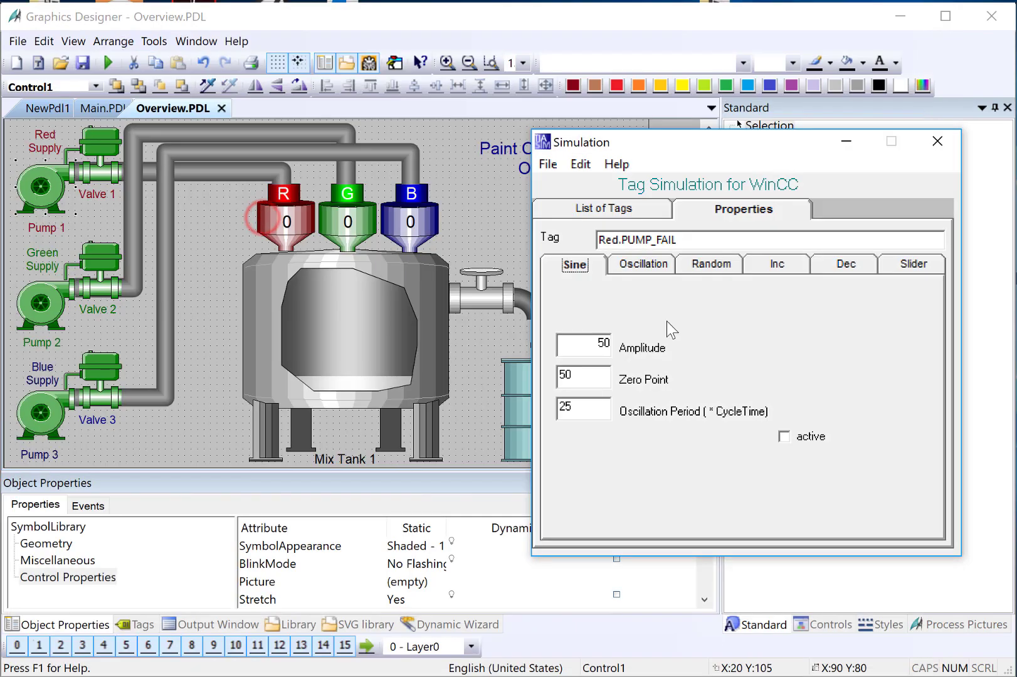
pyautogui.click(735, 267)
pyautogui.doubleClick(603, 377)
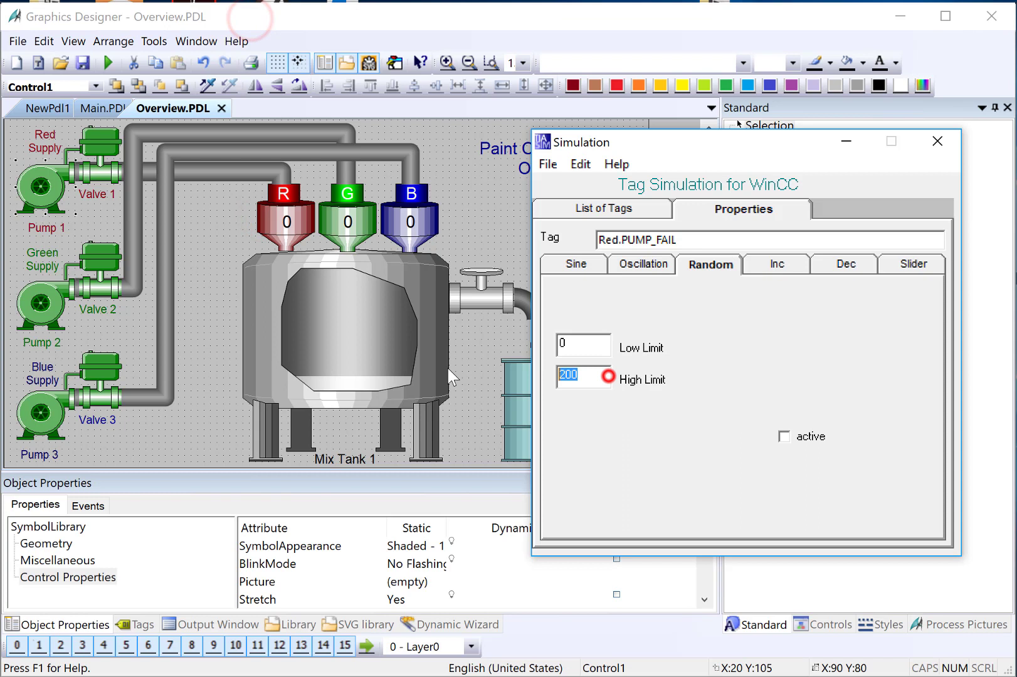
pyautogui.write('1')
pyautogui.click(788, 436)
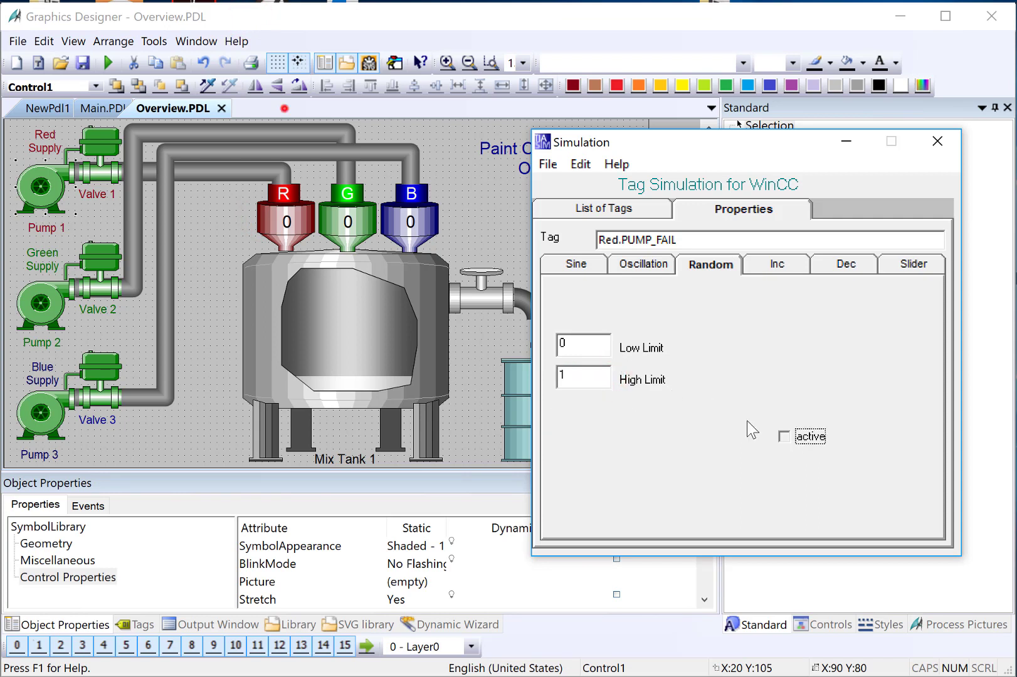
# Step: Add Red.VALVE_ON as an active Random tag with High Limit 1
pyautogui.click(585, 210)
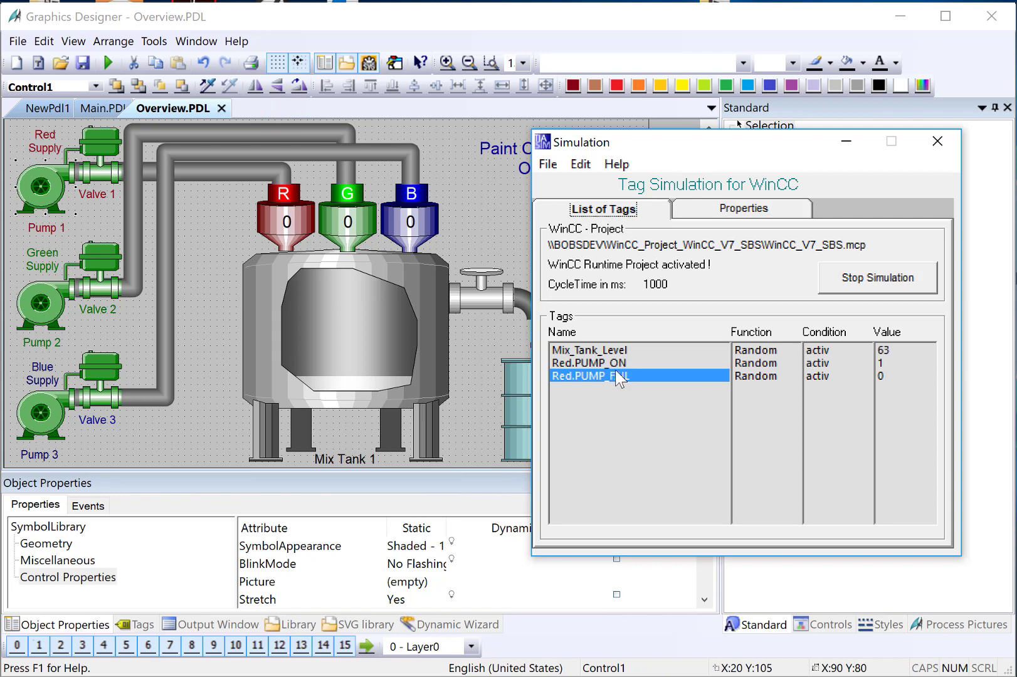
pyautogui.click(581, 165)
pyautogui.click(563, 179)
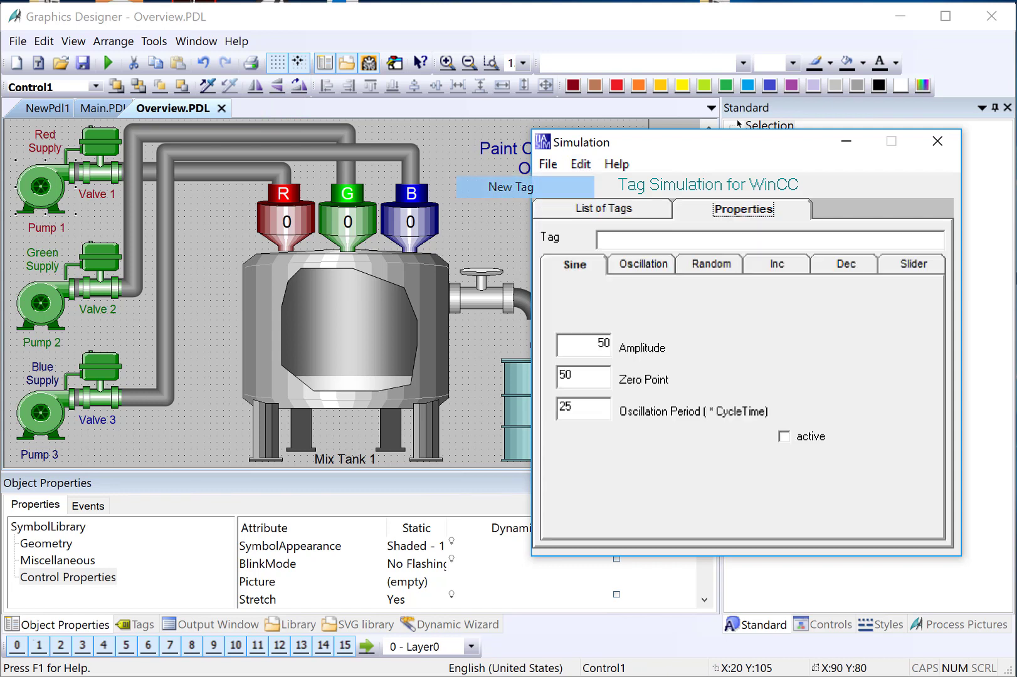
pyautogui.click(564, 207)
pyautogui.click(754, 670)
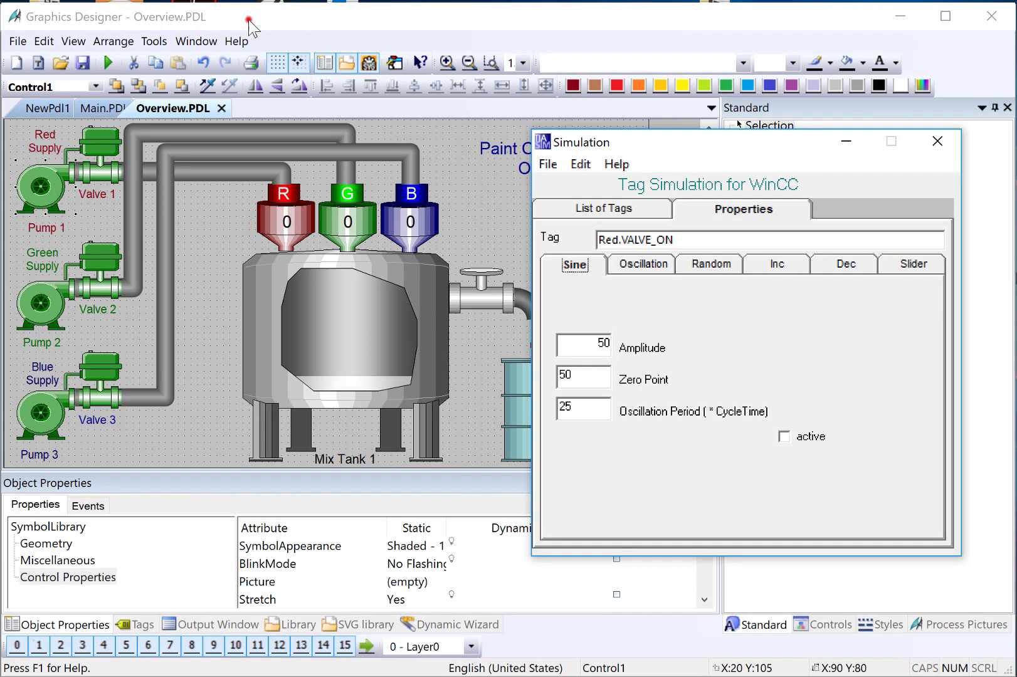
pyautogui.click(711, 264)
pyautogui.doubleClick(599, 375)
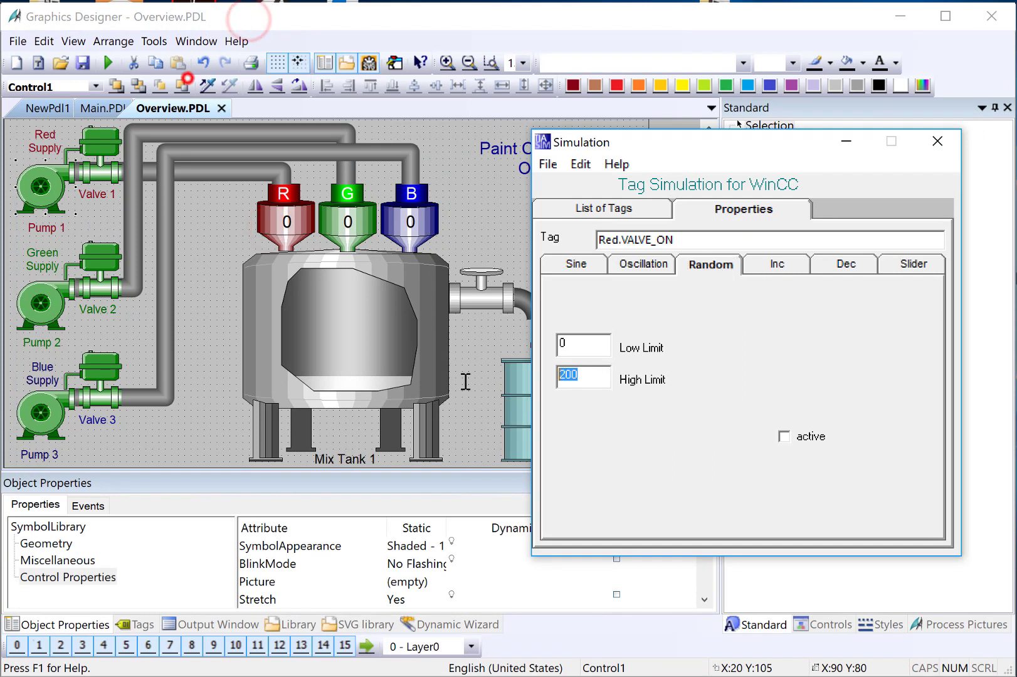
pyautogui.write('1')
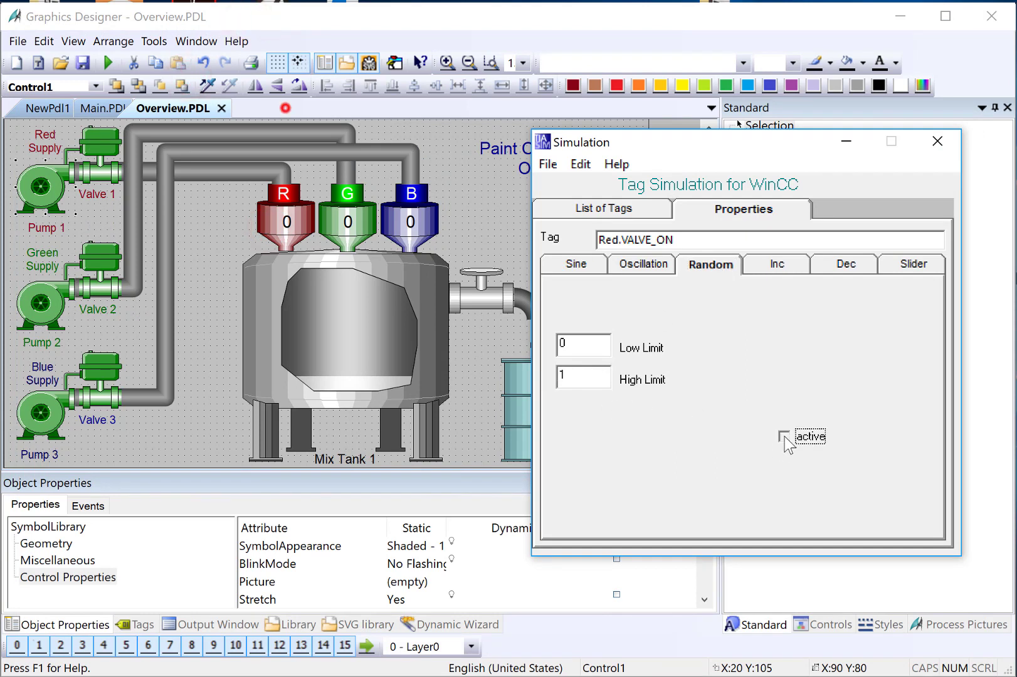
pyautogui.click(785, 437)
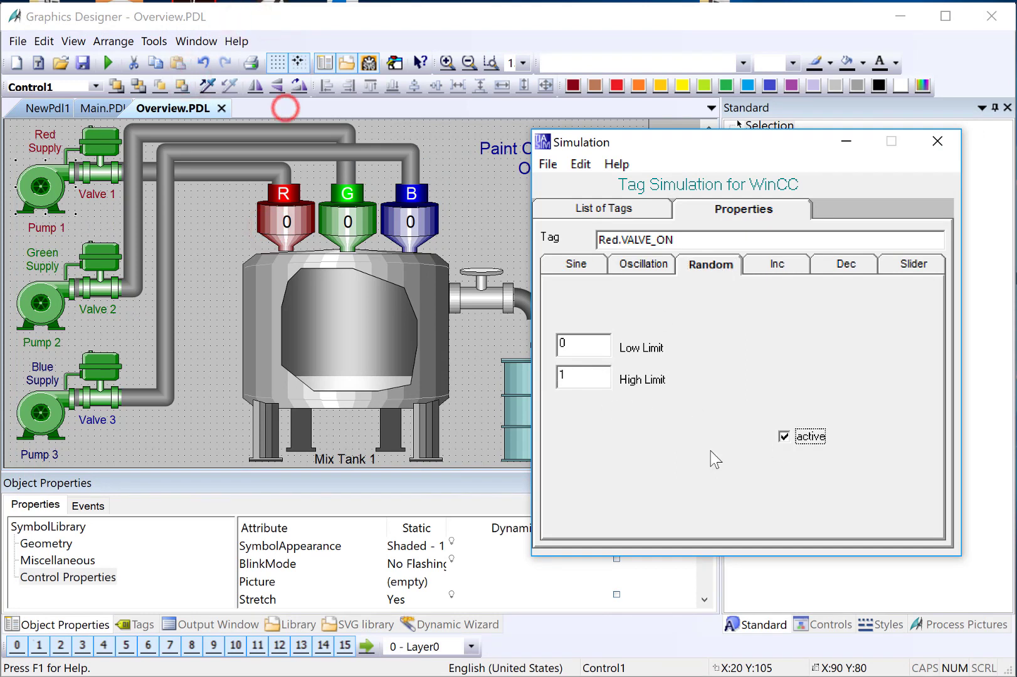
# Step: Add Red.VALVE_FAIL as an active Random tag with High Limit 1
pyautogui.click(583, 213)
pyautogui.click(580, 164)
pyautogui.click(496, 187)
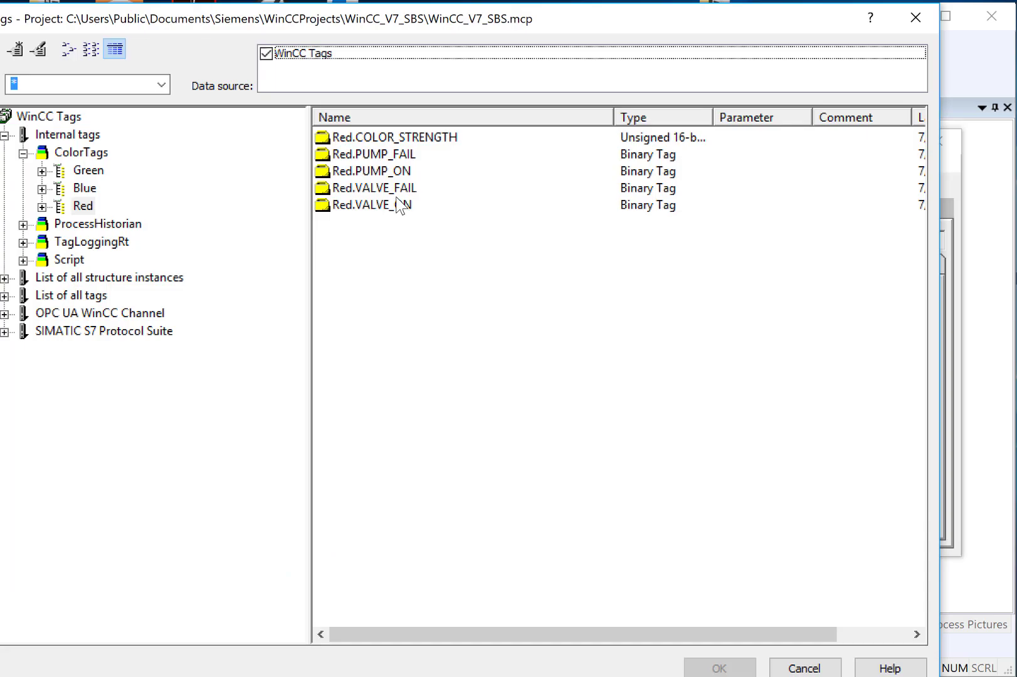
pyautogui.doubleClick(395, 188)
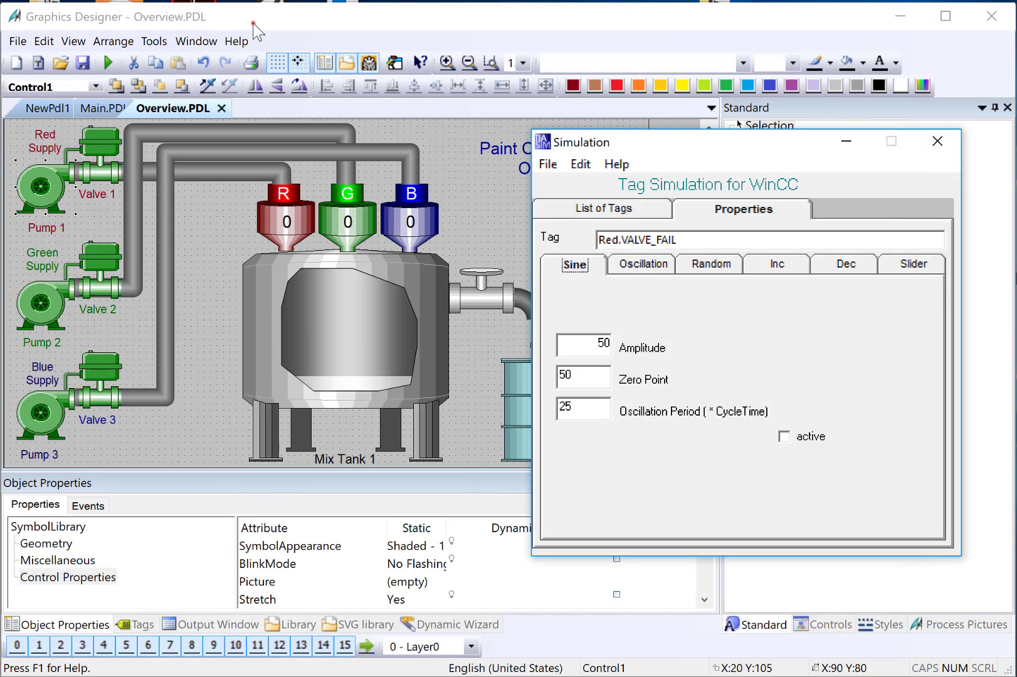
pyautogui.click(712, 264)
pyautogui.doubleClick(583, 376)
pyautogui.write('1')
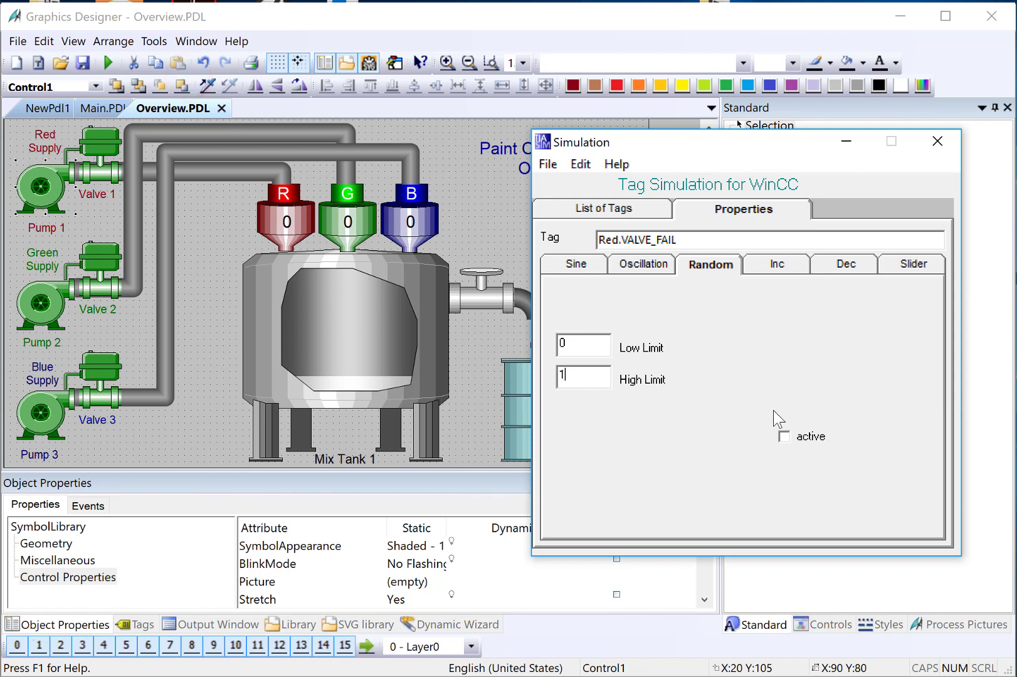
pyautogui.click(784, 436)
# Step: In the simulated tag list, select Red.PUMP_ON, Red.PUMP_FAIL, Red.VALVE_ON and Red.VALVE_FAIL in turn
pyautogui.click(589, 209)
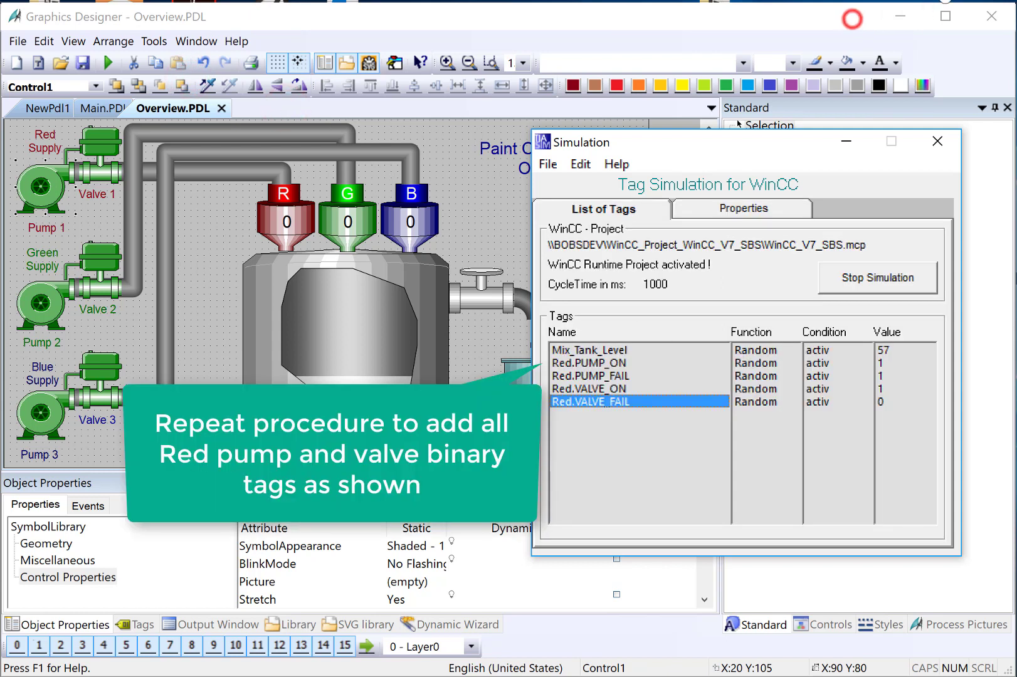
pyautogui.click(570, 364)
pyautogui.click(580, 376)
pyautogui.click(573, 389)
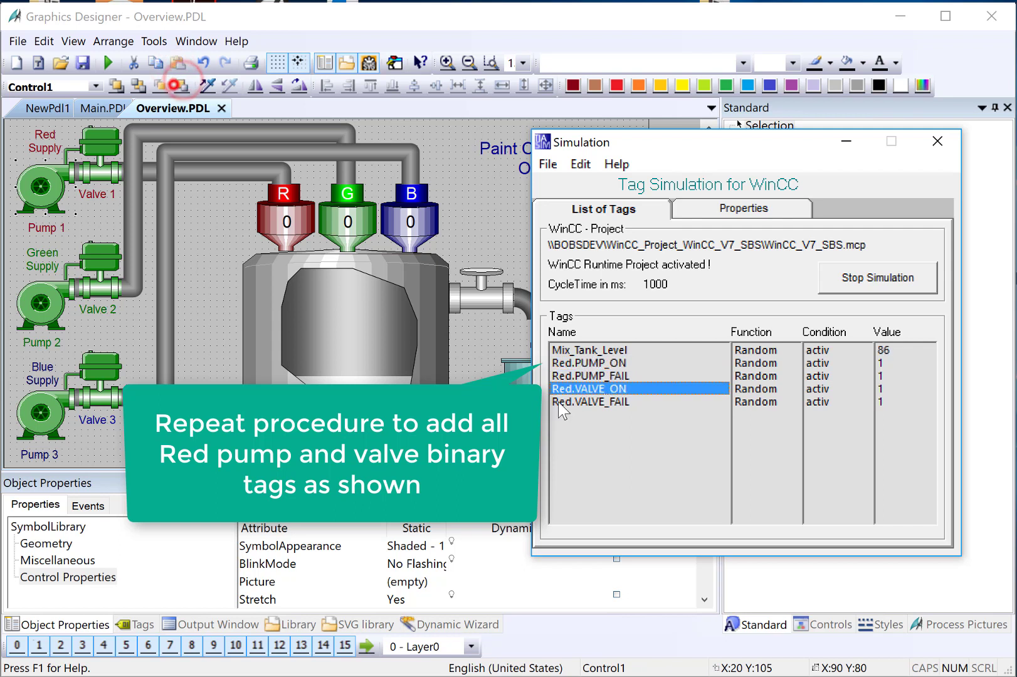
pyautogui.click(602, 401)
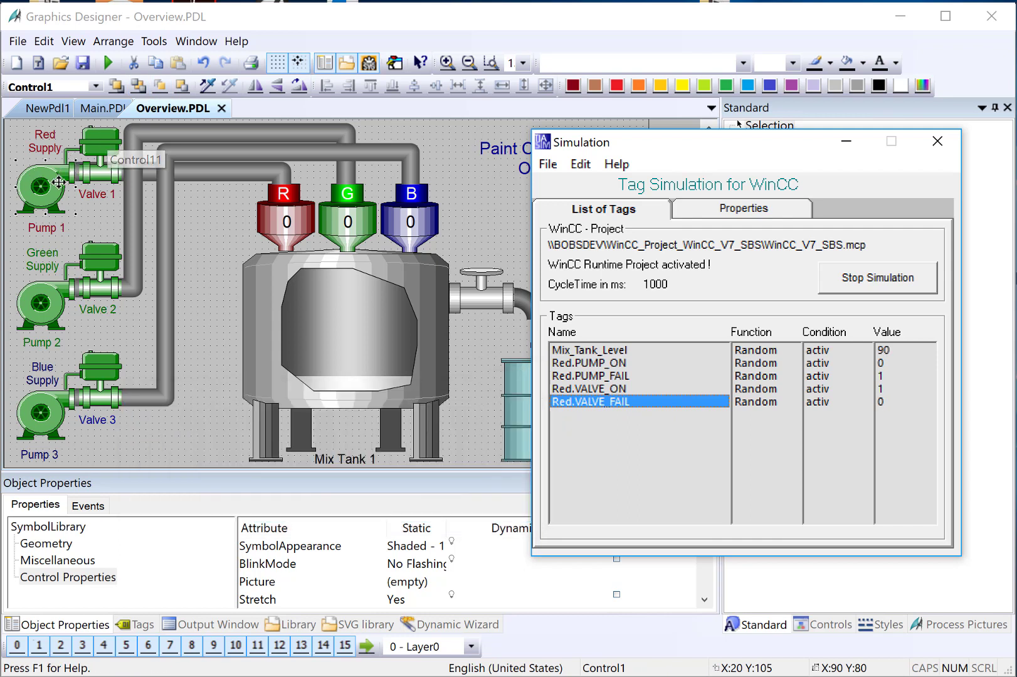
# Step: Select Pump 1 on the Overview picture and show its control properties with ForeColor selected
pyautogui.click(203, 229)
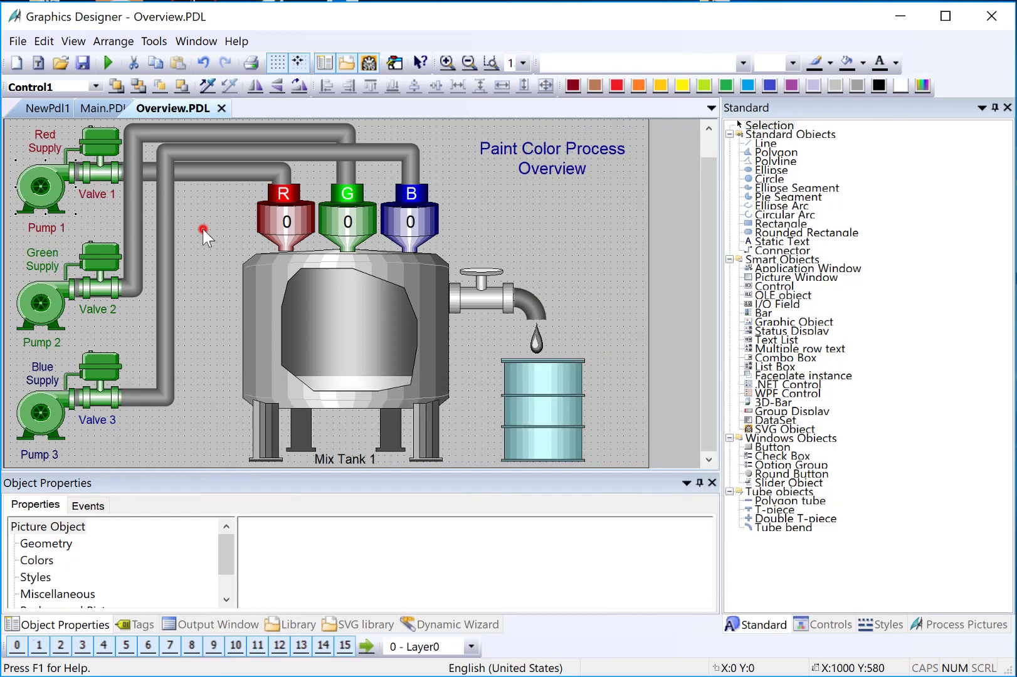
pyautogui.click(36, 179)
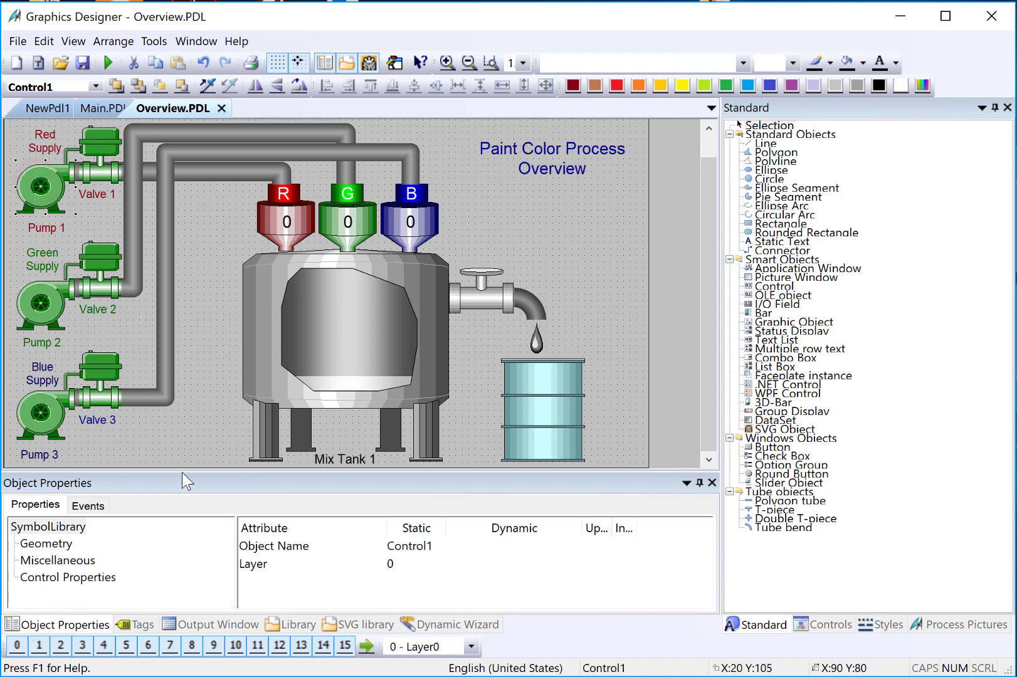
pyautogui.moveTo(182, 472); pyautogui.dragTo(44, 329)
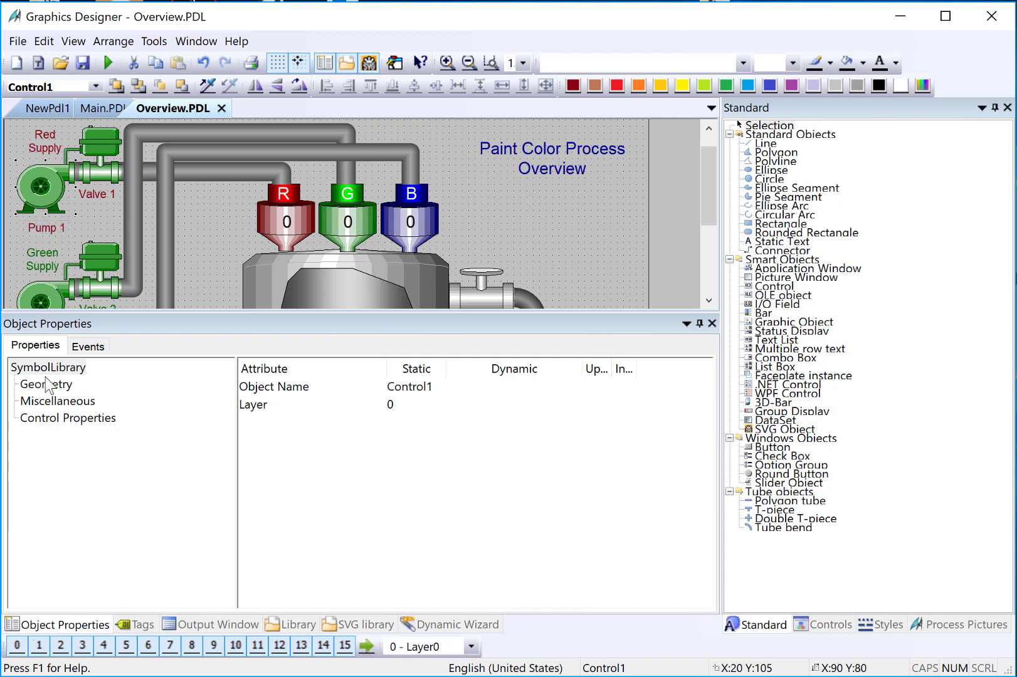
pyautogui.click(38, 419)
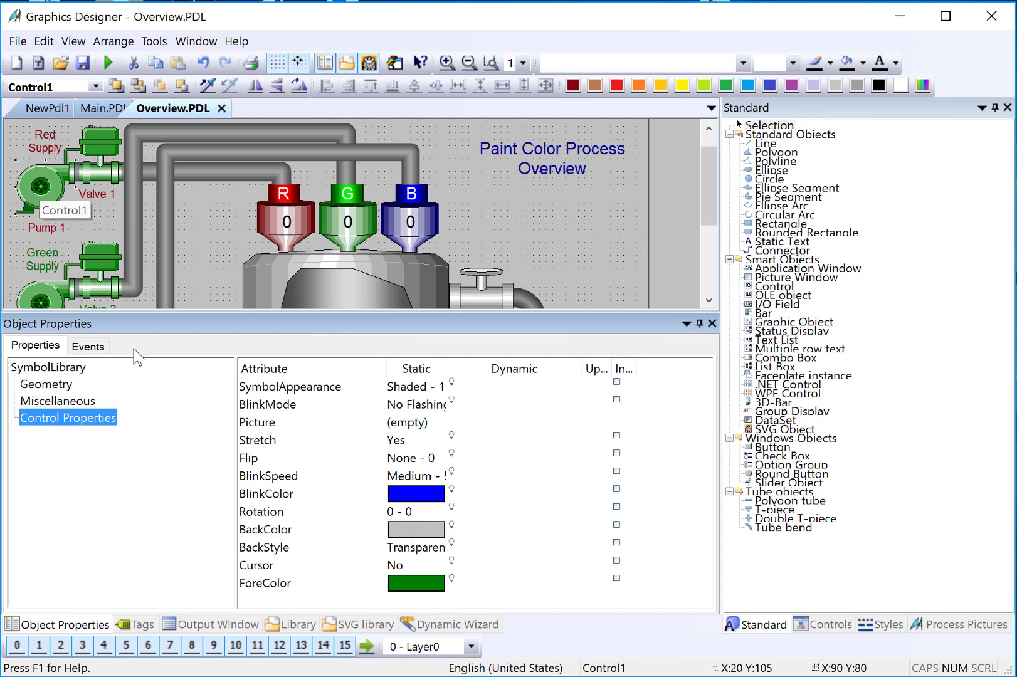
pyautogui.click(270, 583)
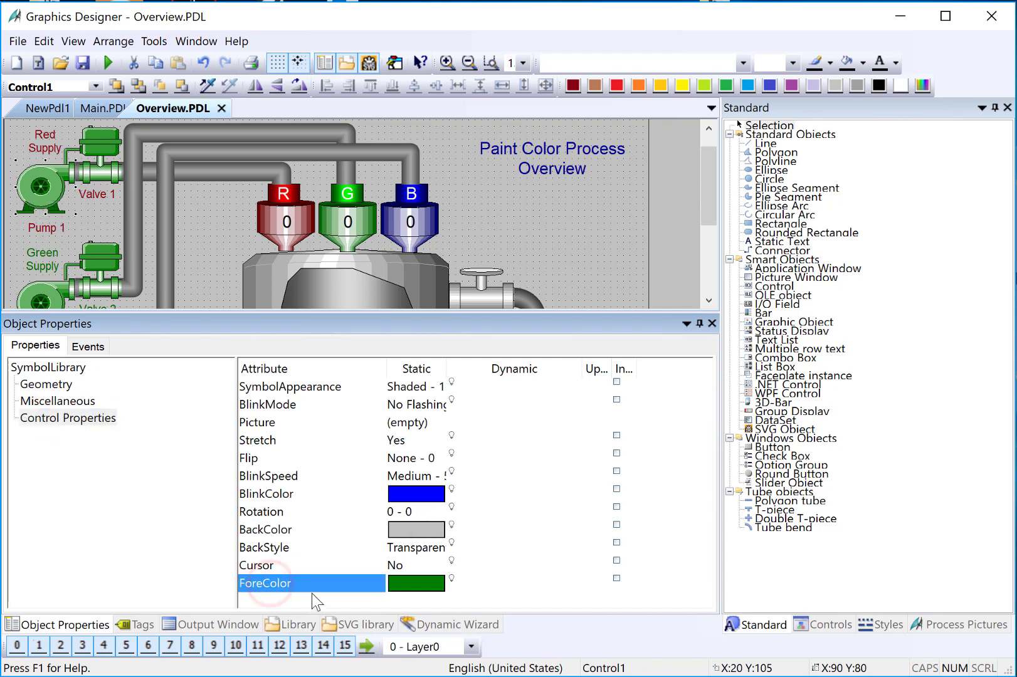
# Step: Add a value-range dynamic to Pump 1's ForeColor driven by Boolean tag Red.PUMP_ON
pyautogui.rightClick(452, 577)
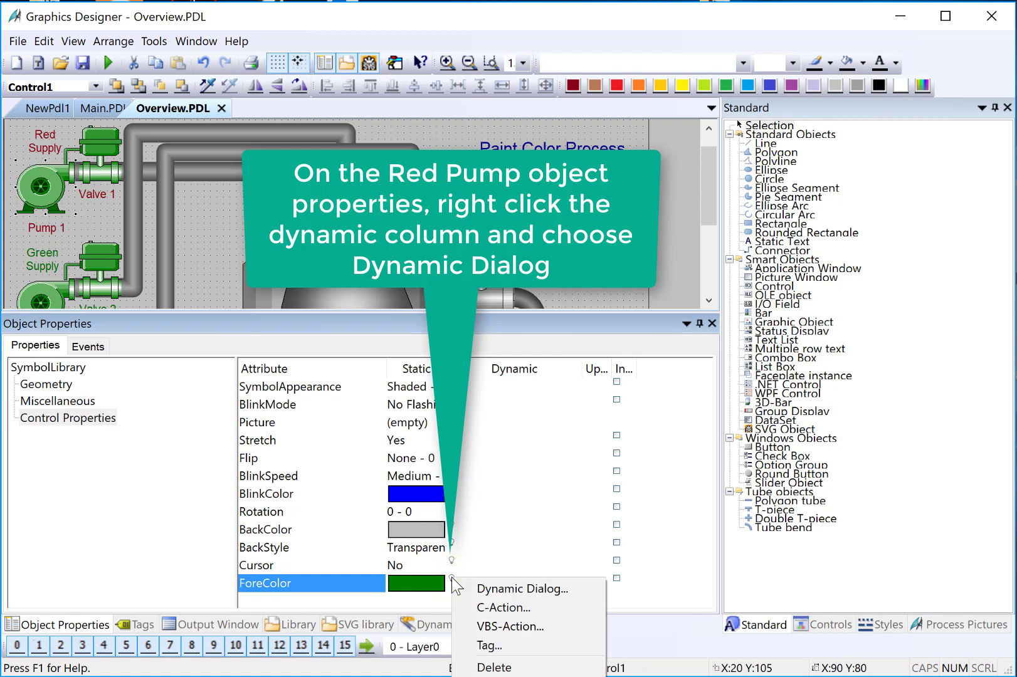
pyautogui.click(505, 587)
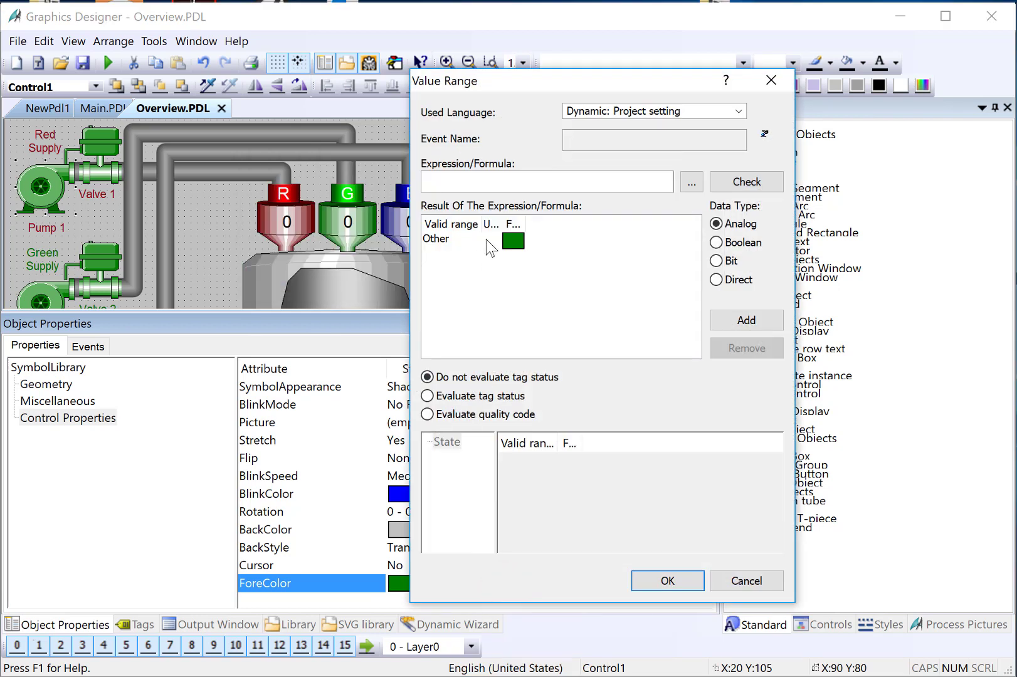
pyautogui.click(452, 181)
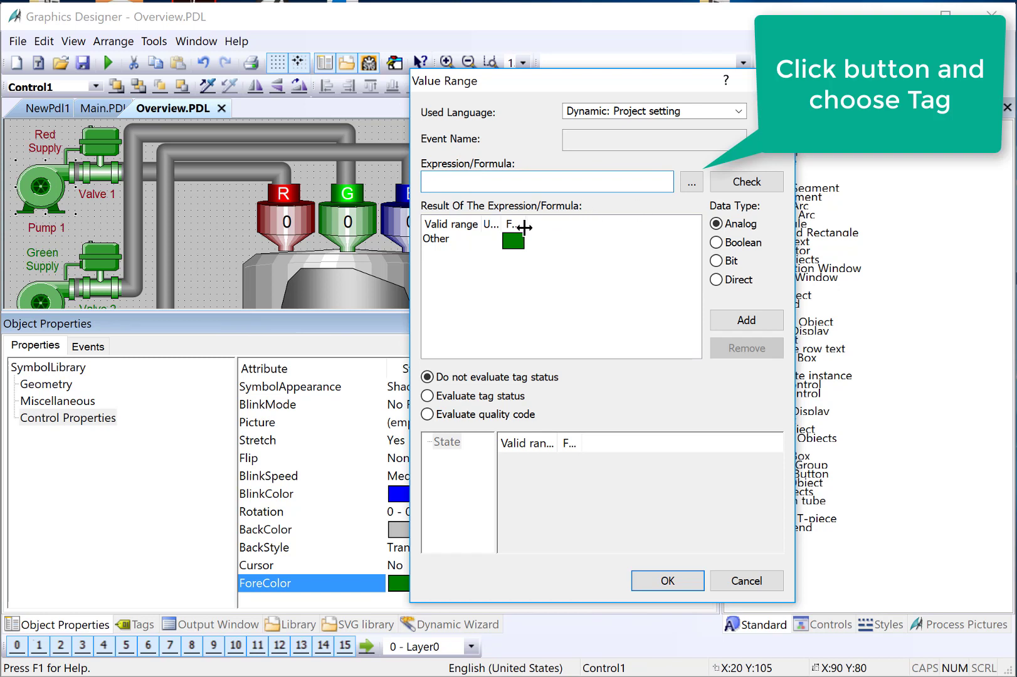
pyautogui.moveTo(525, 227); pyautogui.dragTo(622, 222)
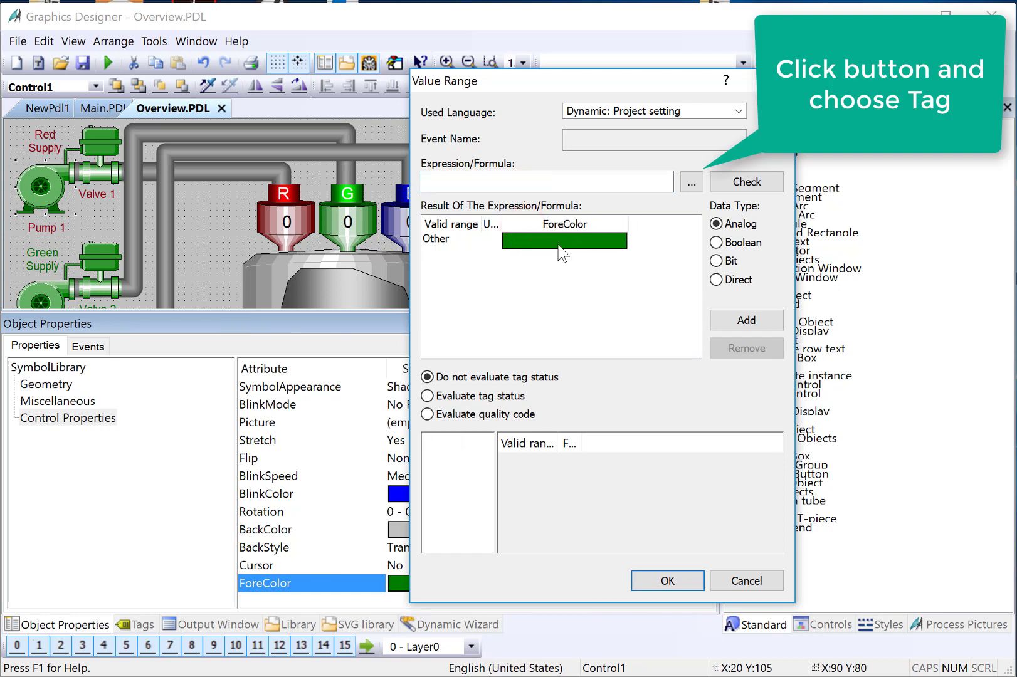
pyautogui.click(694, 183)
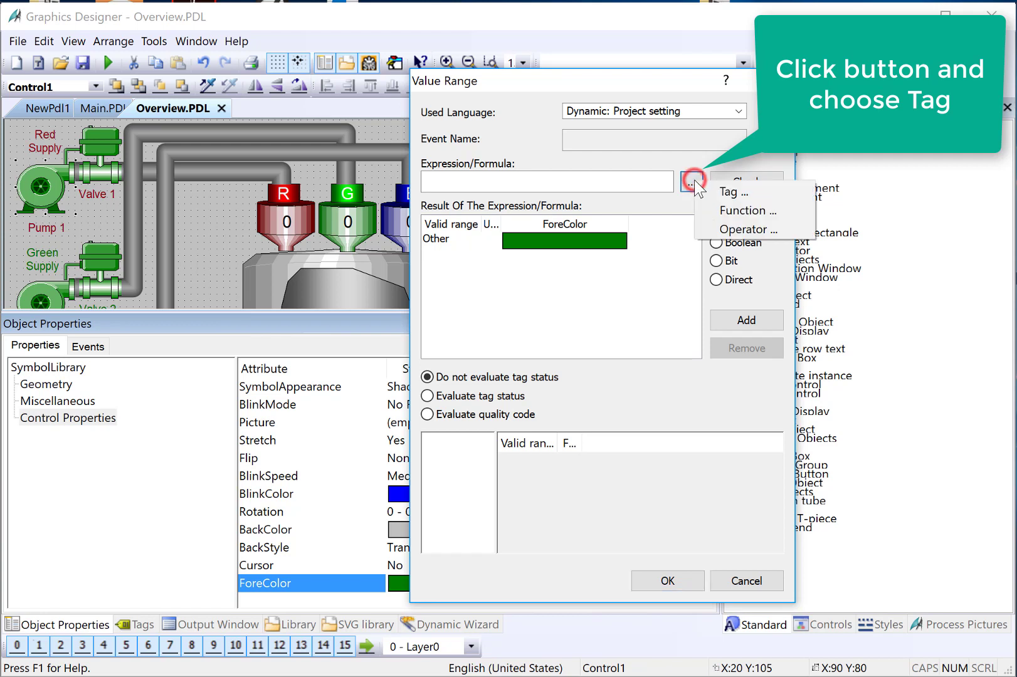
pyautogui.click(724, 199)
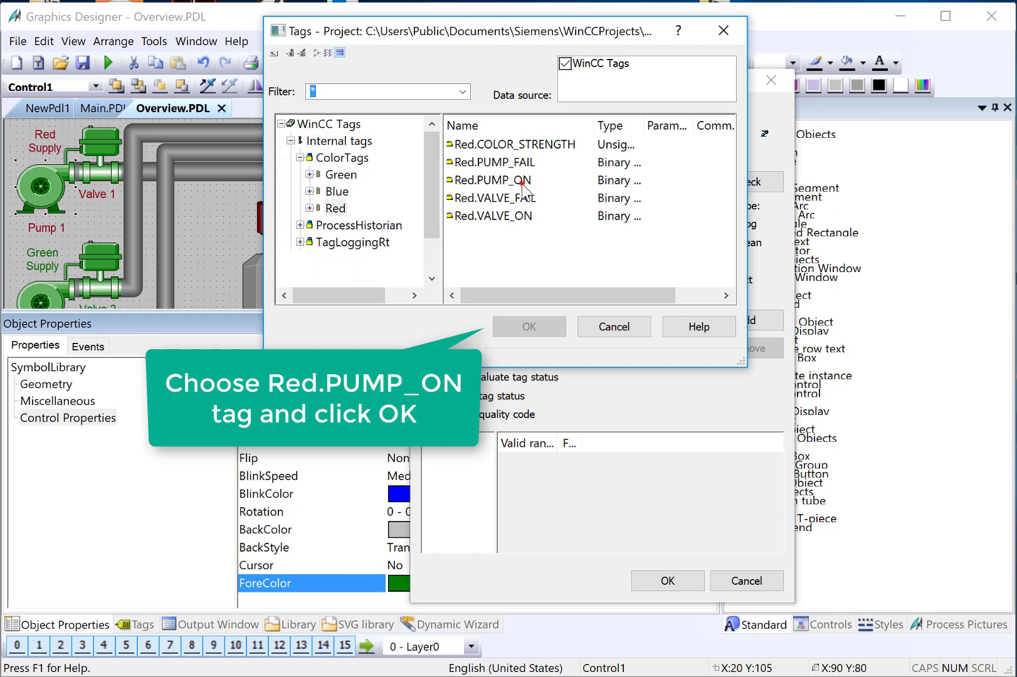
pyautogui.click(522, 181)
pyautogui.click(550, 325)
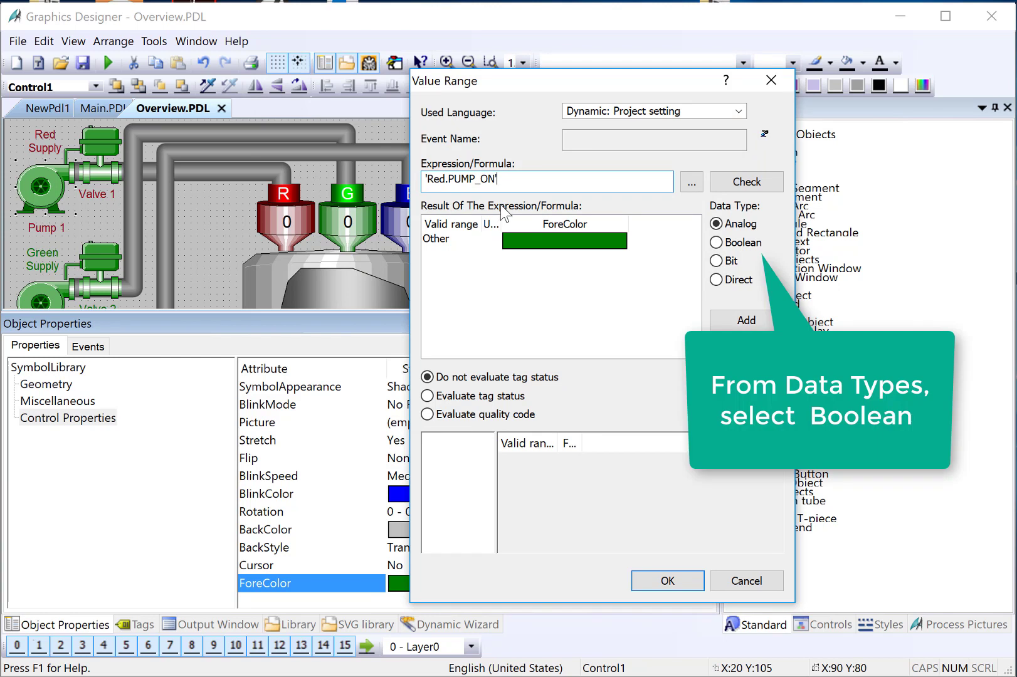
pyautogui.click(718, 243)
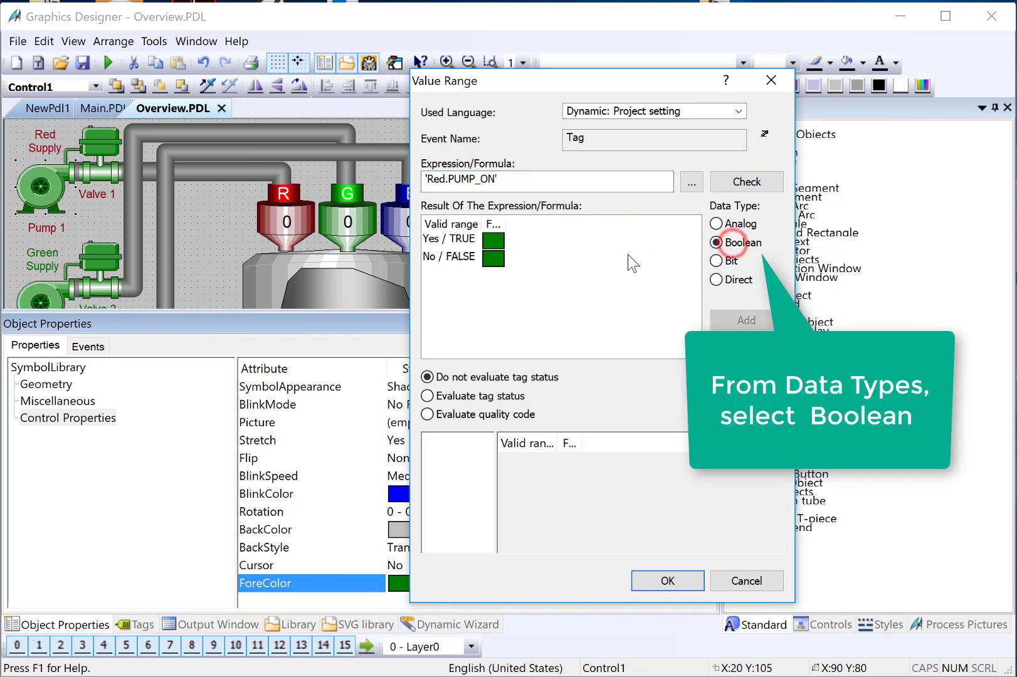
# Step: Make the TRUE state dark red, keep FALSE green, and confirm the dynamic
pyautogui.moveTo(478, 231); pyautogui.dragTo(619, 222)
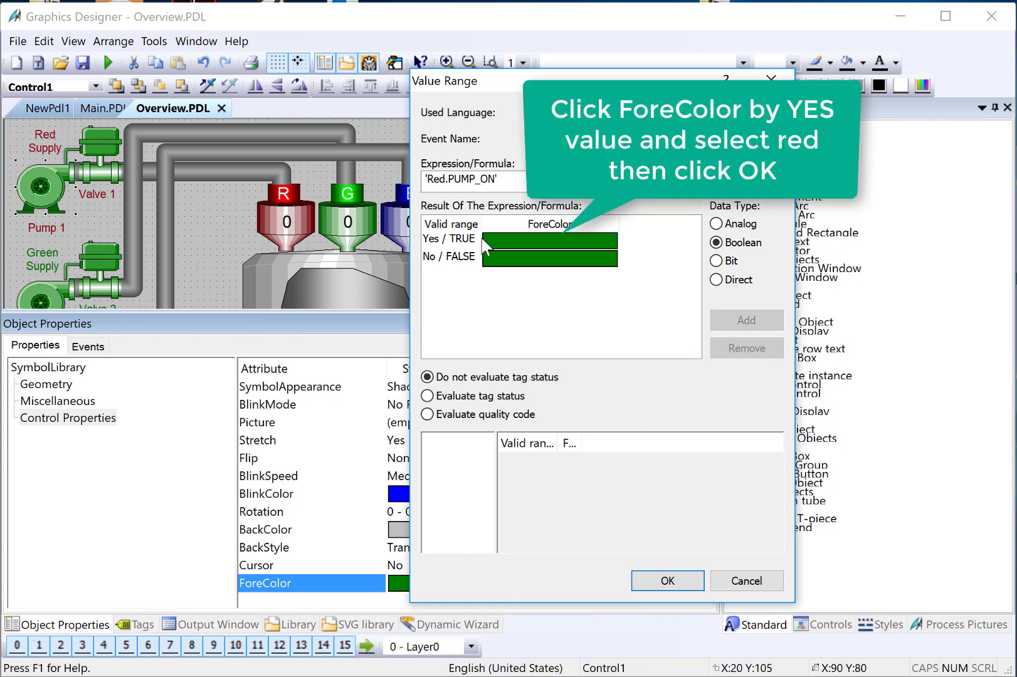
pyautogui.click(502, 236)
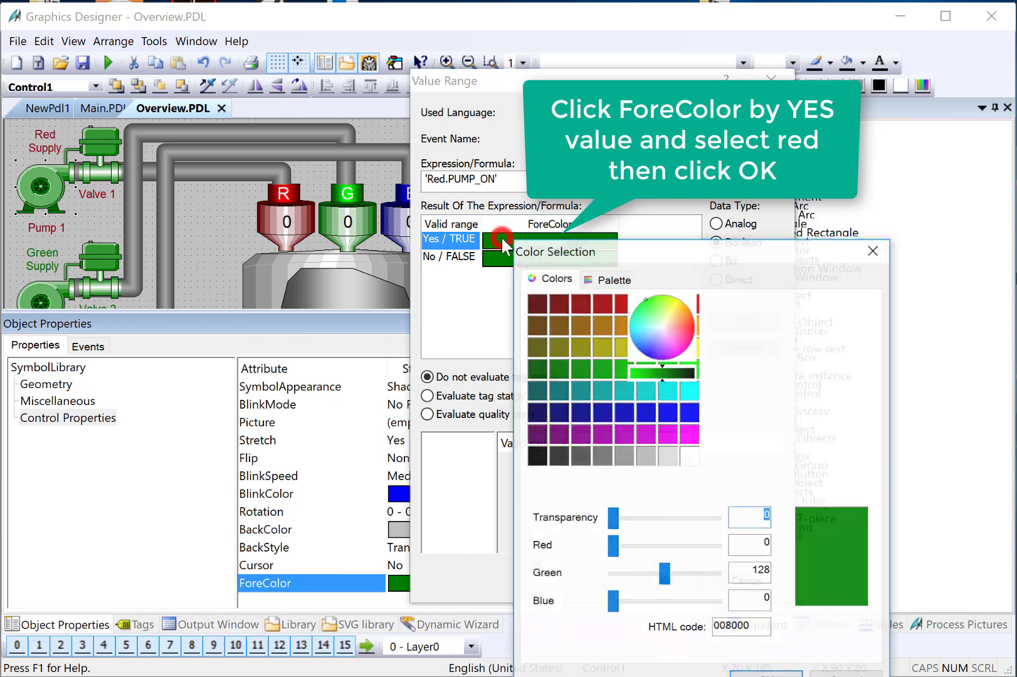
pyautogui.click(580, 303)
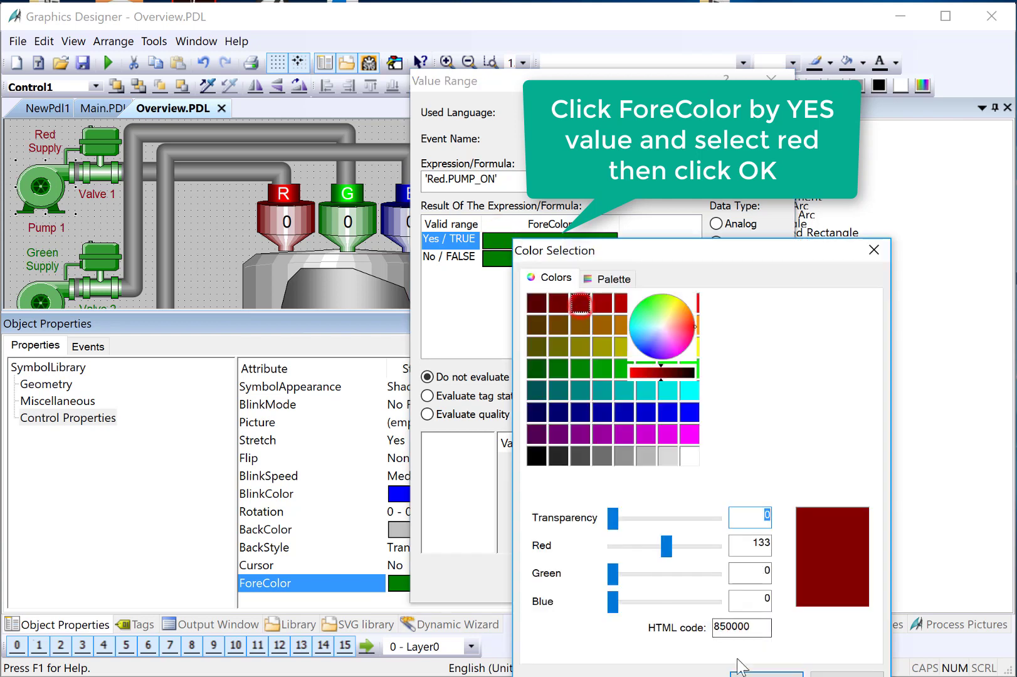
pyautogui.click(766, 675)
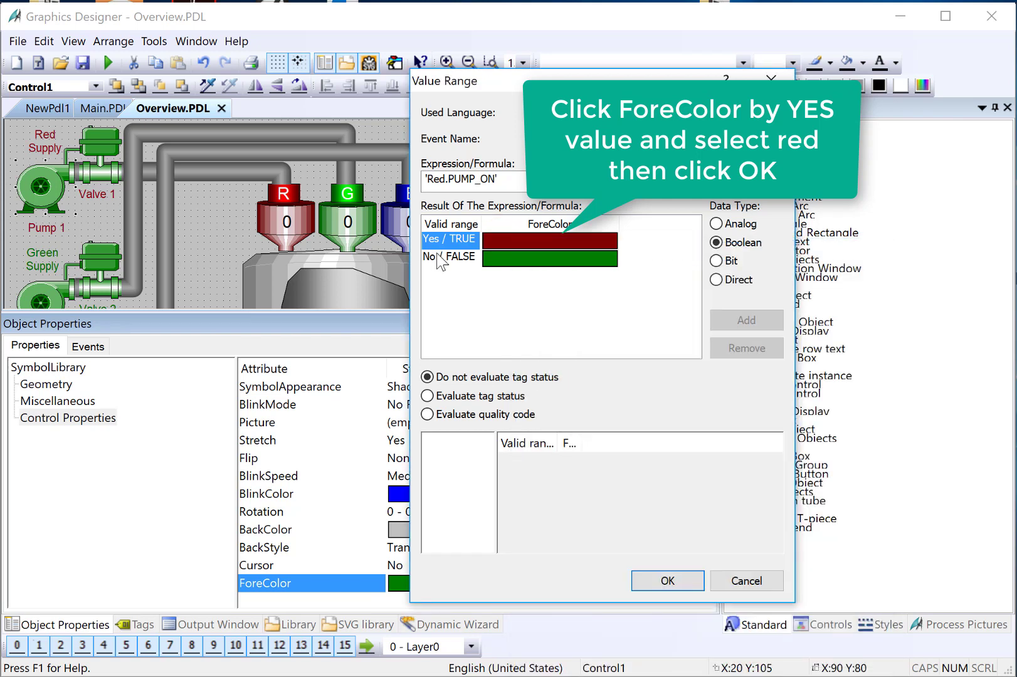
pyautogui.click(437, 257)
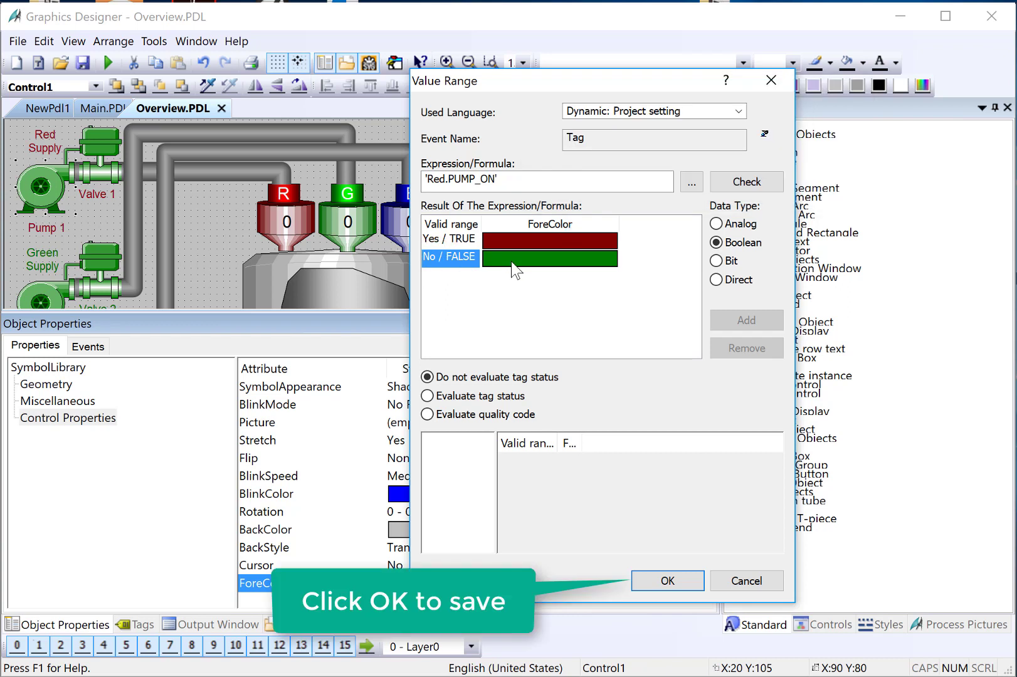
pyautogui.click(669, 581)
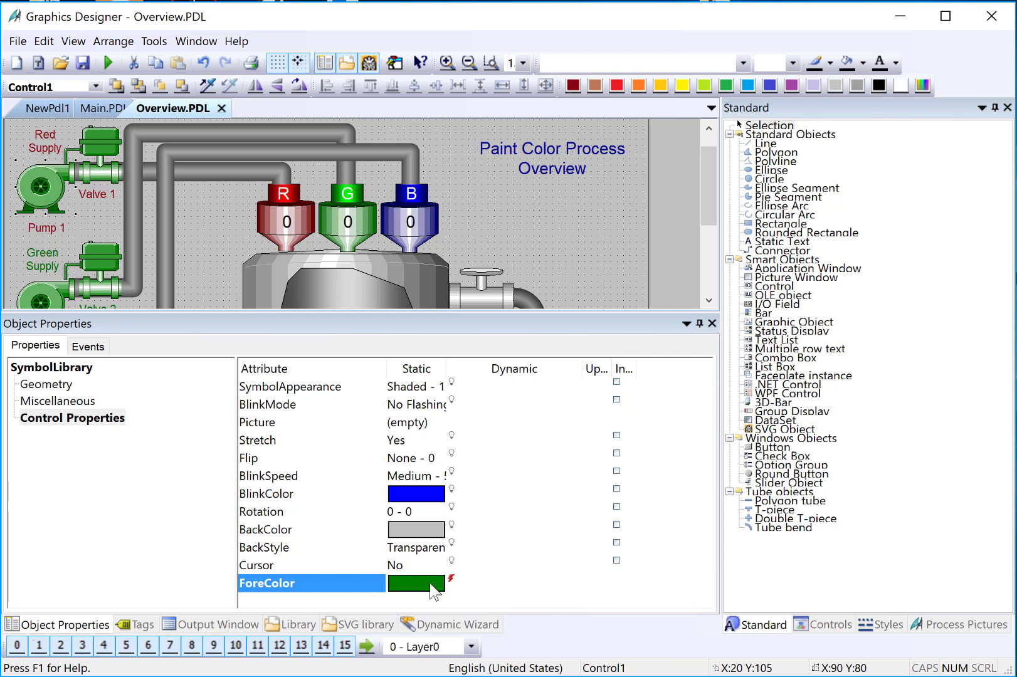
# Step: Check that ForeColor still uses Red.PUMP_ON, close the dynamic unchanged, and save Overview
pyautogui.press('Up')
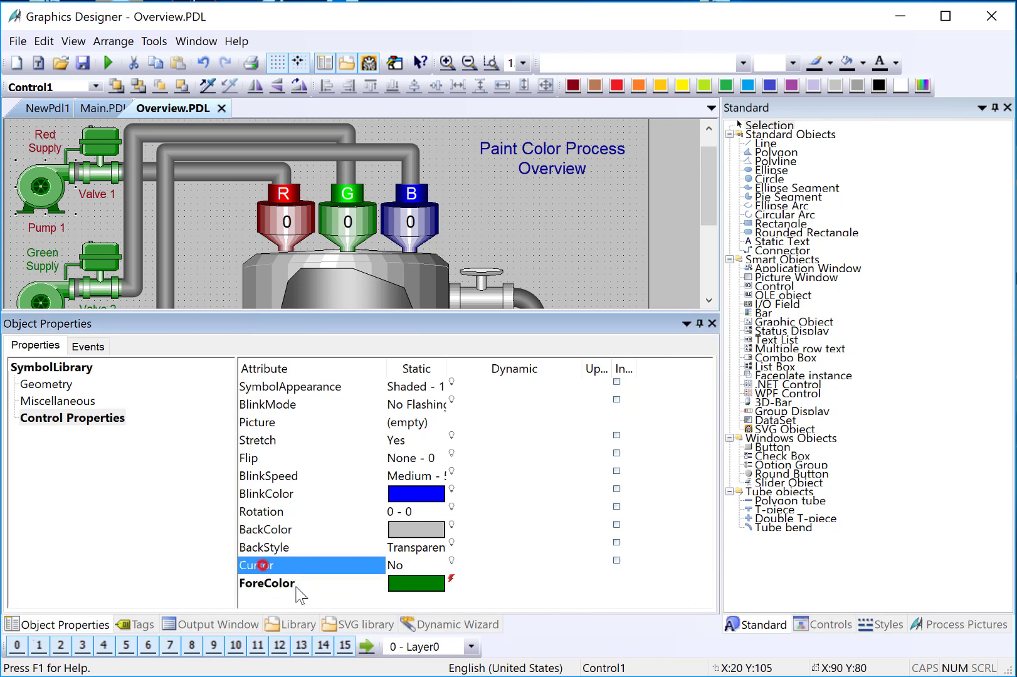
pyautogui.click(289, 590)
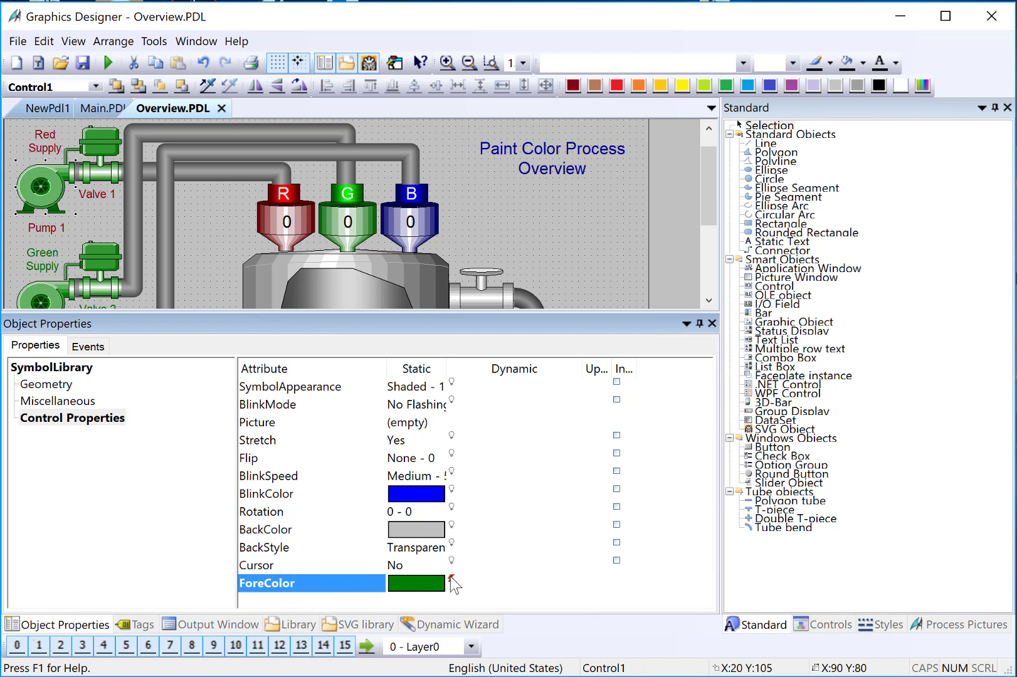
pyautogui.click(451, 578)
pyautogui.moveTo(533, 180); pyautogui.dragTo(498, 180)
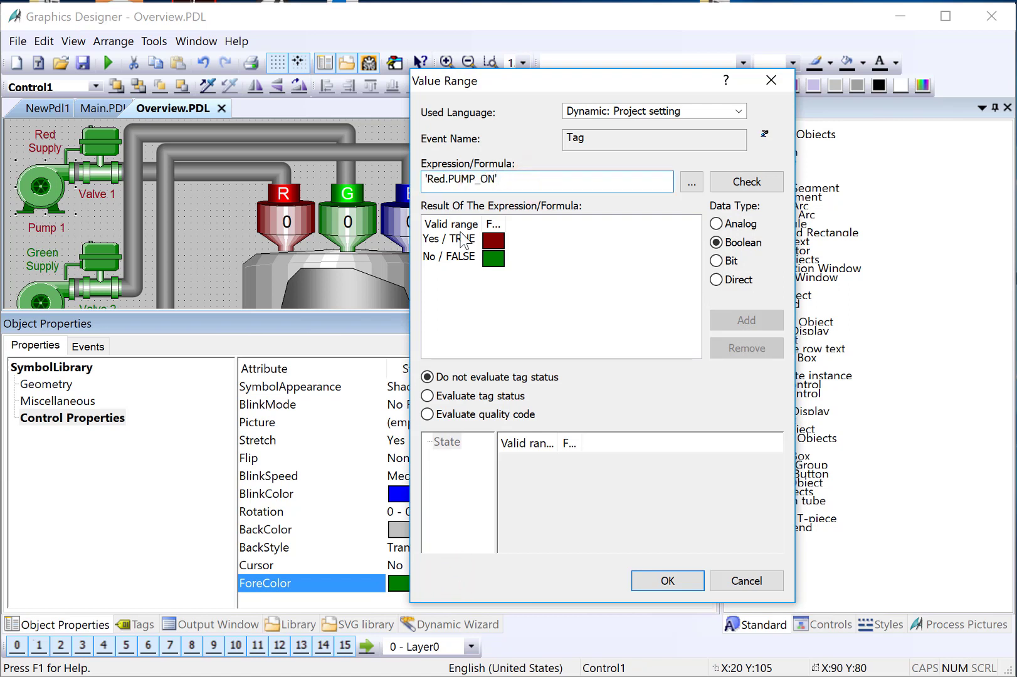
pyautogui.click(658, 586)
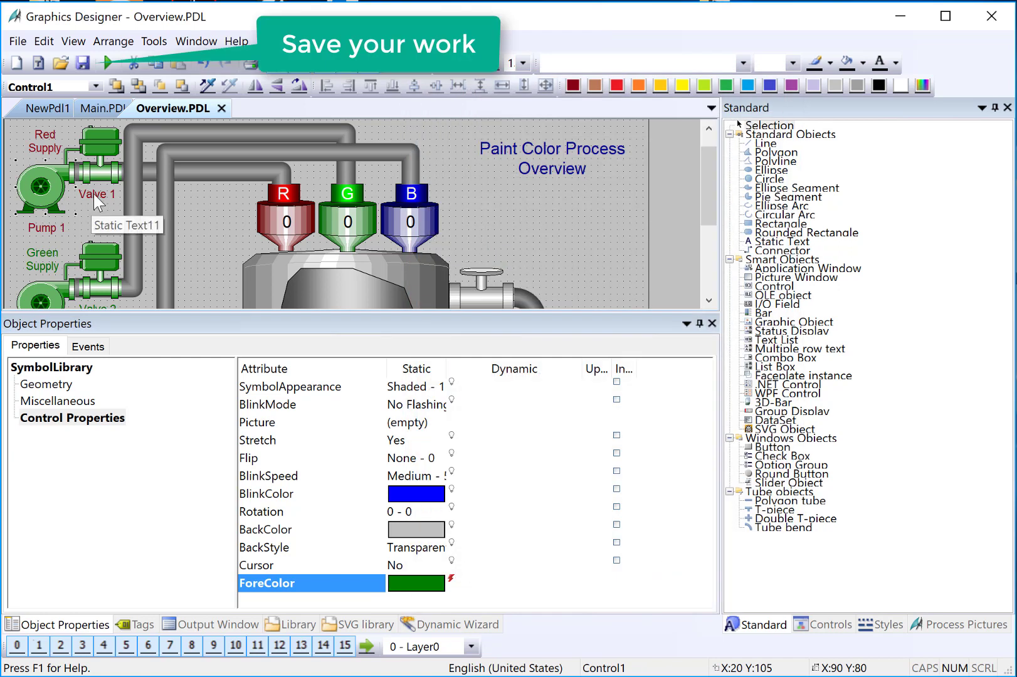
pyautogui.click(84, 63)
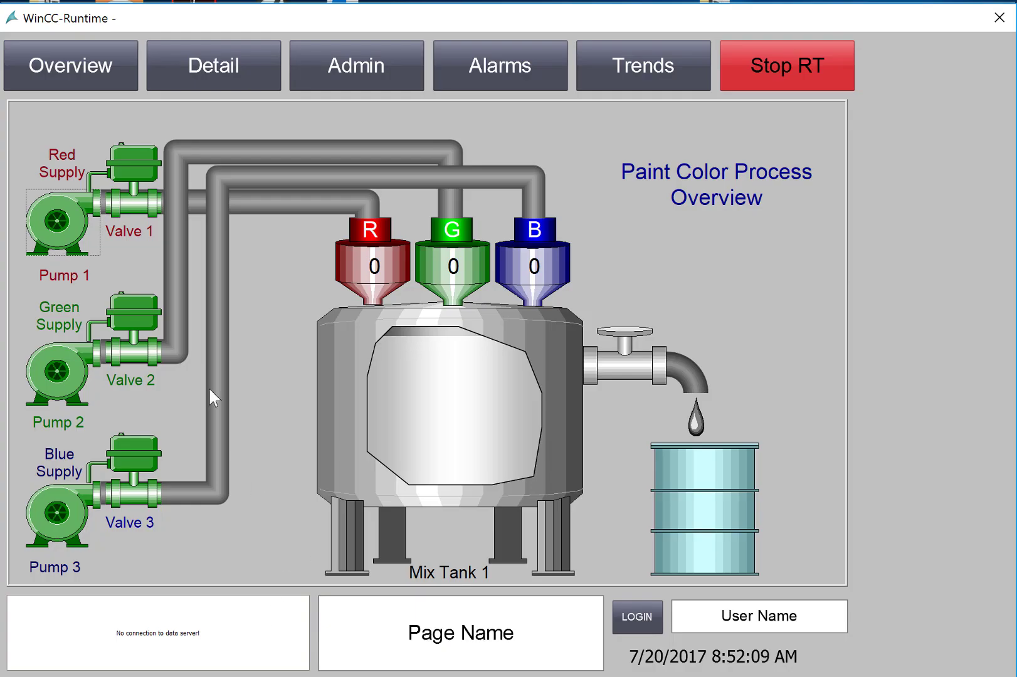
# Step: Reload the runtime Overview via Details and select Red.PUMP_ON in the Tag Simulator
pyautogui.click(220, 70)
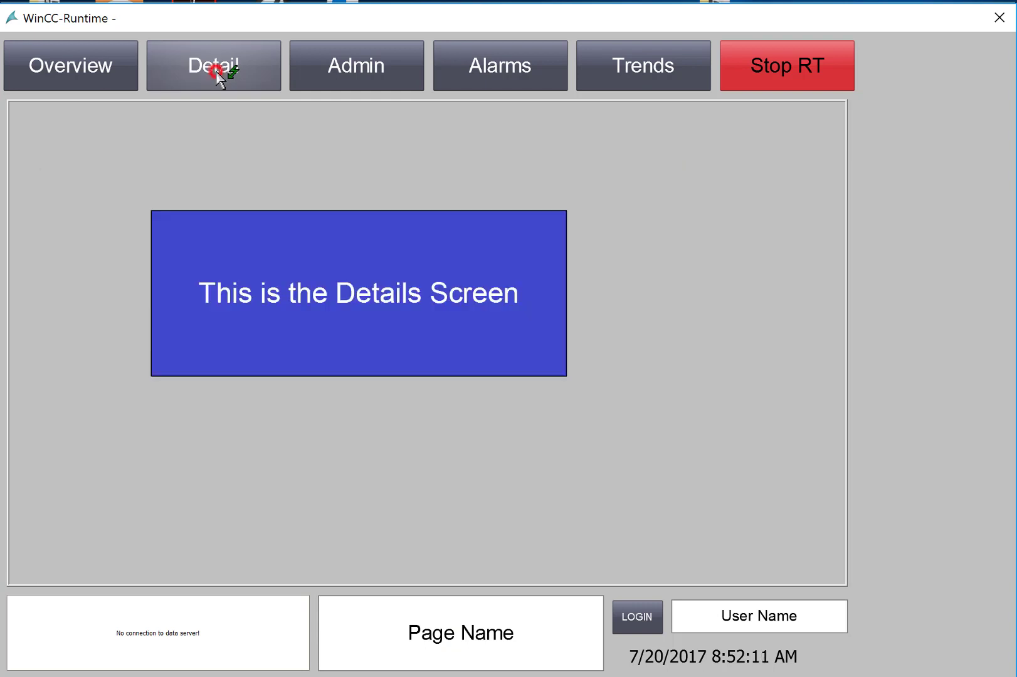
pyautogui.click(98, 64)
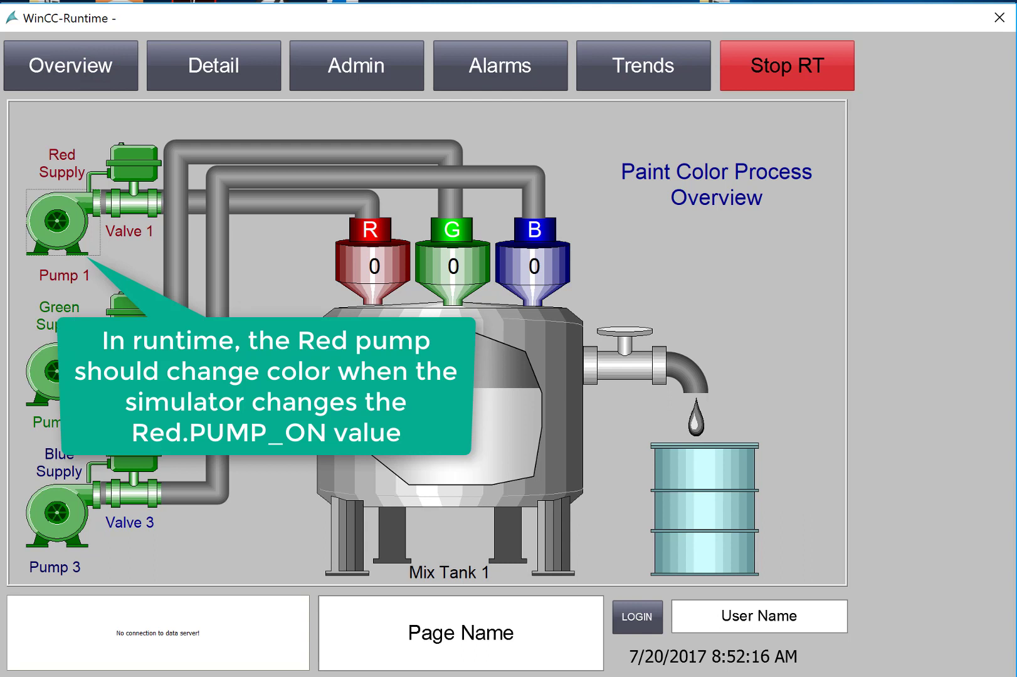
pyautogui.hotkey('alt', 'Tab')
pyautogui.click(577, 363)
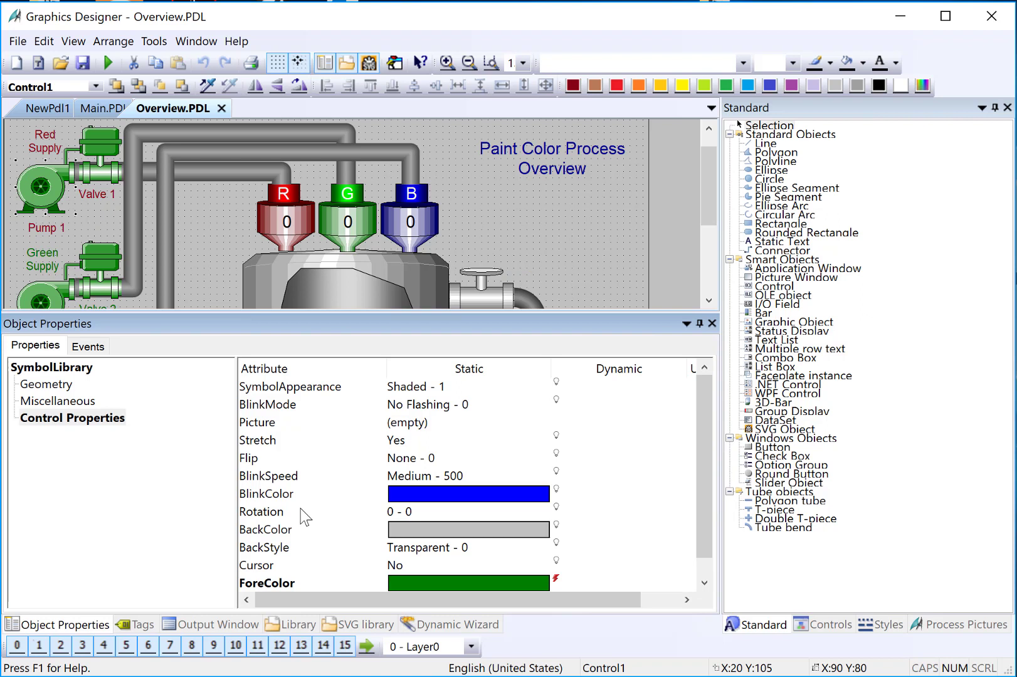
# Step: Set Pump 1's BlinkMode to Shaded - 2, select BlinkColor, and save Overview.PDL
pyautogui.click(361, 404)
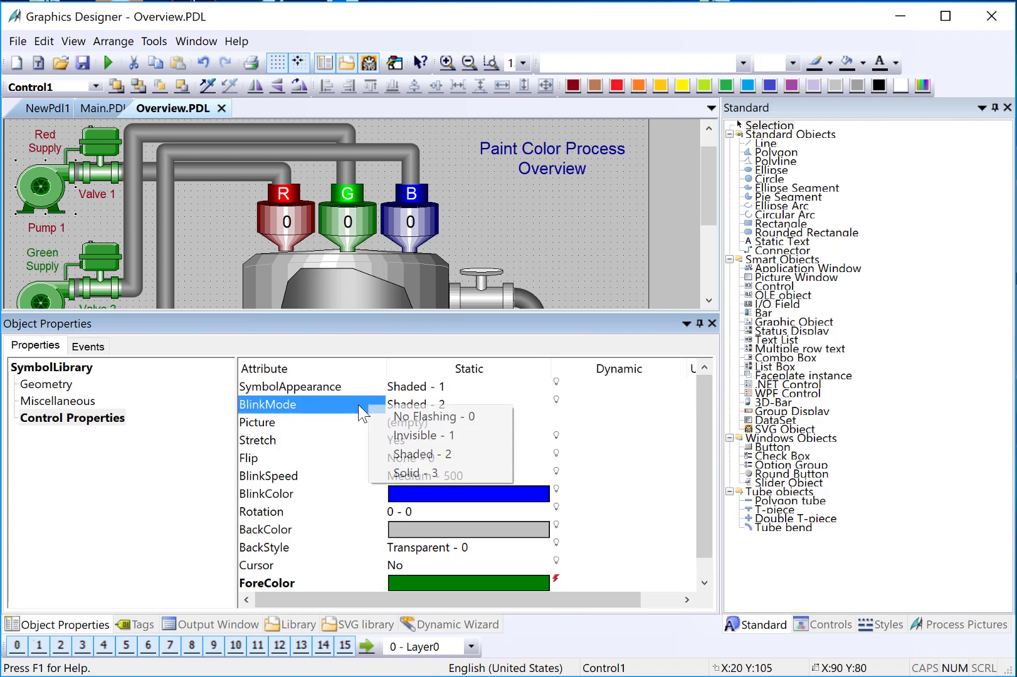
pyautogui.click(431, 454)
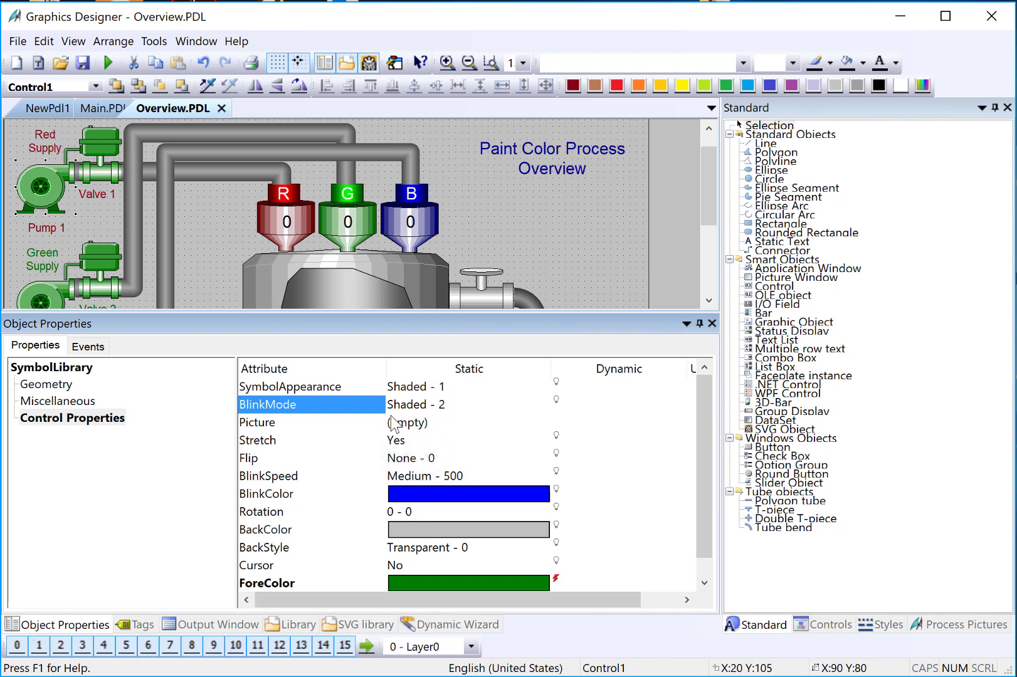
pyautogui.click(290, 496)
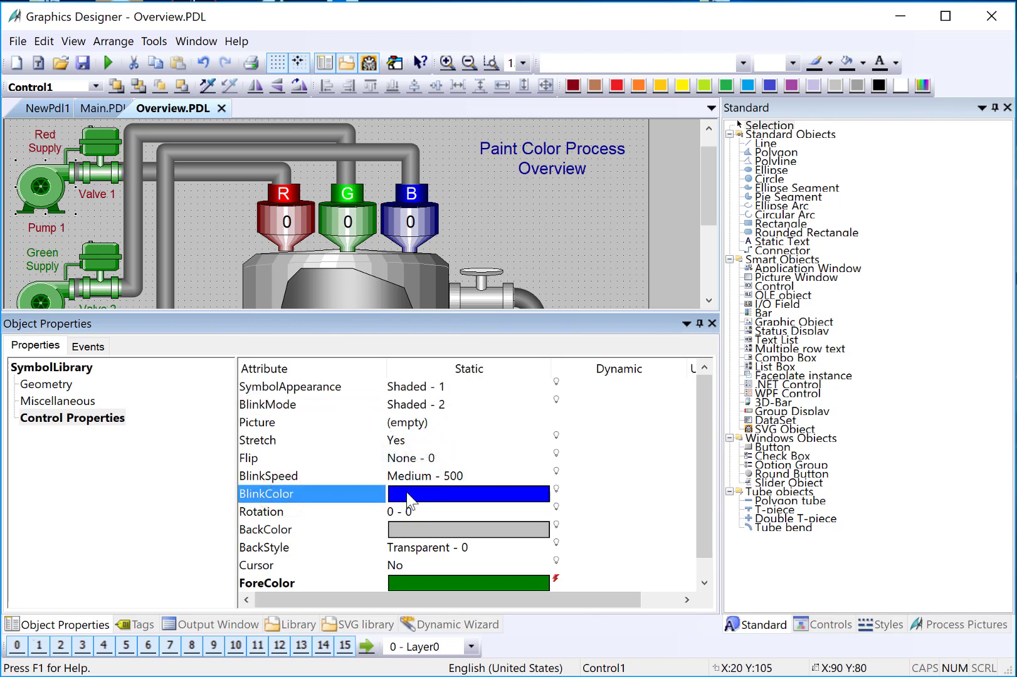
pyautogui.click(83, 64)
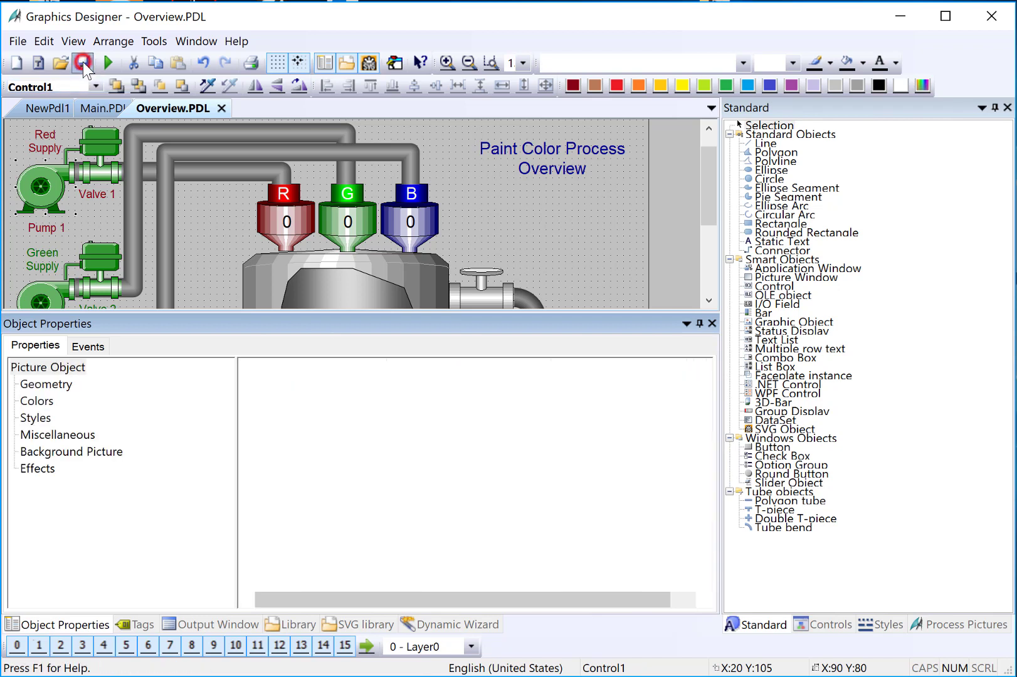
pyautogui.click(108, 62)
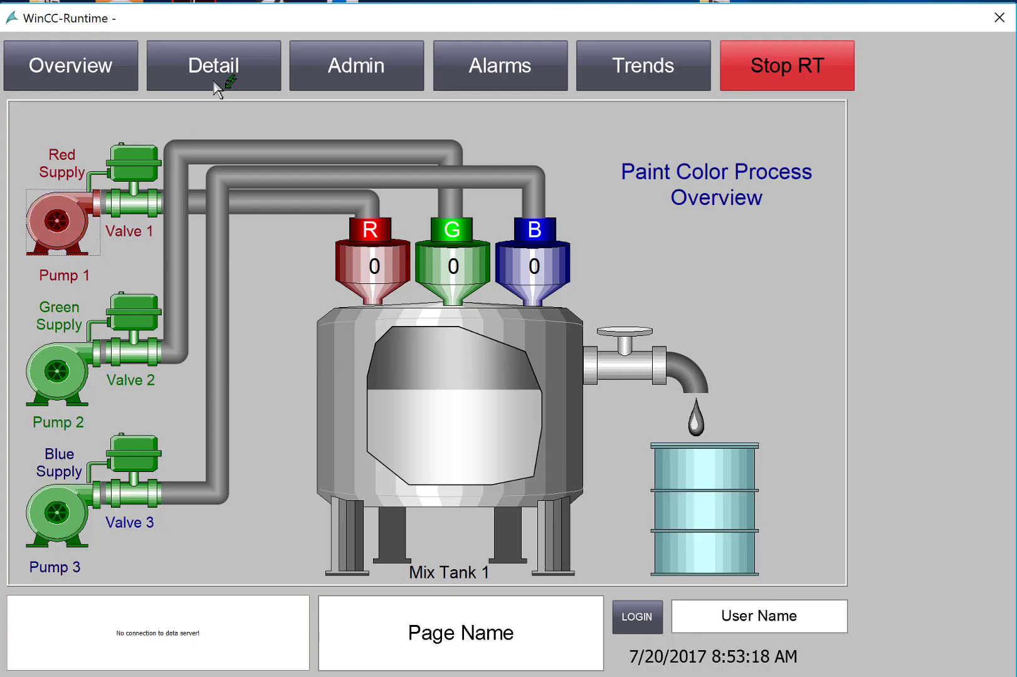
pyautogui.click(214, 67)
pyautogui.click(77, 63)
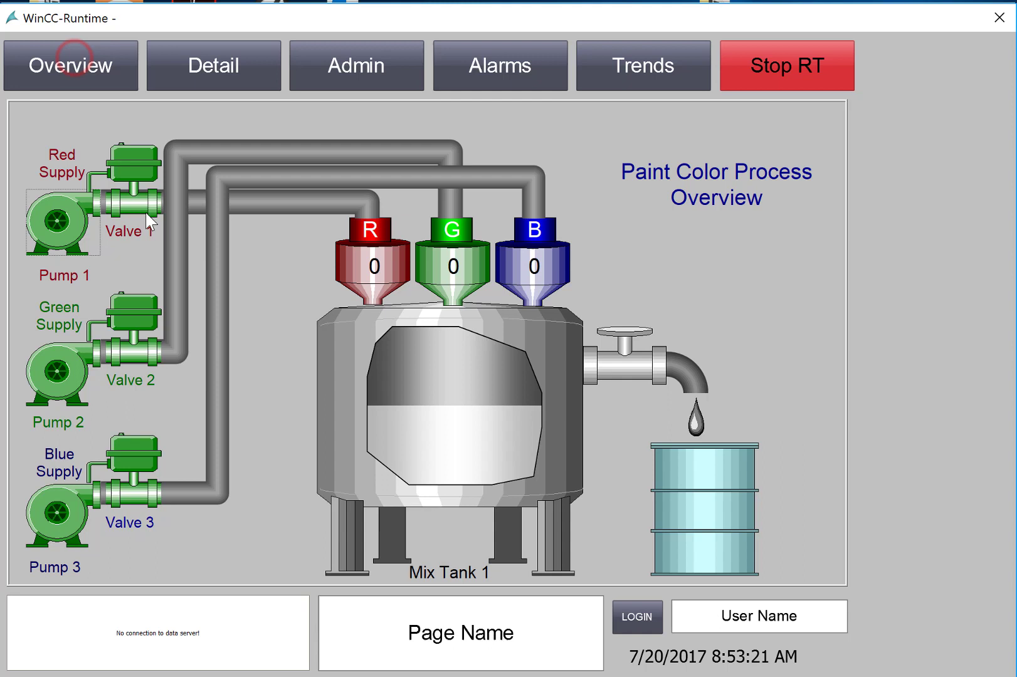
pyautogui.click(62, 251)
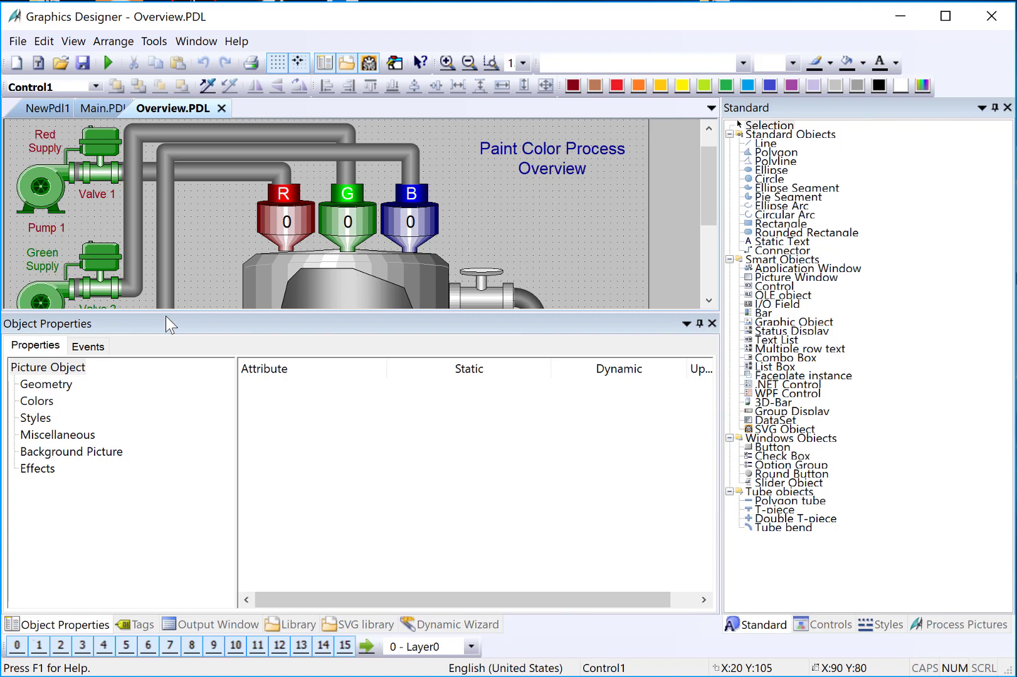
# Step: Set Pump 1's BlinkColor to yellow
pyautogui.click(49, 188)
pyautogui.click(89, 417)
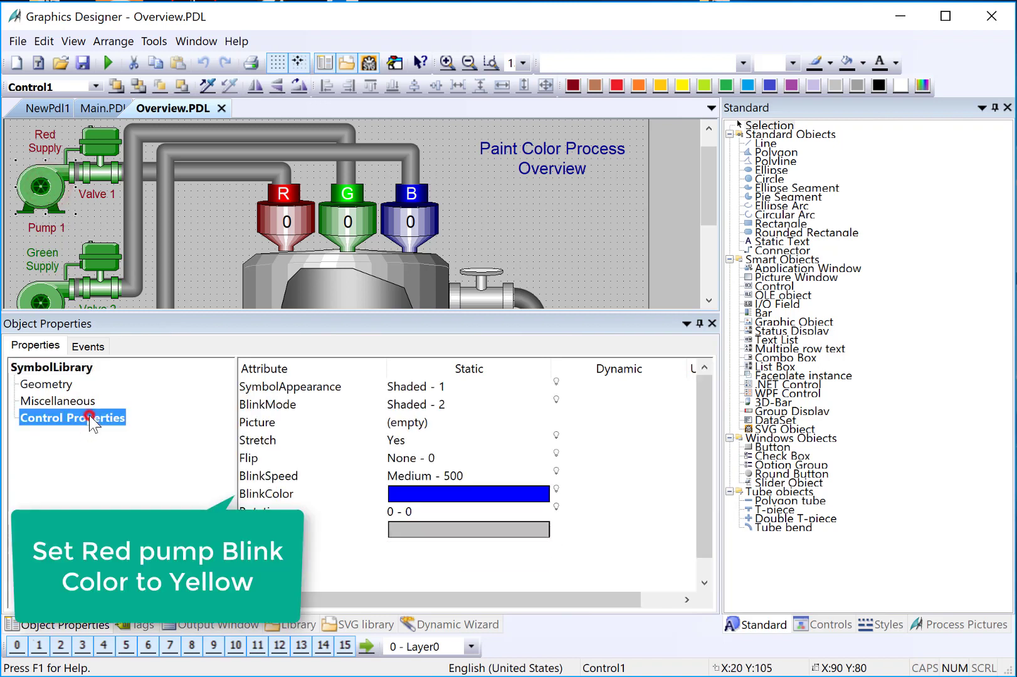
pyautogui.click(280, 493)
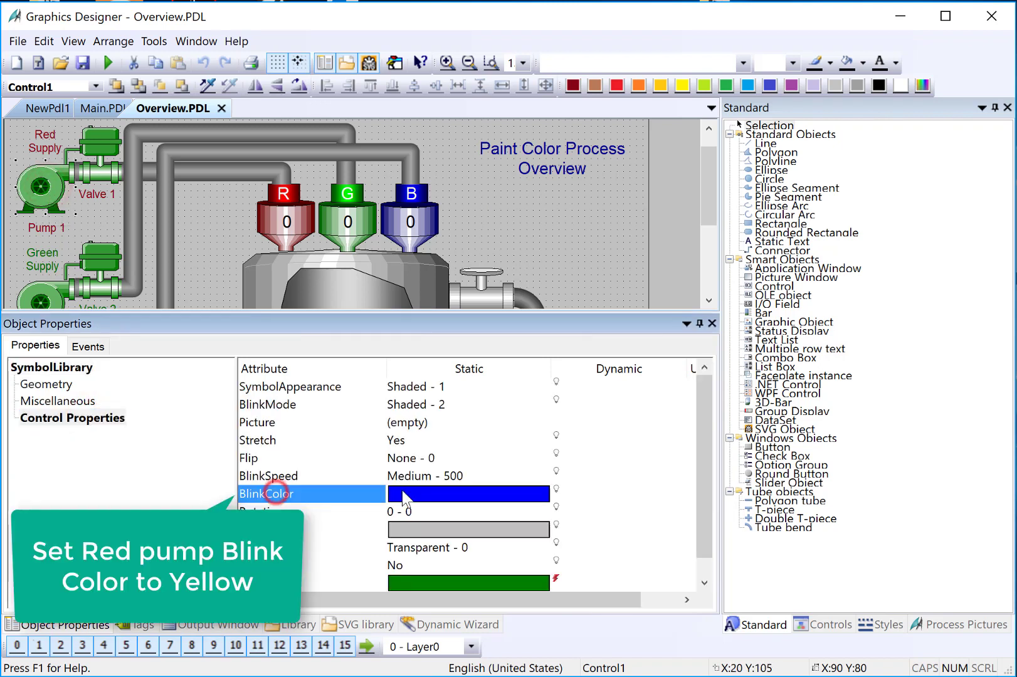
pyautogui.doubleClick(419, 494)
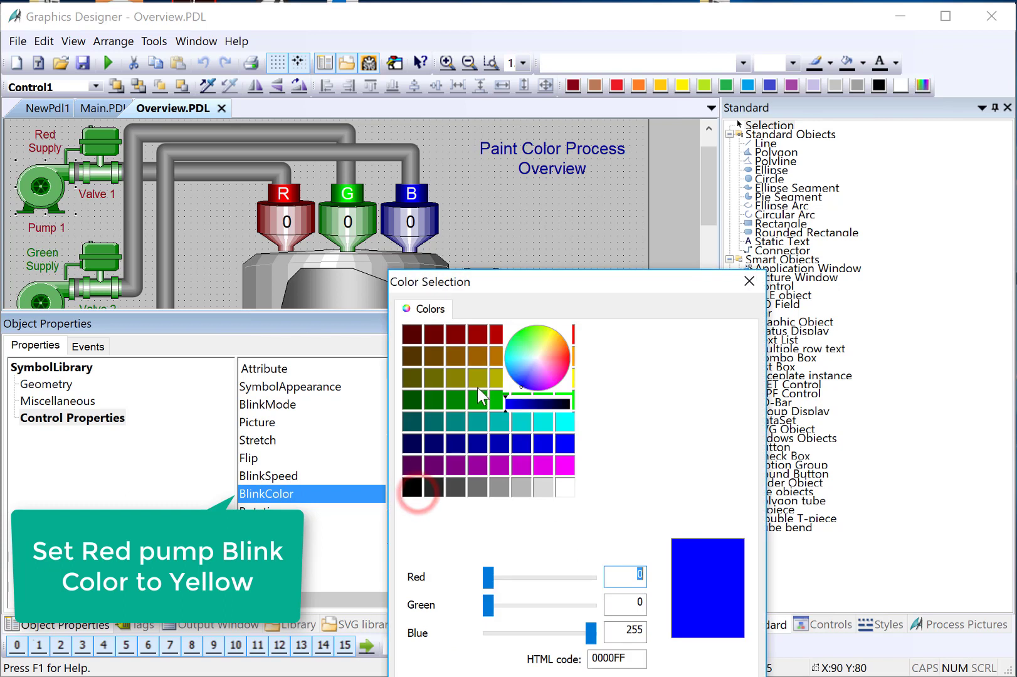
pyautogui.doubleClick(518, 385)
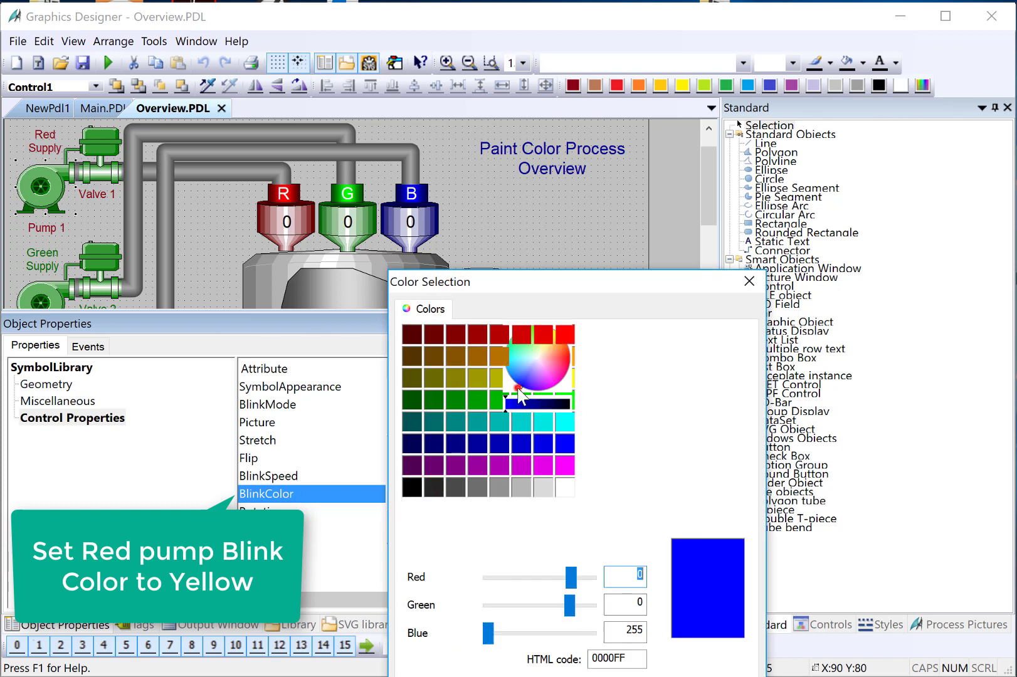
# Step: Set BlinkMode to No Flashing and add a value-range dynamic on tag Red.PUMP_FAIL
pyautogui.click(265, 409)
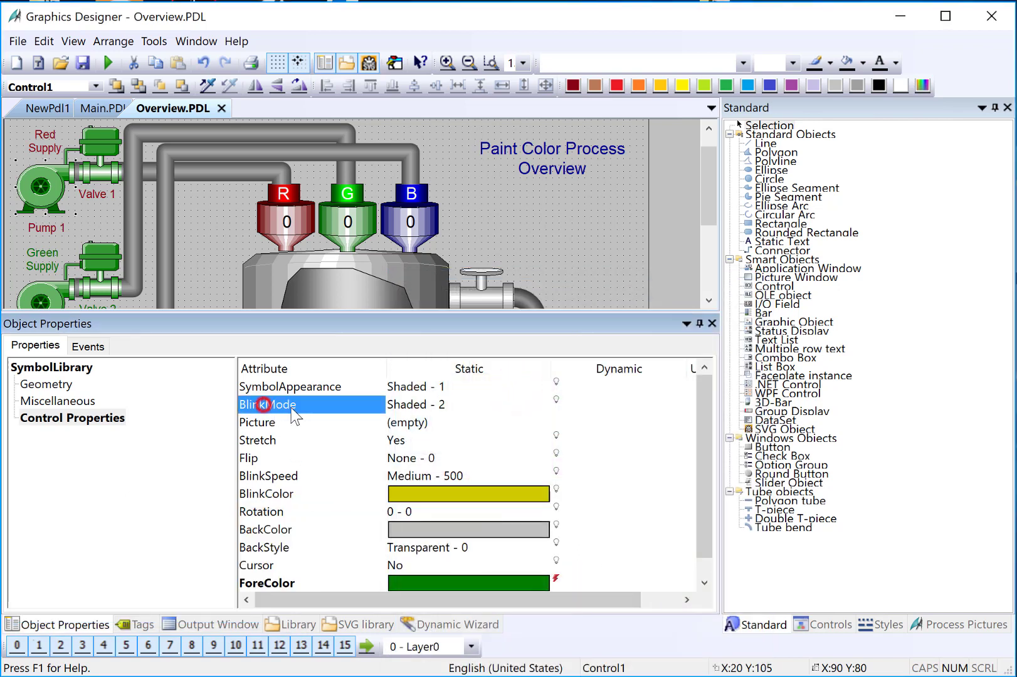
pyautogui.doubleClick(419, 405)
pyautogui.click(426, 407)
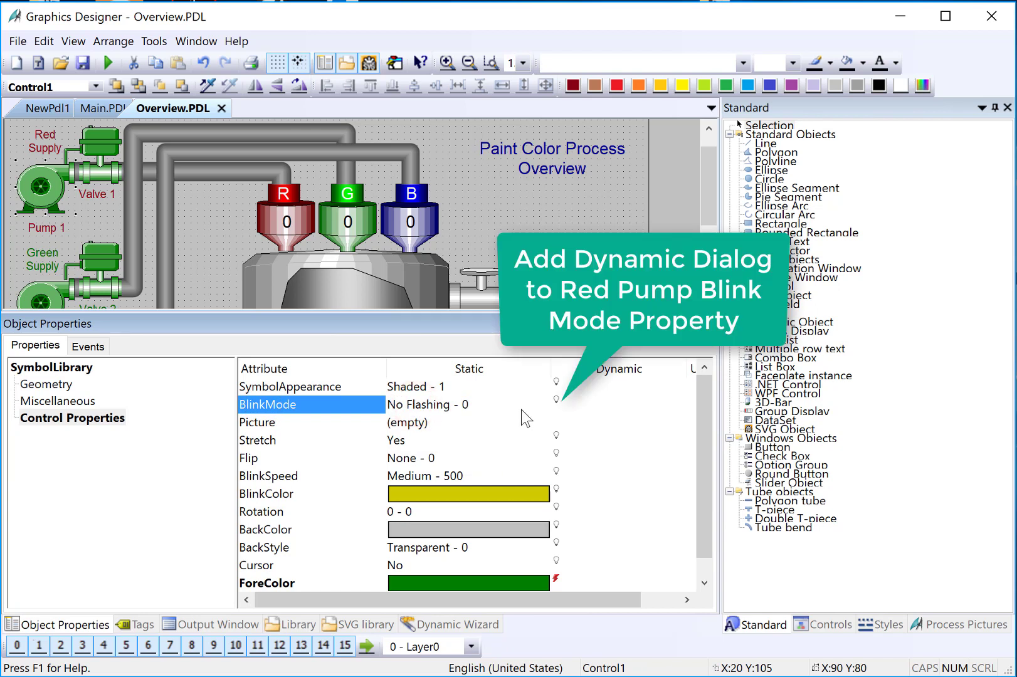
pyautogui.rightClick(557, 400)
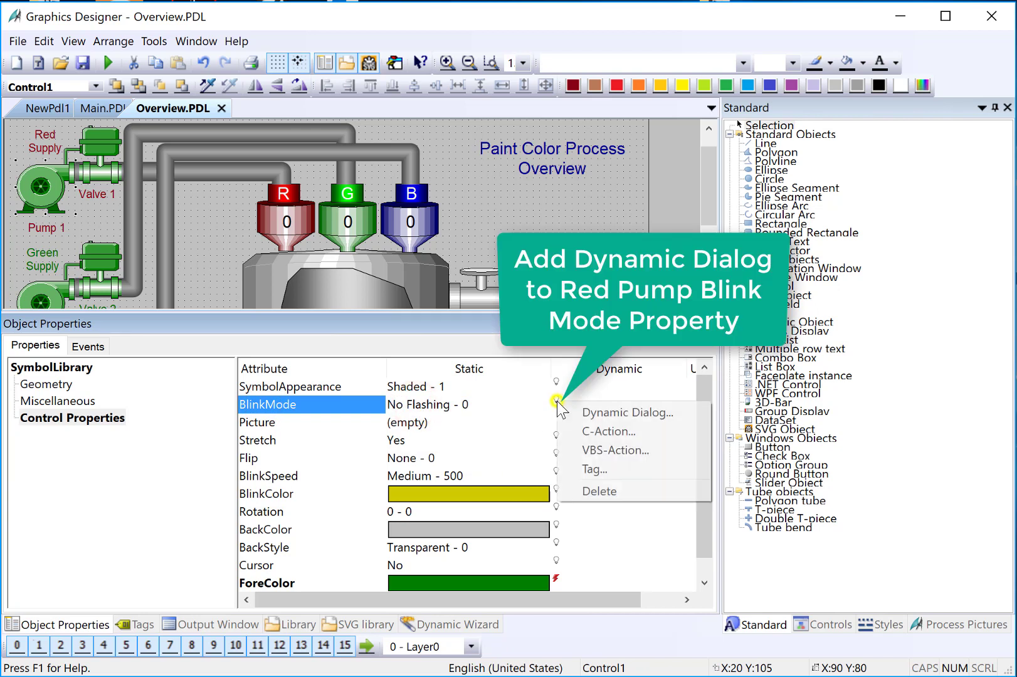
pyautogui.click(587, 411)
pyautogui.click(693, 186)
pyautogui.click(715, 202)
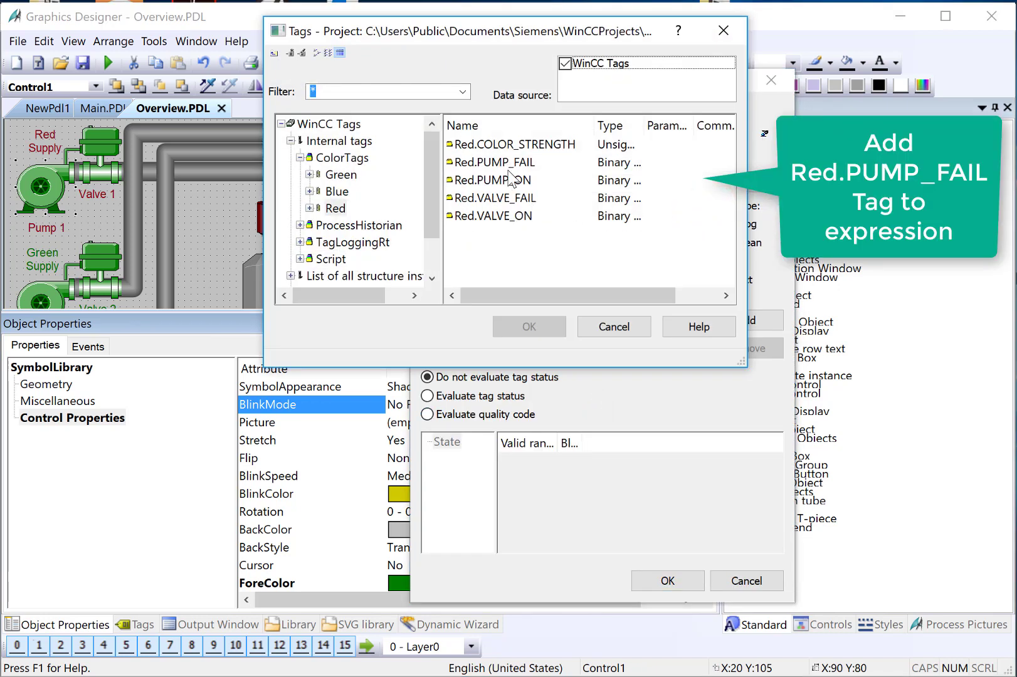
pyautogui.click(500, 163)
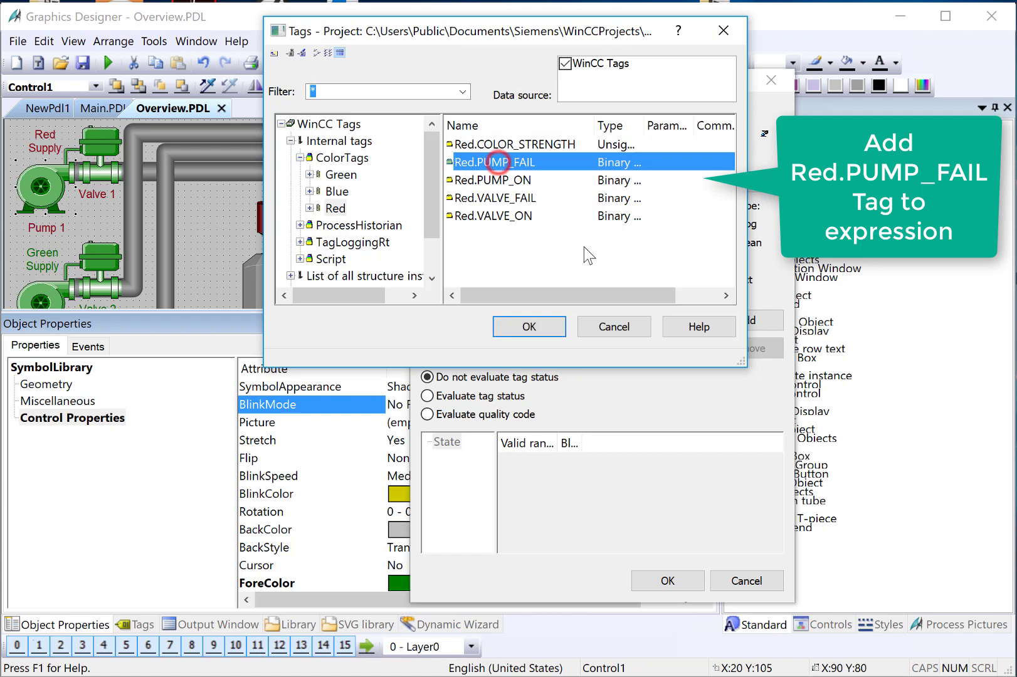
pyautogui.click(522, 328)
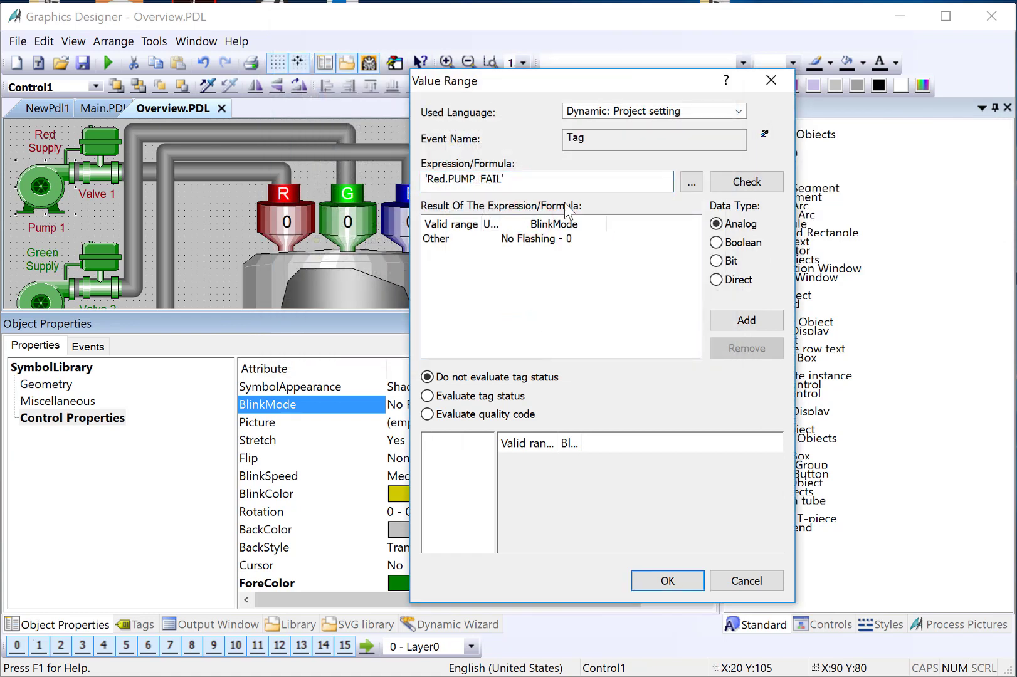
# Step: Treat Red.PUMP_FAIL as Boolean with TRUE giving Shaded blinking, and confirm
pyautogui.click(738, 244)
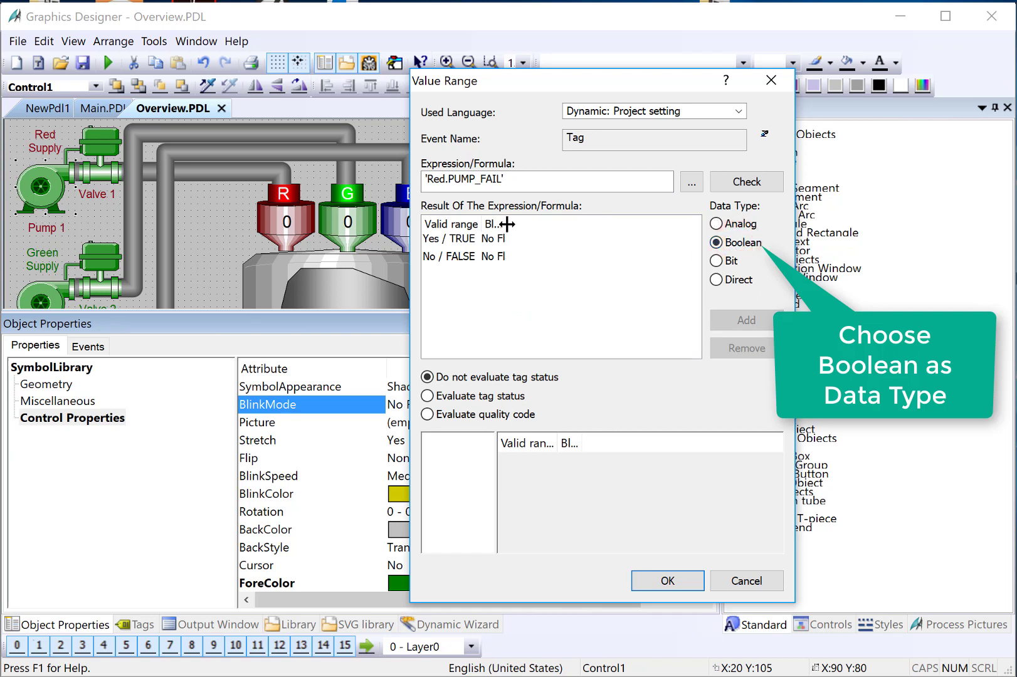
pyautogui.doubleClick(507, 224)
pyautogui.click(501, 239)
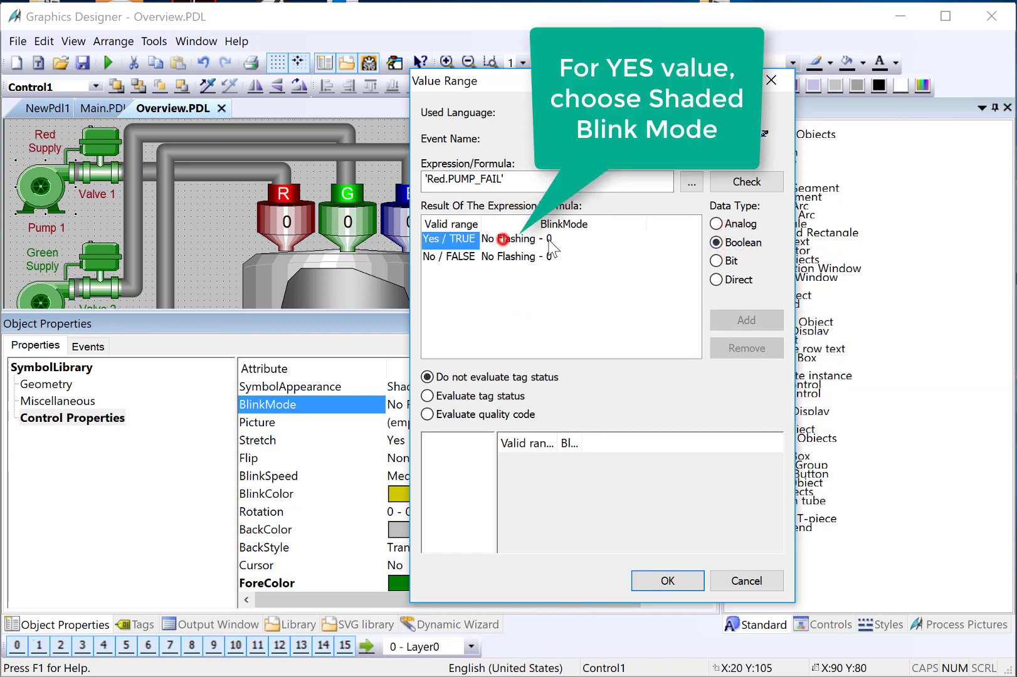
pyautogui.click(549, 239)
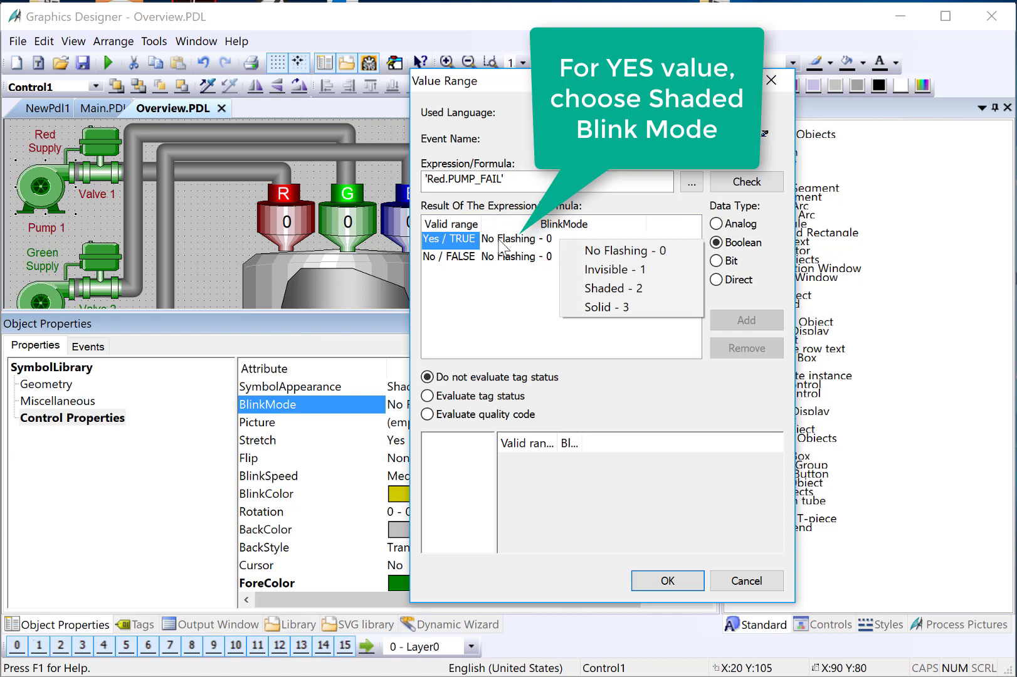
pyautogui.click(612, 288)
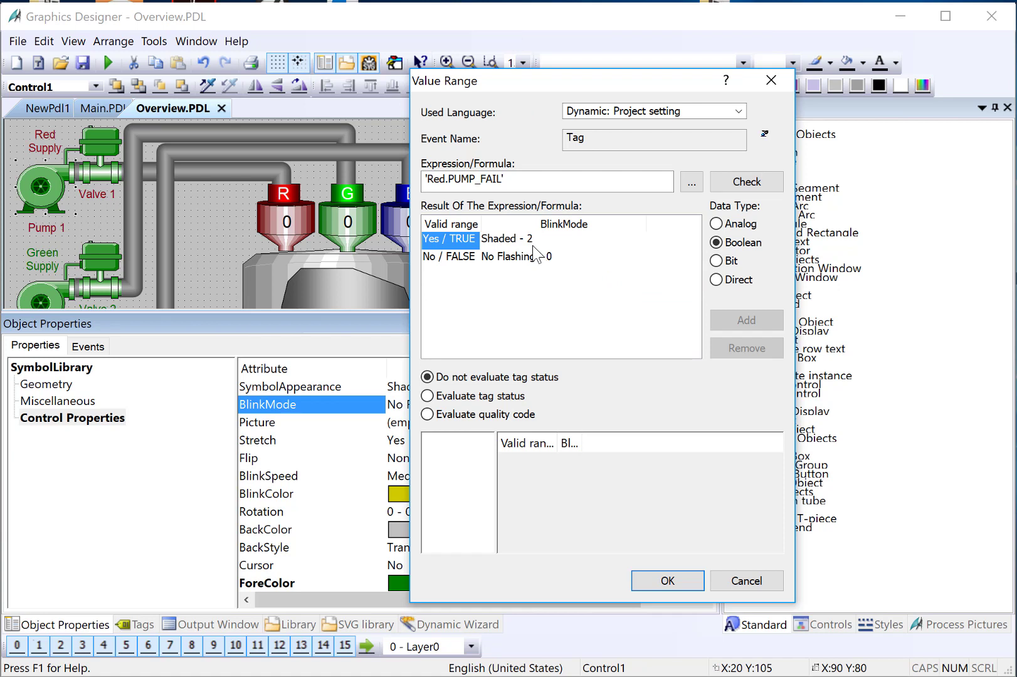
pyautogui.click(464, 260)
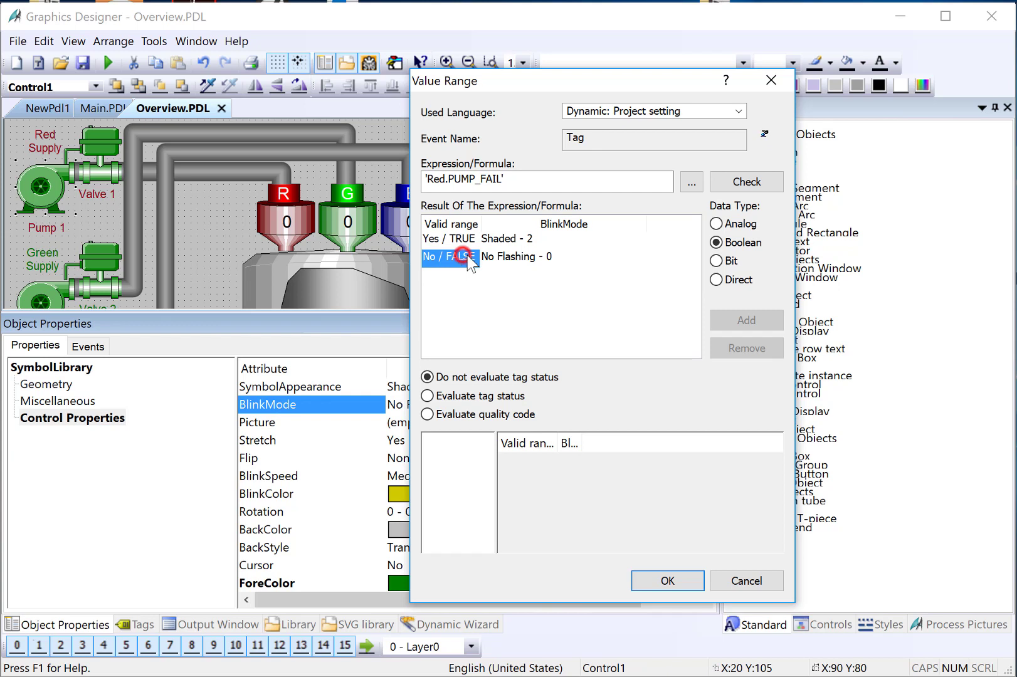
pyautogui.click(649, 583)
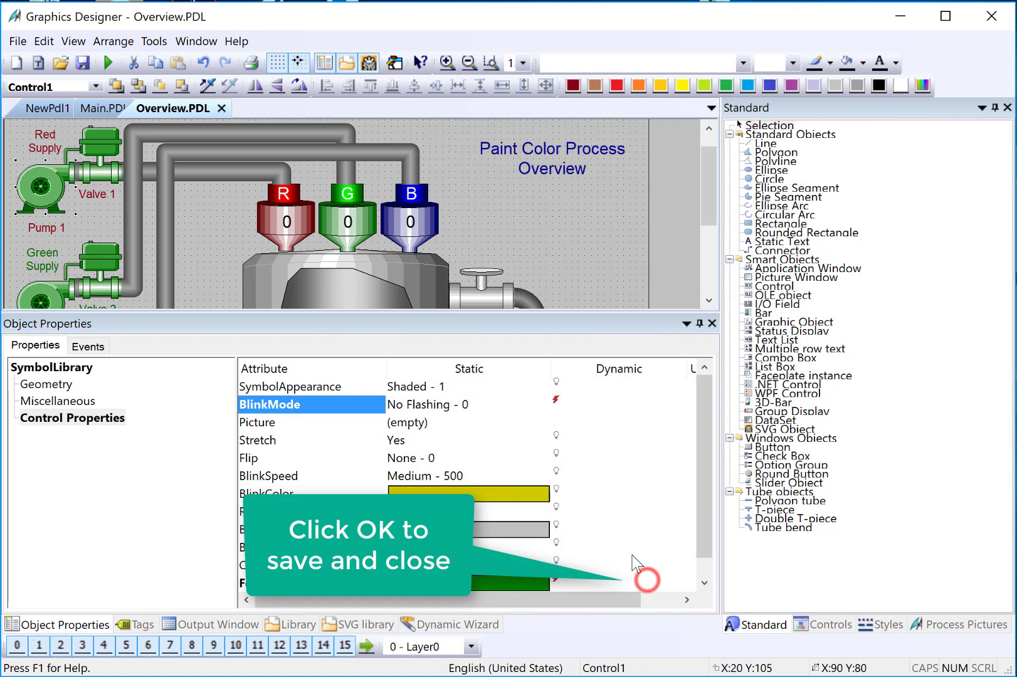
# Step: Save Overview and reload it in Runtime via Details to watch Pump 1 blink
pyautogui.click(82, 62)
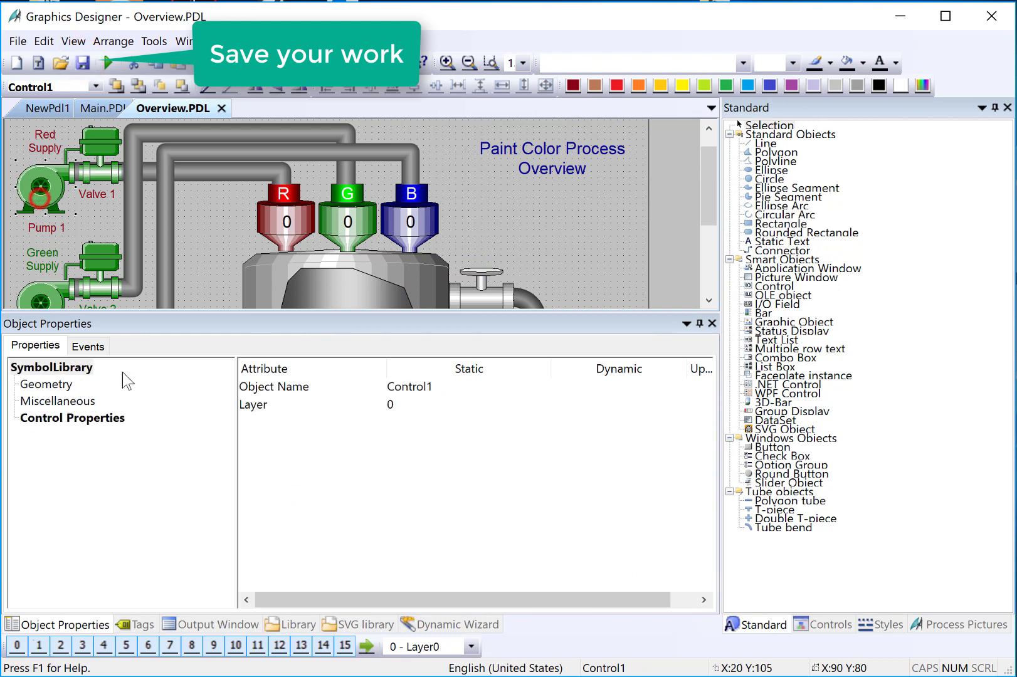
pyautogui.click(82, 424)
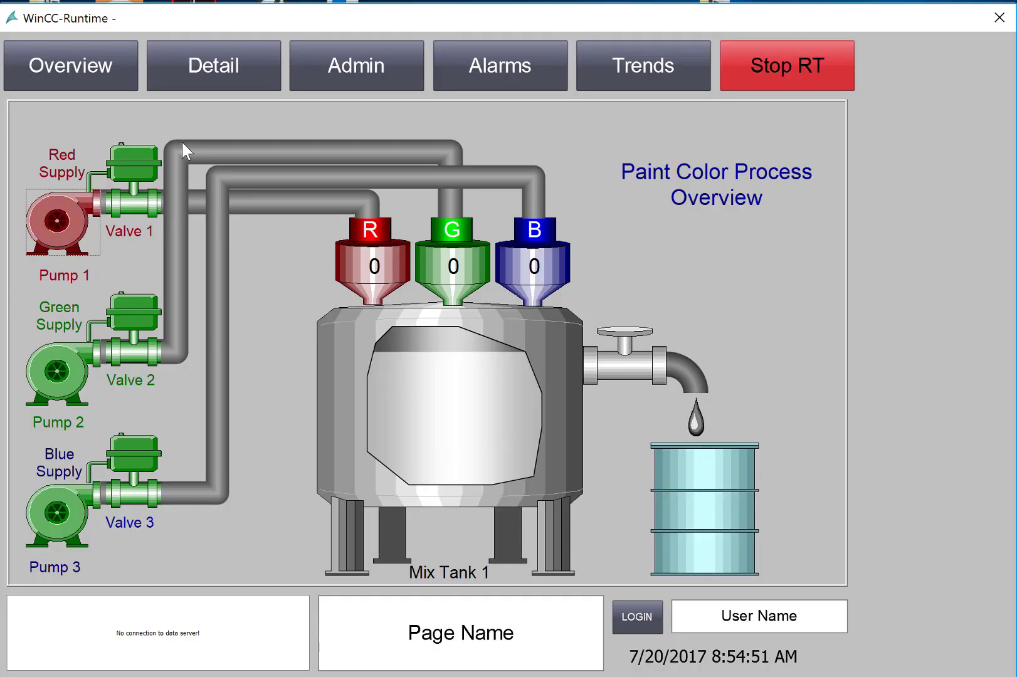
pyautogui.click(229, 63)
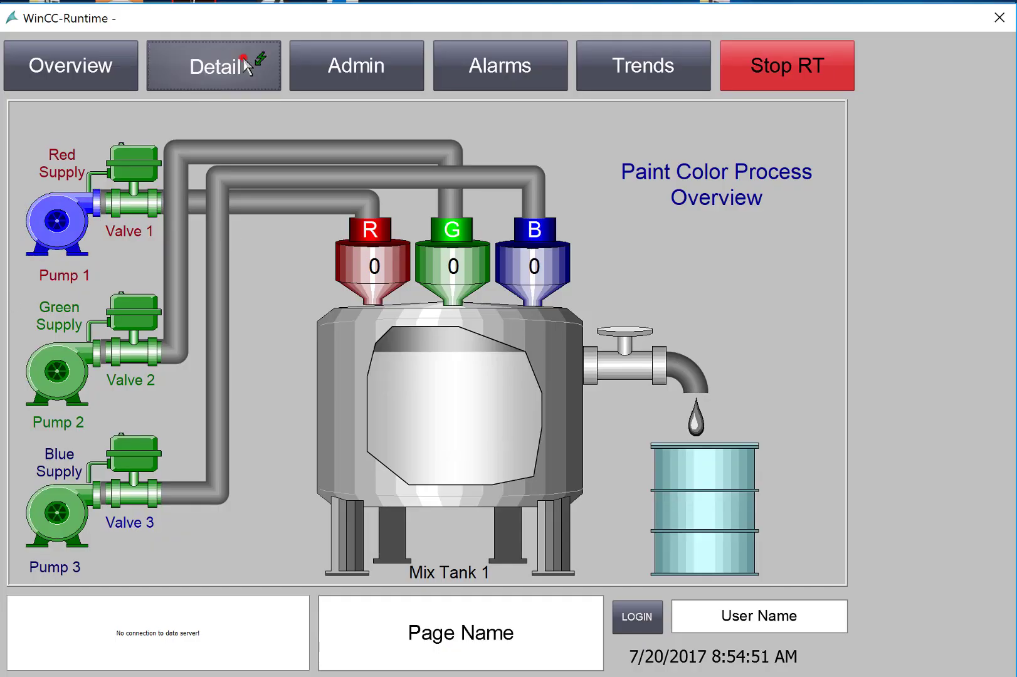
pyautogui.click(70, 56)
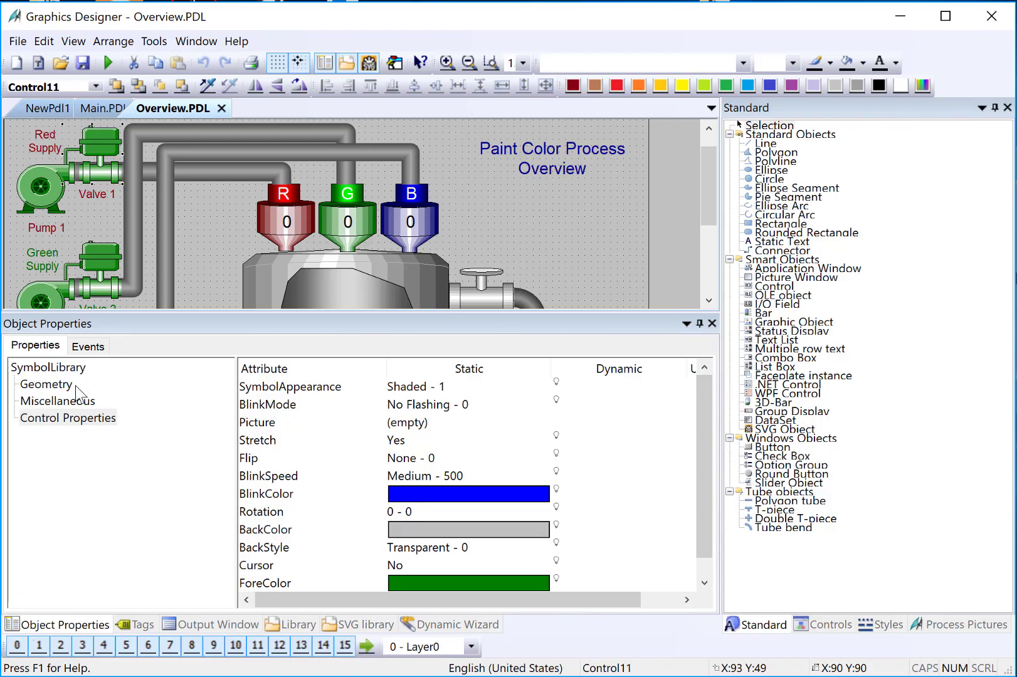
# Step: Set Valve 1's BlinkColor to an olive yellow
pyautogui.doubleClick(411, 495)
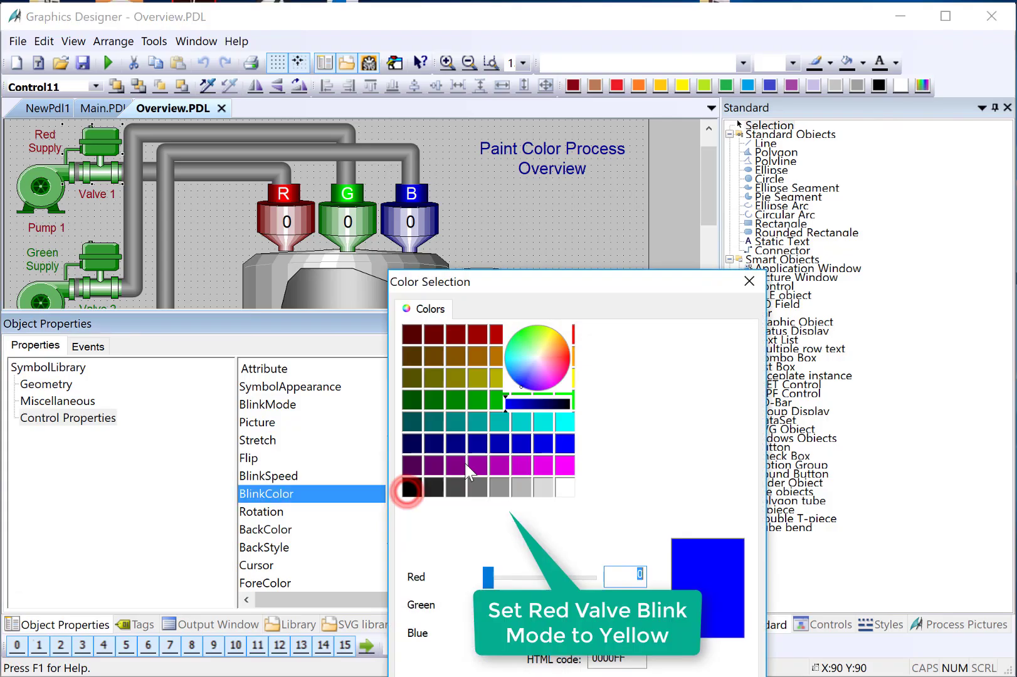
pyautogui.click(573, 377)
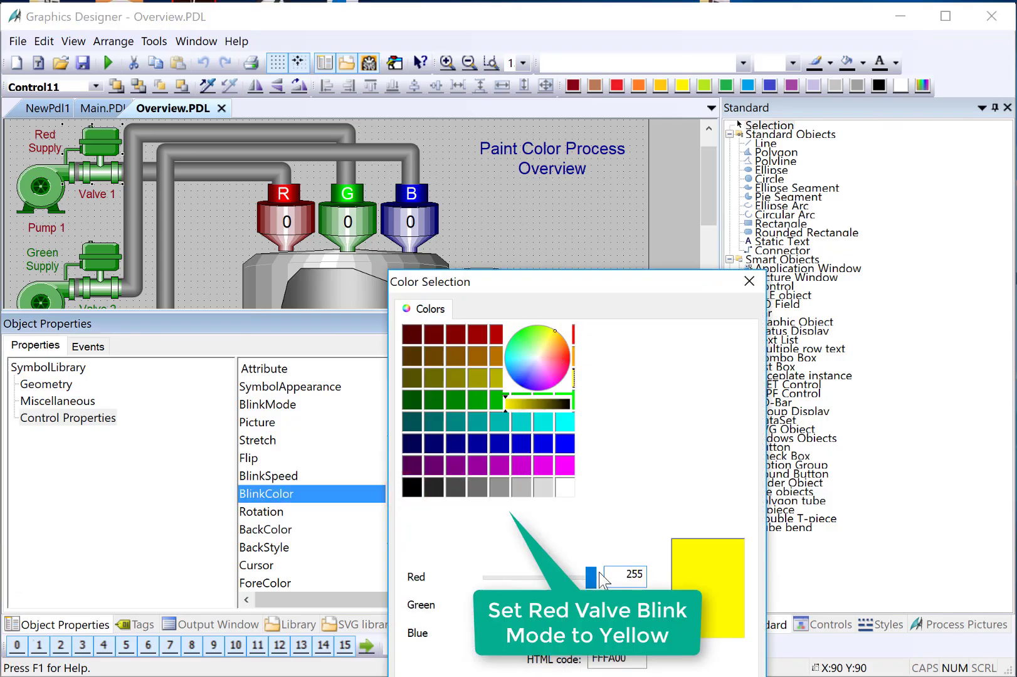
pyautogui.click(495, 378)
pyautogui.press('Return')
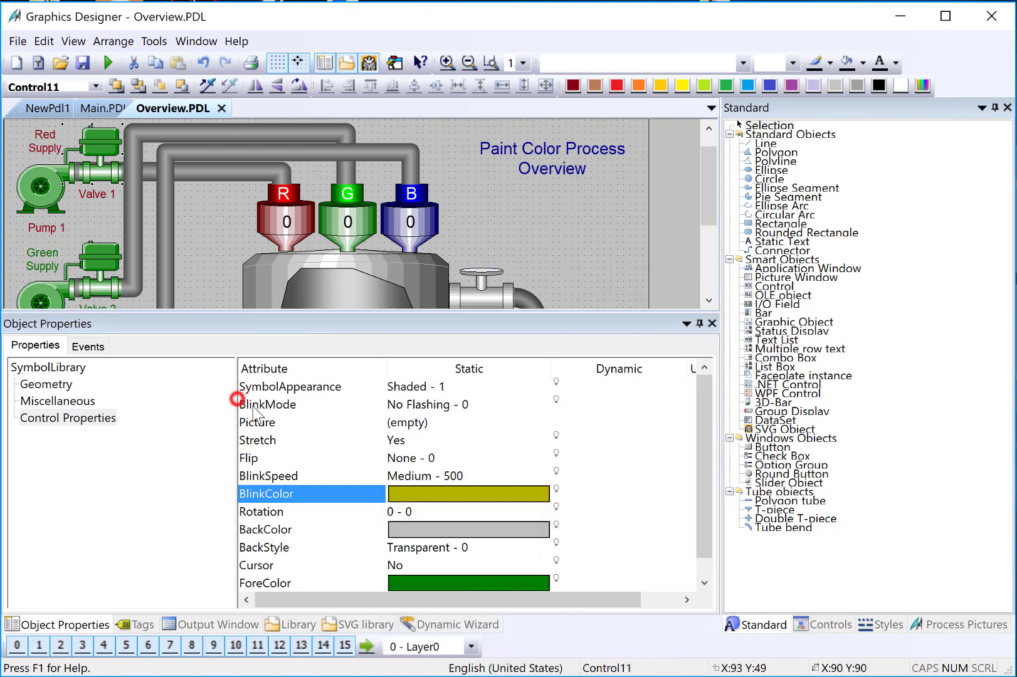
# Step: Add a value-range dynamic to Valve 1's BlinkMode on Boolean tag Red.VALVE_FAIL
pyautogui.click(245, 404)
pyautogui.rightClick(560, 403)
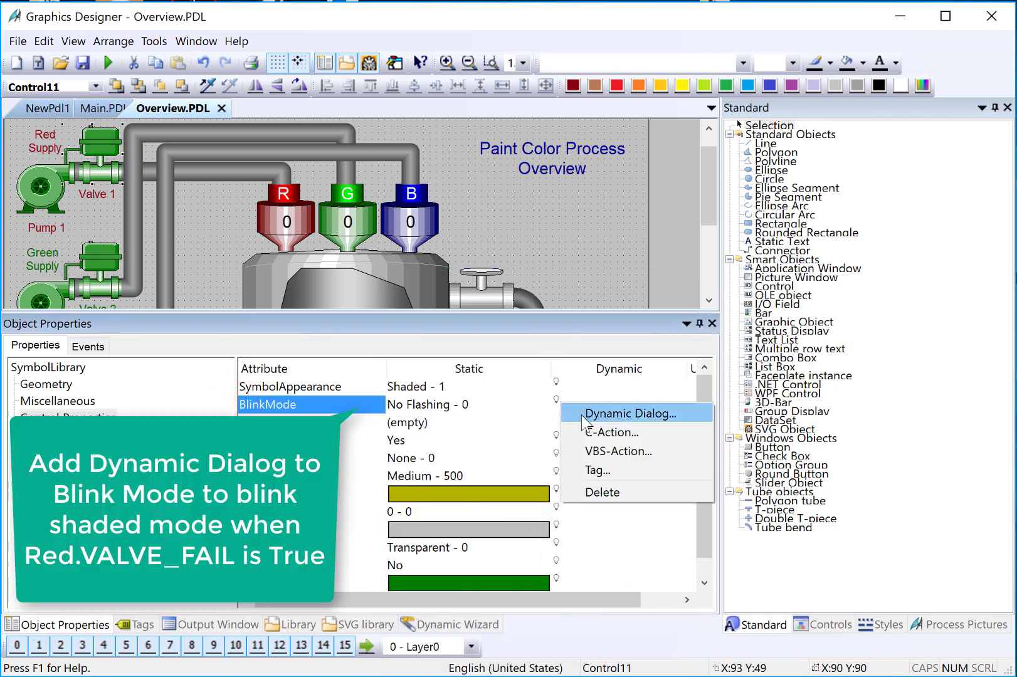
pyautogui.click(631, 414)
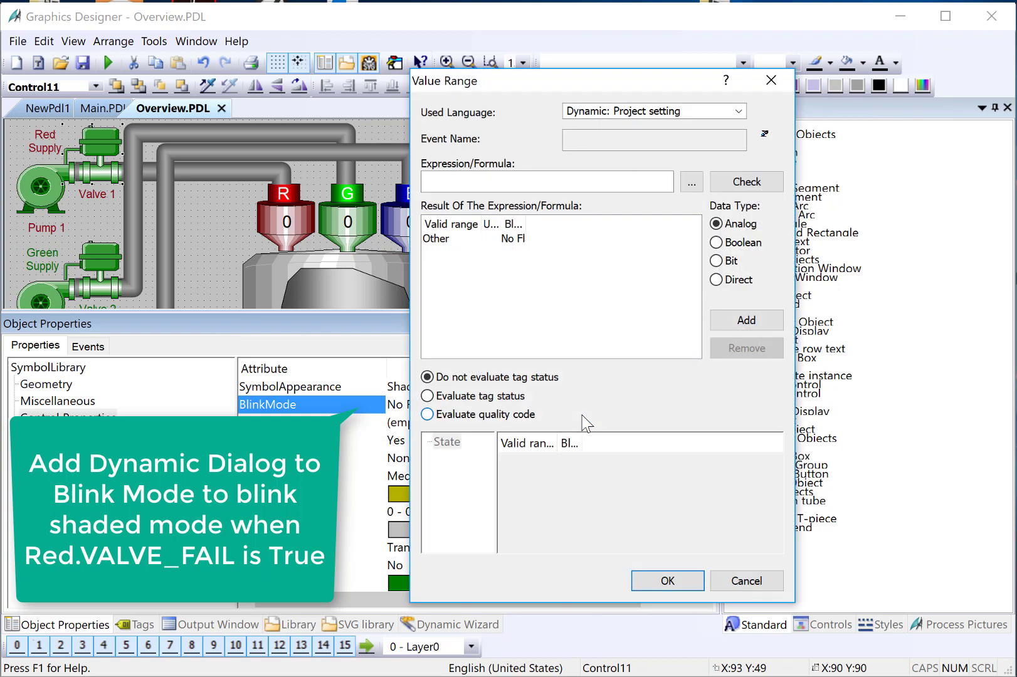
pyautogui.click(691, 182)
pyautogui.click(722, 196)
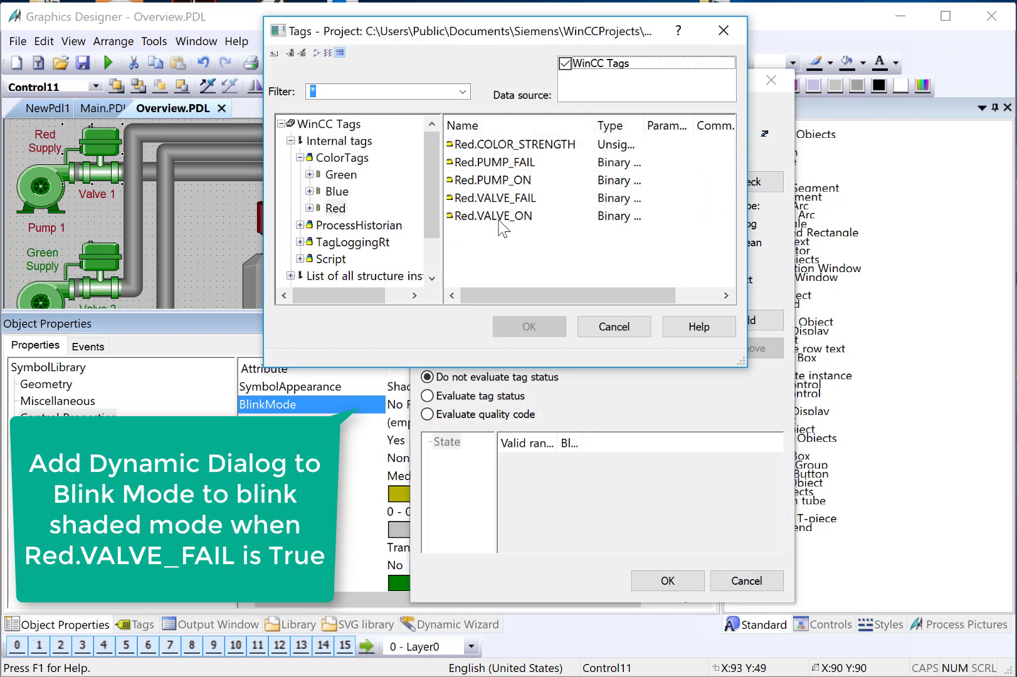
pyautogui.click(506, 204)
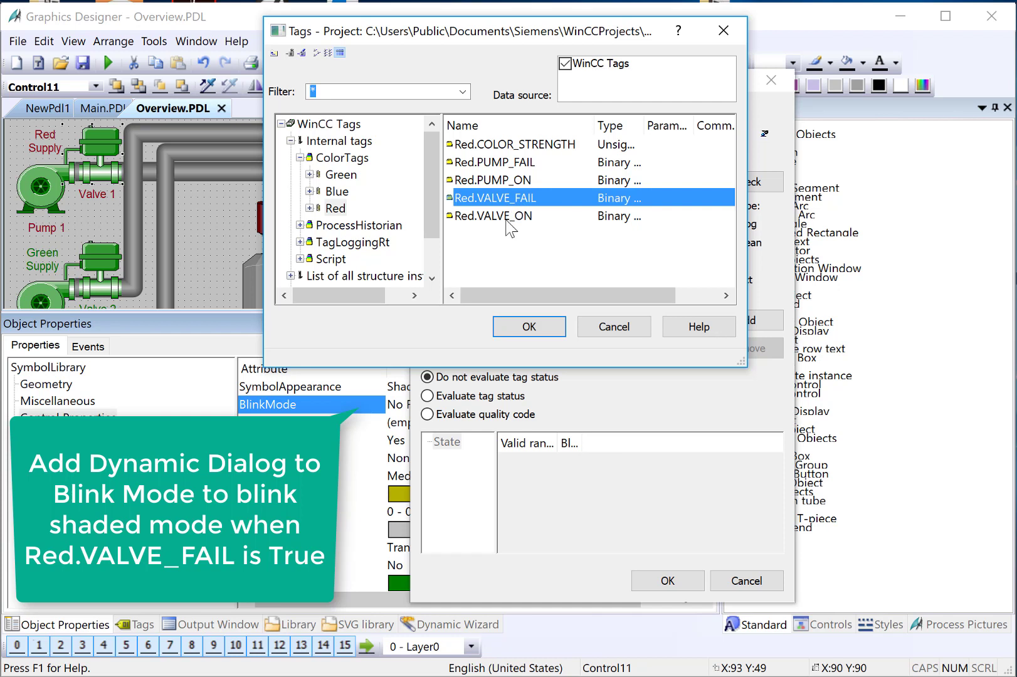
pyautogui.click(522, 327)
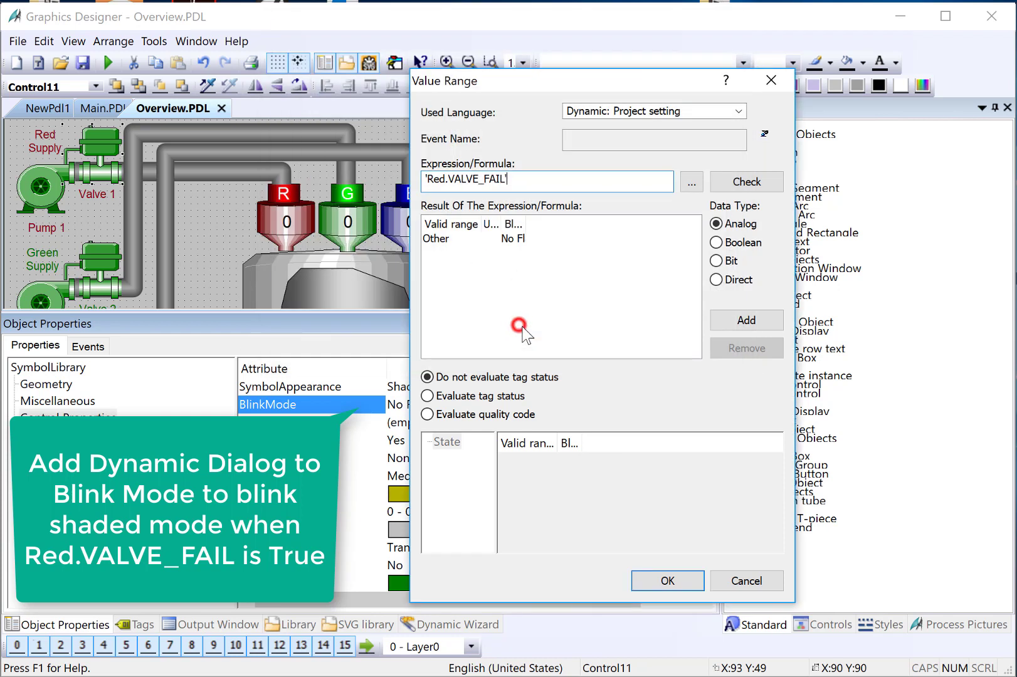
pyautogui.click(737, 243)
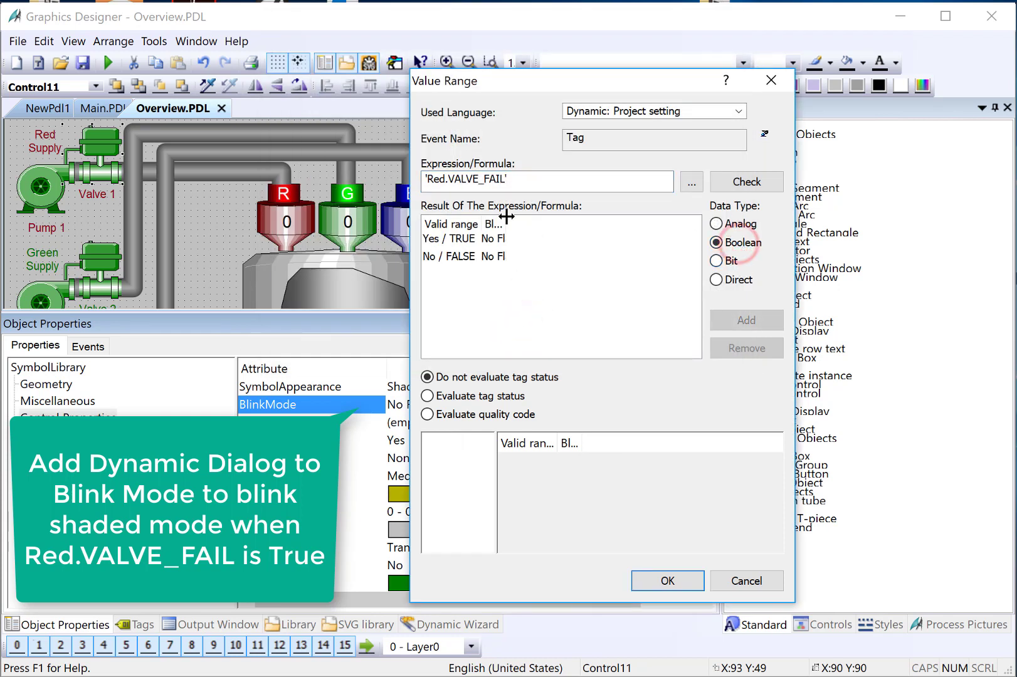
# Step: Make the TRUE case blink Shaded - 2 and apply the dynamic
pyautogui.moveTo(566, 215); pyautogui.dragTo(592, 215)
pyautogui.click(519, 238)
pyautogui.click(529, 238)
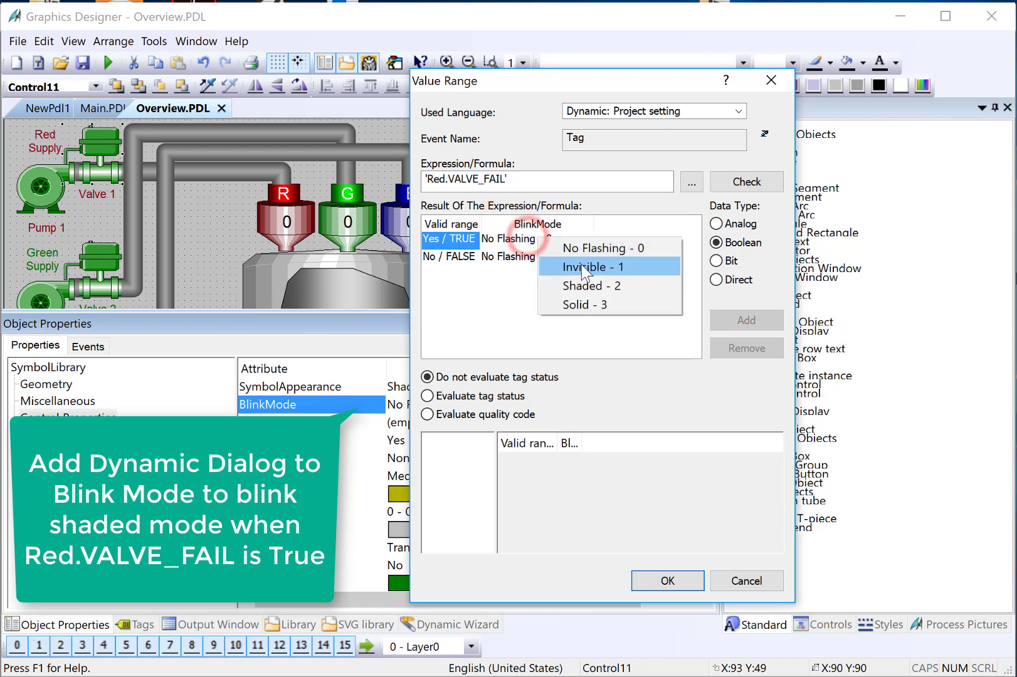
pyautogui.click(618, 285)
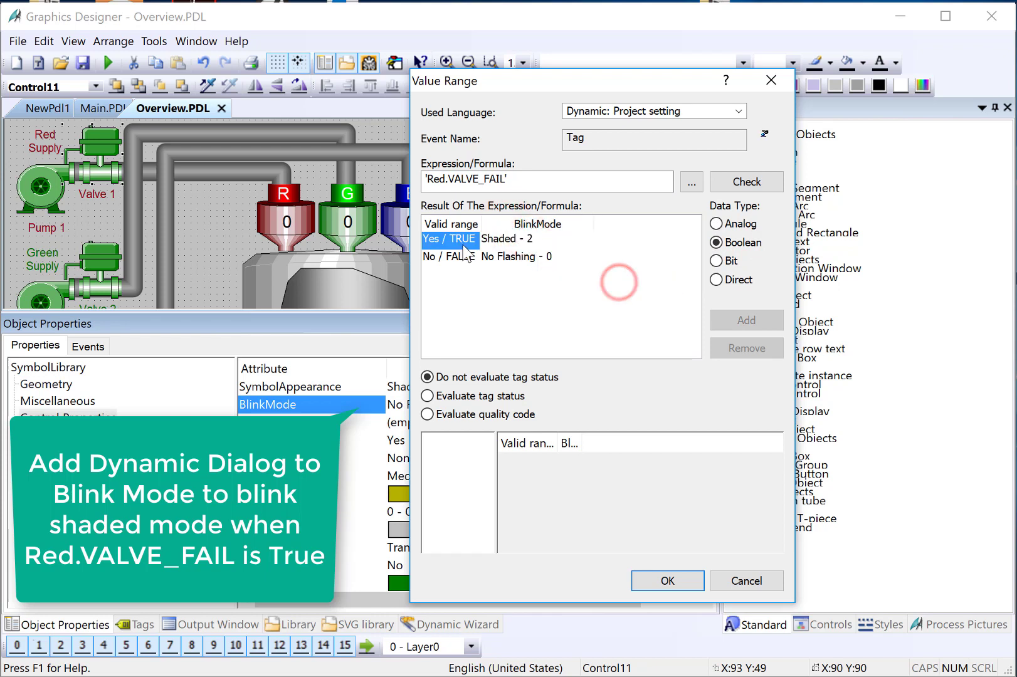
pyautogui.click(667, 582)
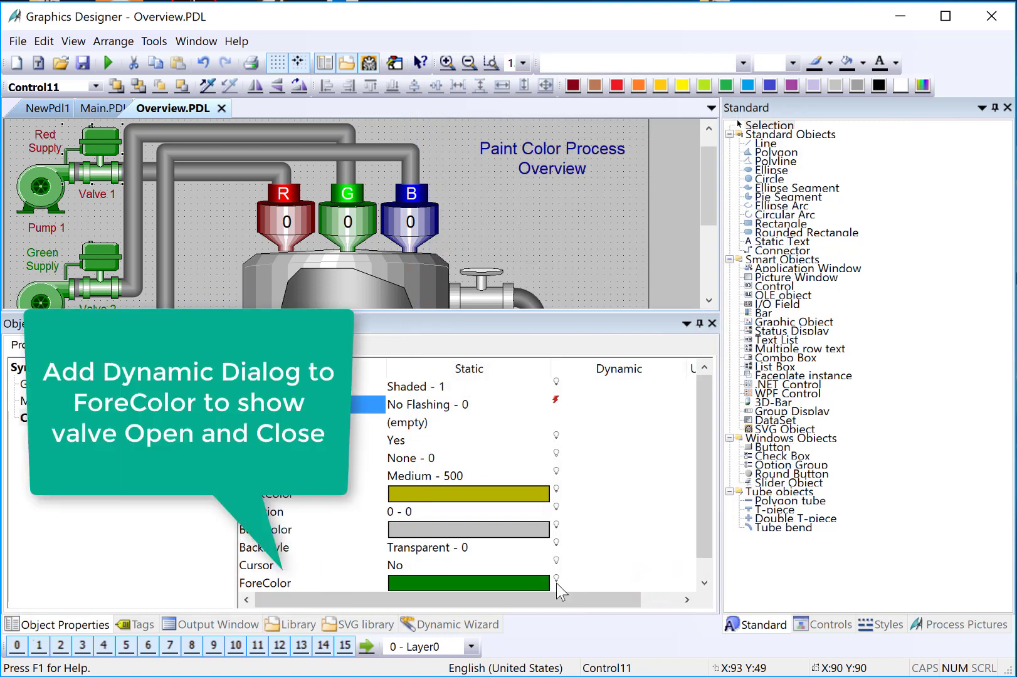
# Step: Add a value-range dynamic to Valve 1's ForeColor on Boolean tag Red.VALVE_ON
pyautogui.rightClick(558, 579)
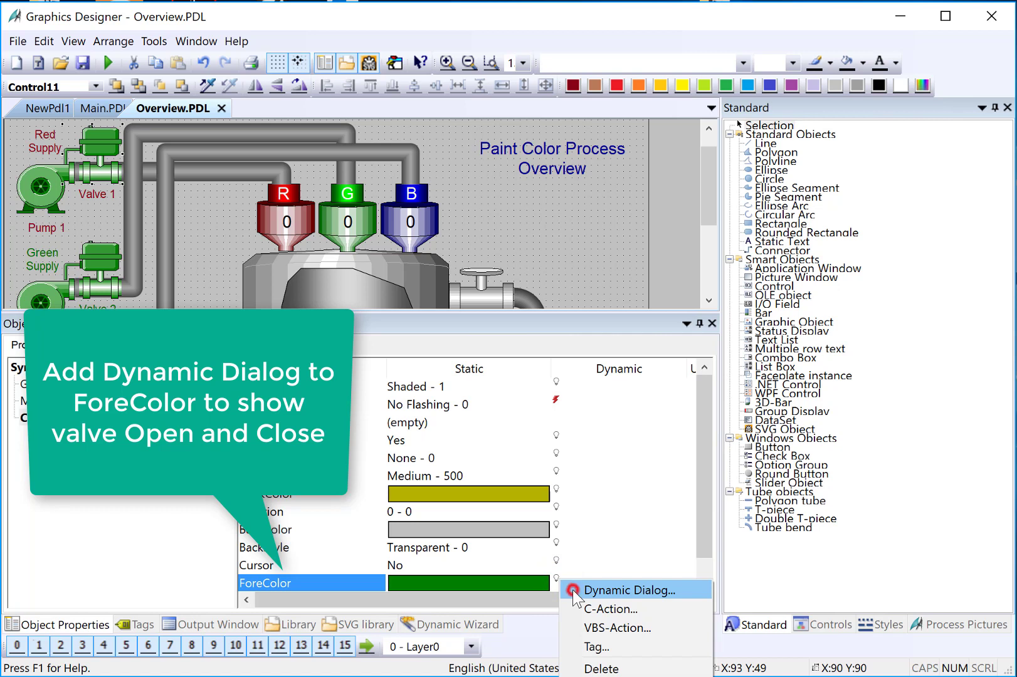
pyautogui.click(574, 591)
pyautogui.moveTo(523, 223); pyautogui.dragTo(587, 223)
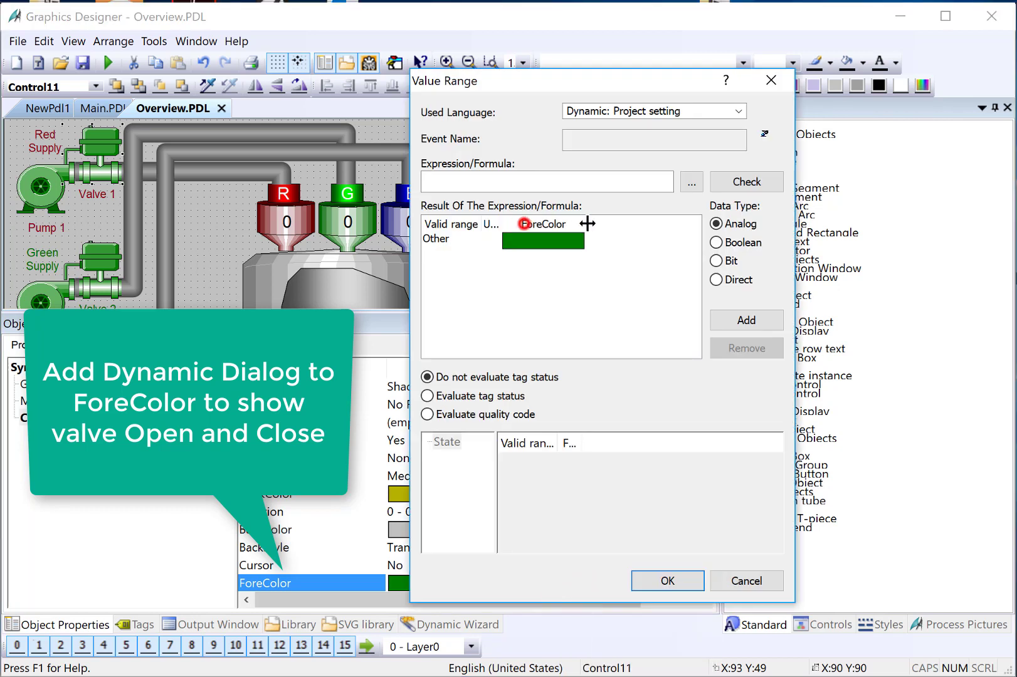
pyautogui.click(692, 184)
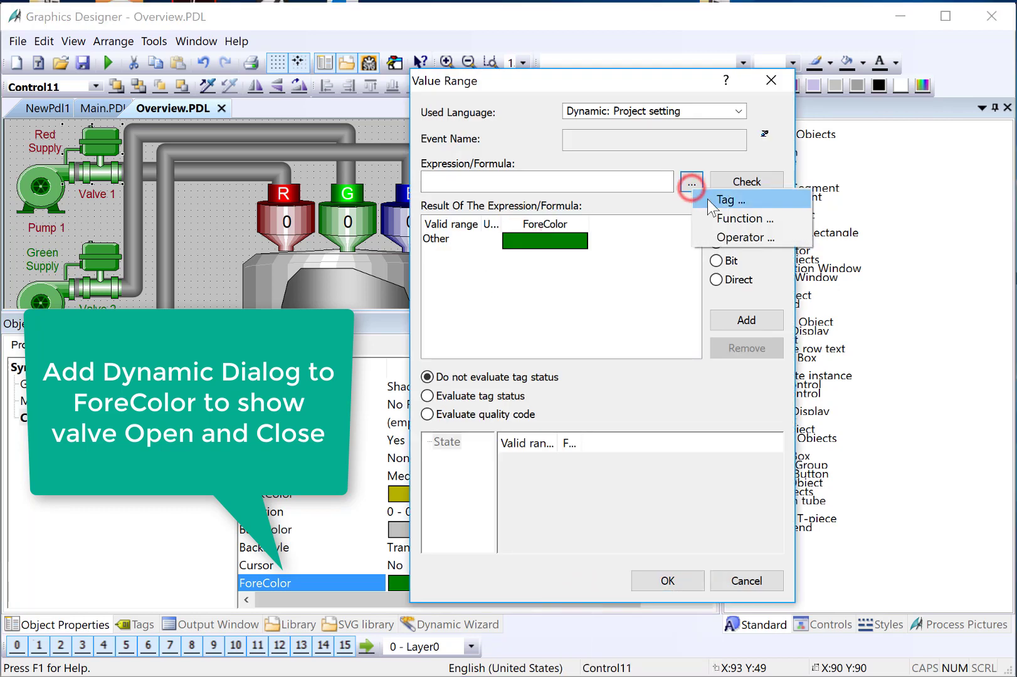
pyautogui.click(709, 199)
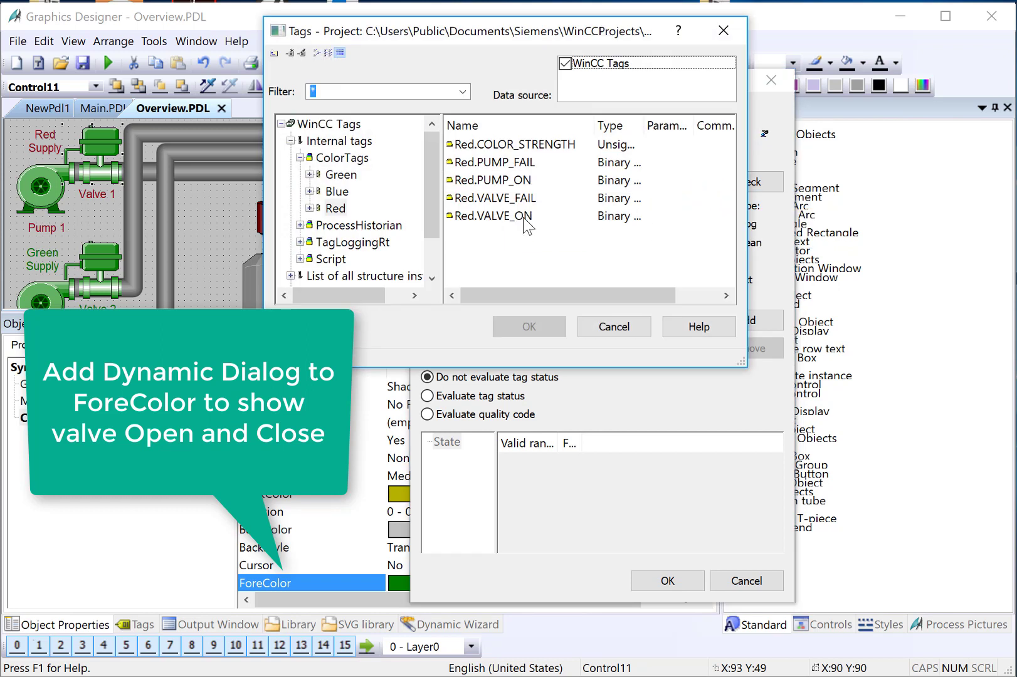
pyautogui.click(520, 216)
pyautogui.click(526, 327)
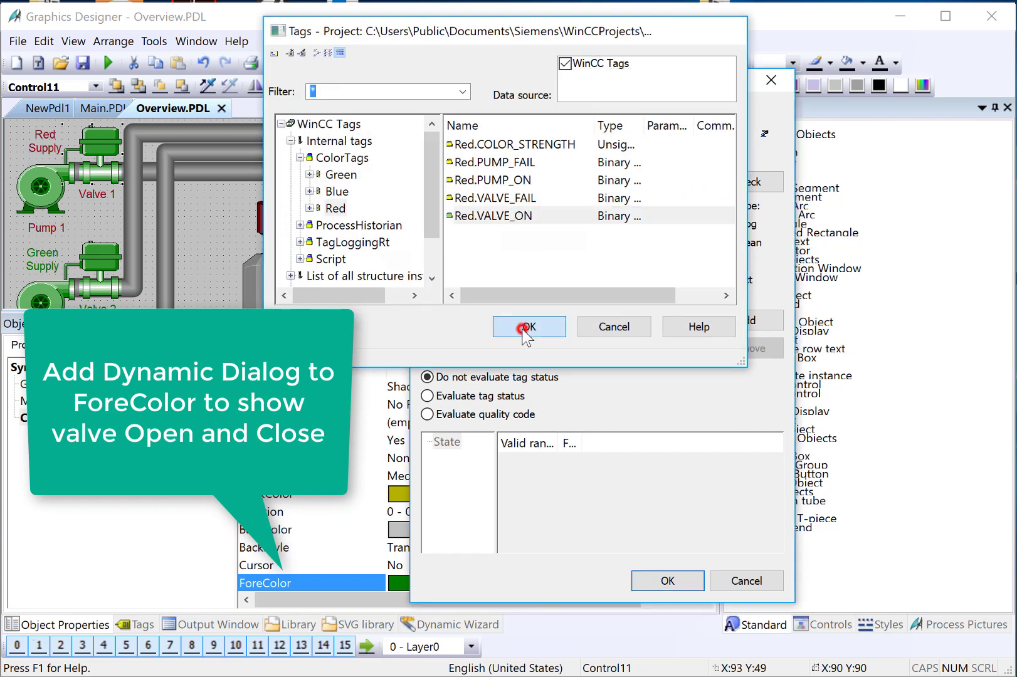
pyautogui.click(762, 249)
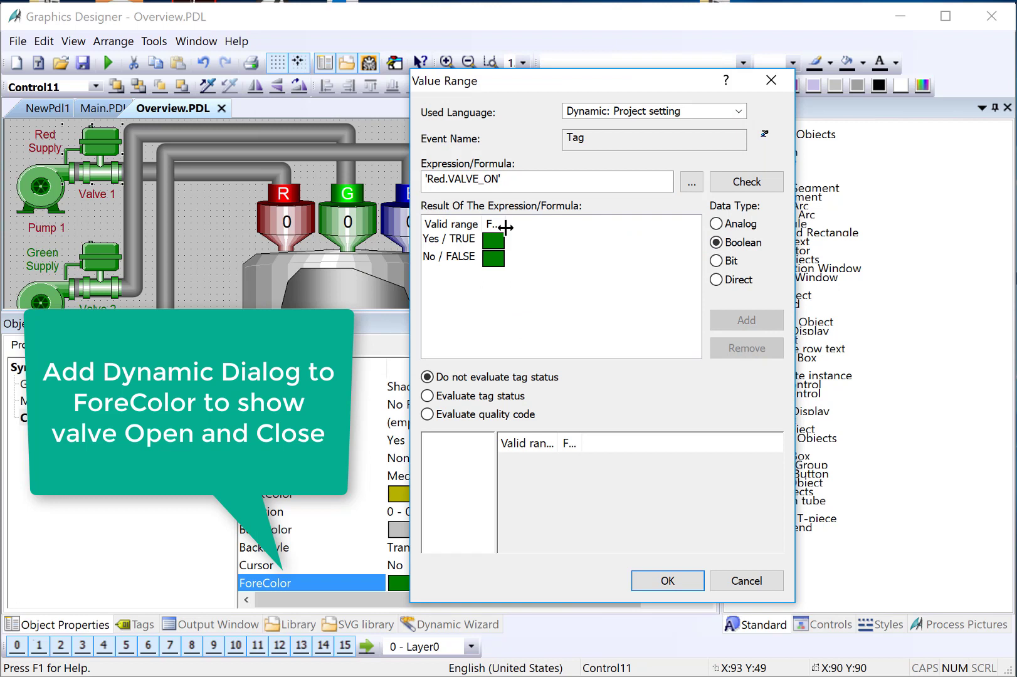
# Step: Set the TRUE case colour to dark red
pyautogui.moveTo(505, 227); pyautogui.dragTo(596, 224)
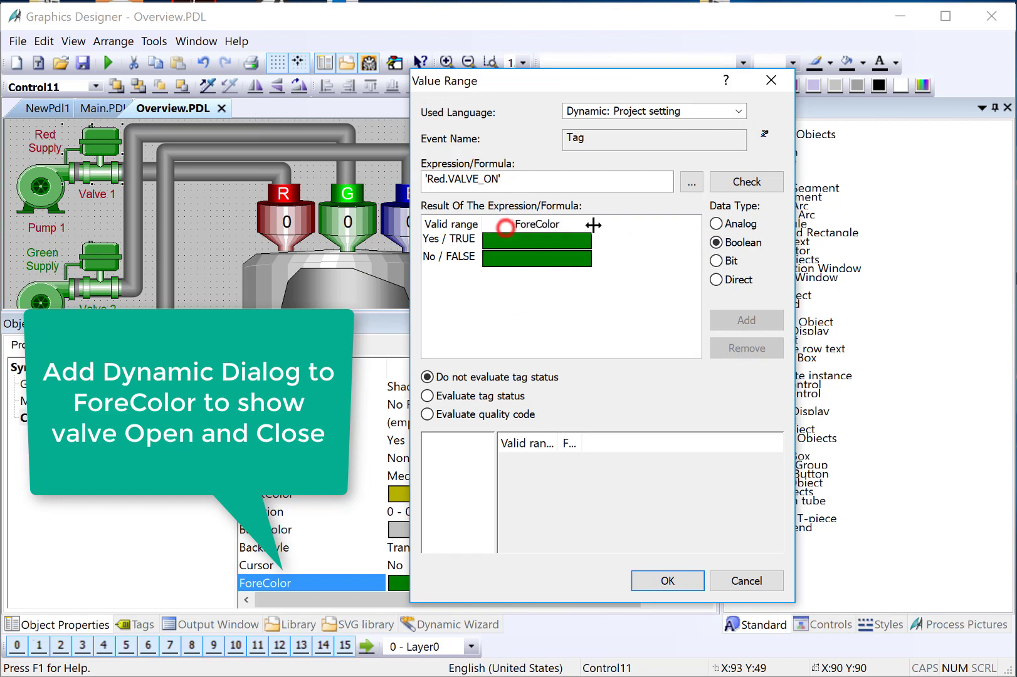
pyautogui.doubleClick(561, 238)
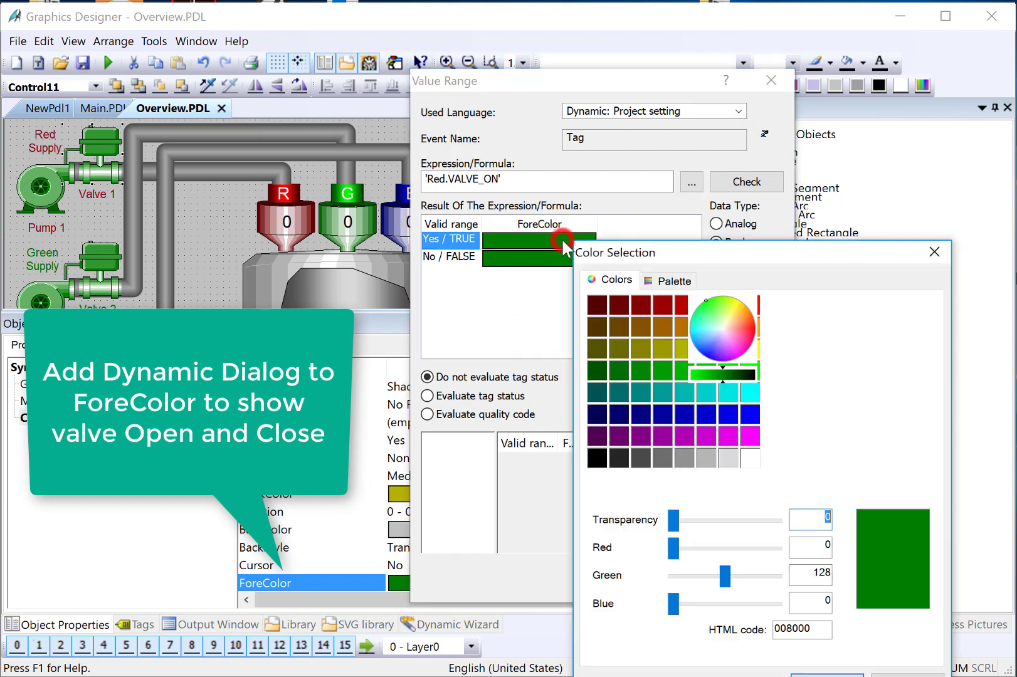
pyautogui.click(642, 311)
pyautogui.click(827, 674)
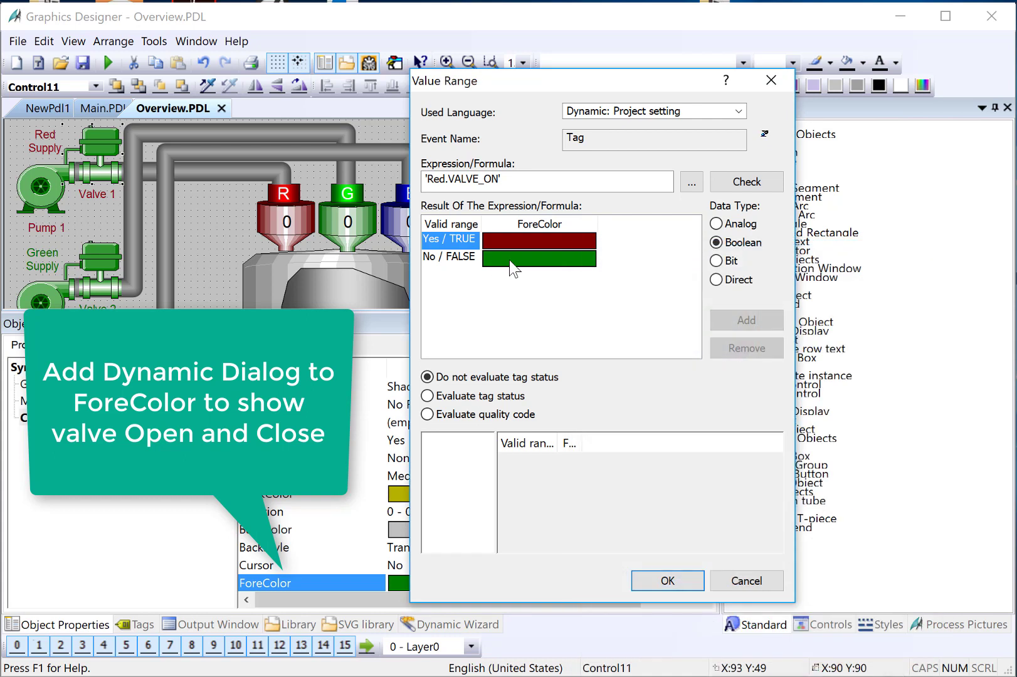
# Step: Apply Valve 1's ForeColor dynamic, save Overview, and reload it in Runtime via Details
pyautogui.click(687, 584)
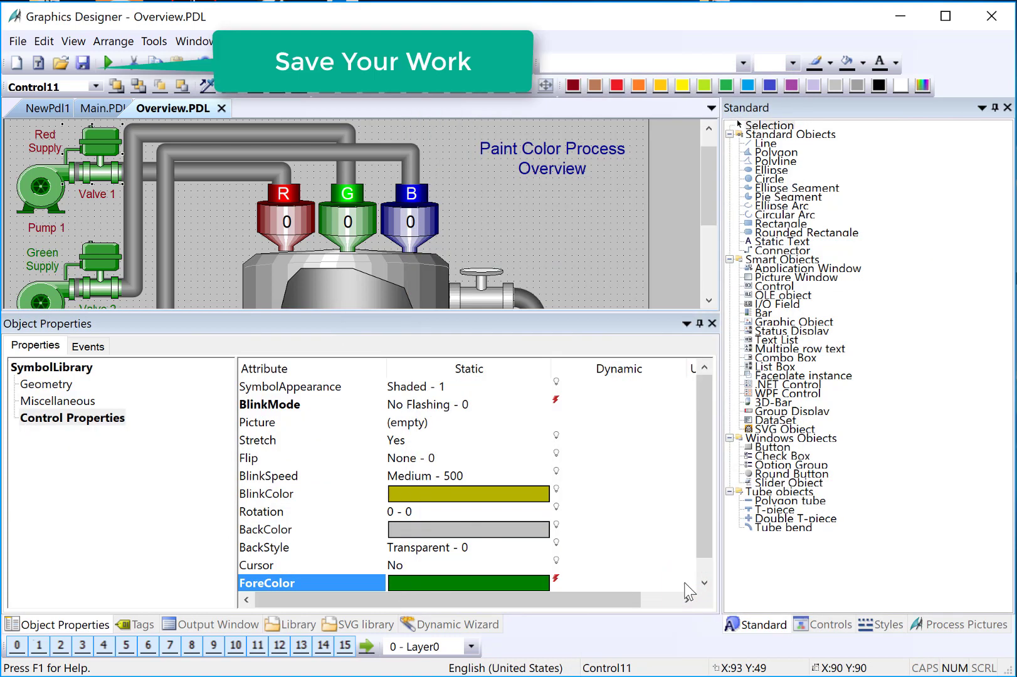
pyautogui.click(82, 63)
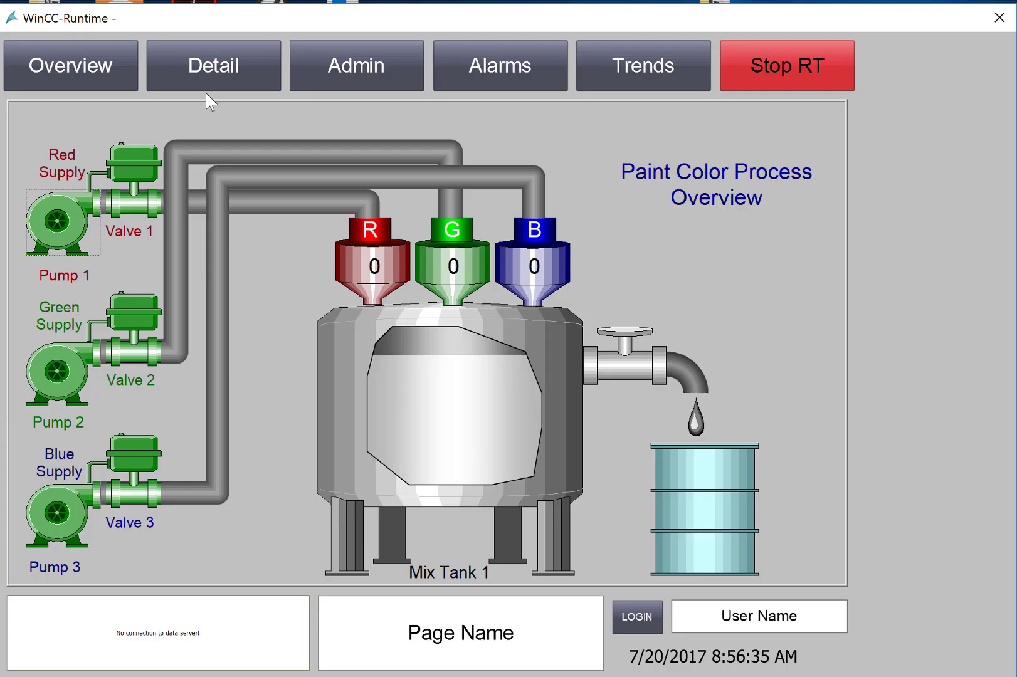
pyautogui.click(204, 63)
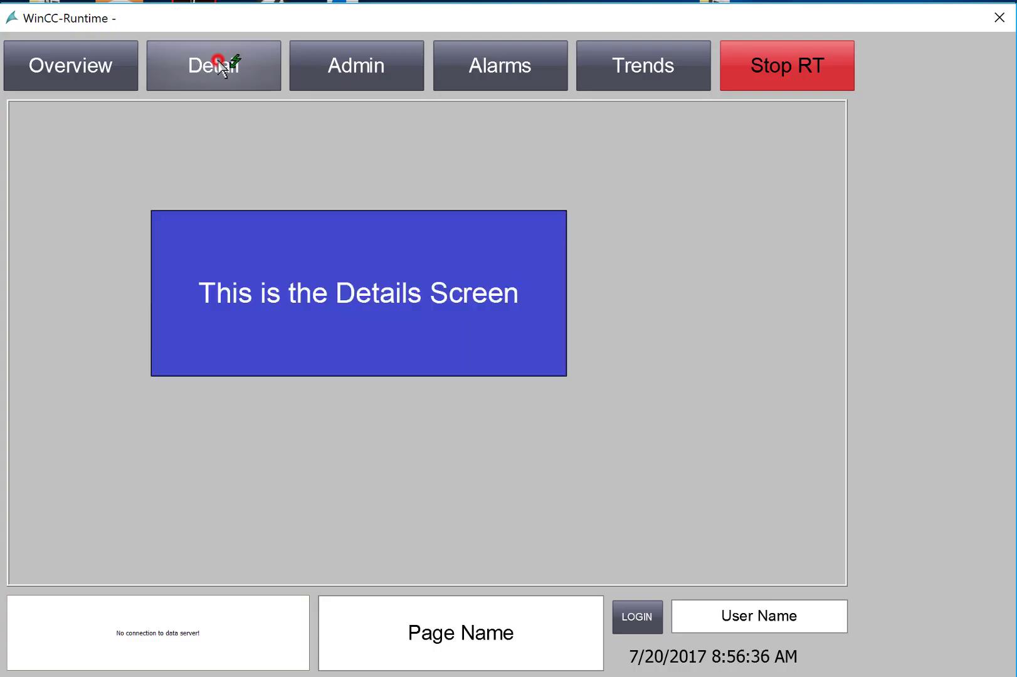
pyautogui.click(86, 56)
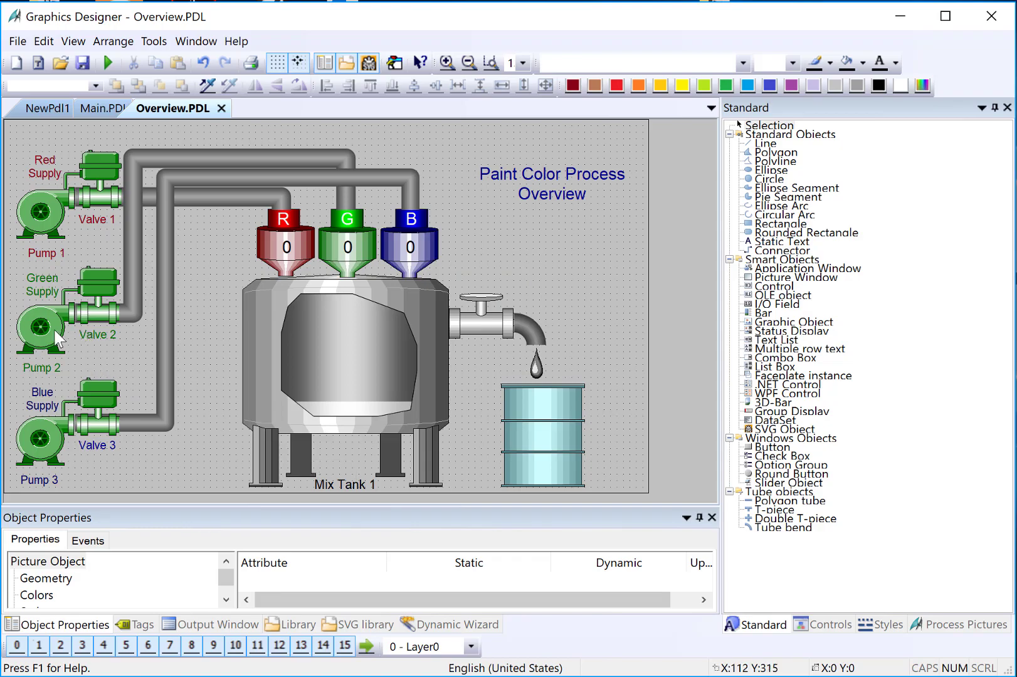
# Step: Delete the old Pump 2, Pump 3, Valve 2 and Valve 3 symbols
pyautogui.click(46, 328)
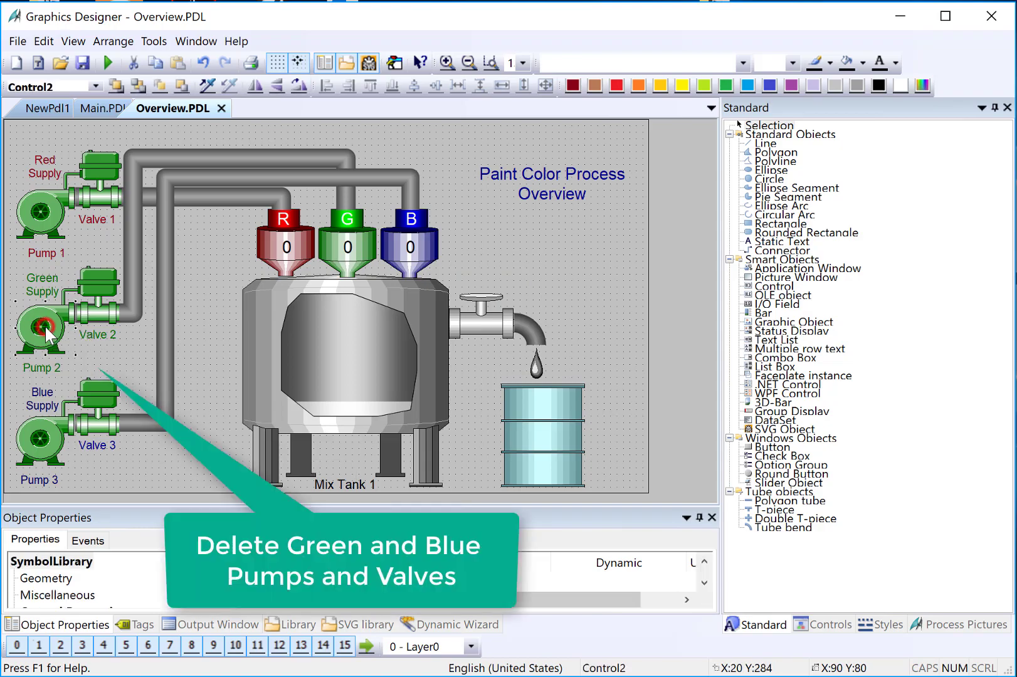
pyautogui.click(92, 280)
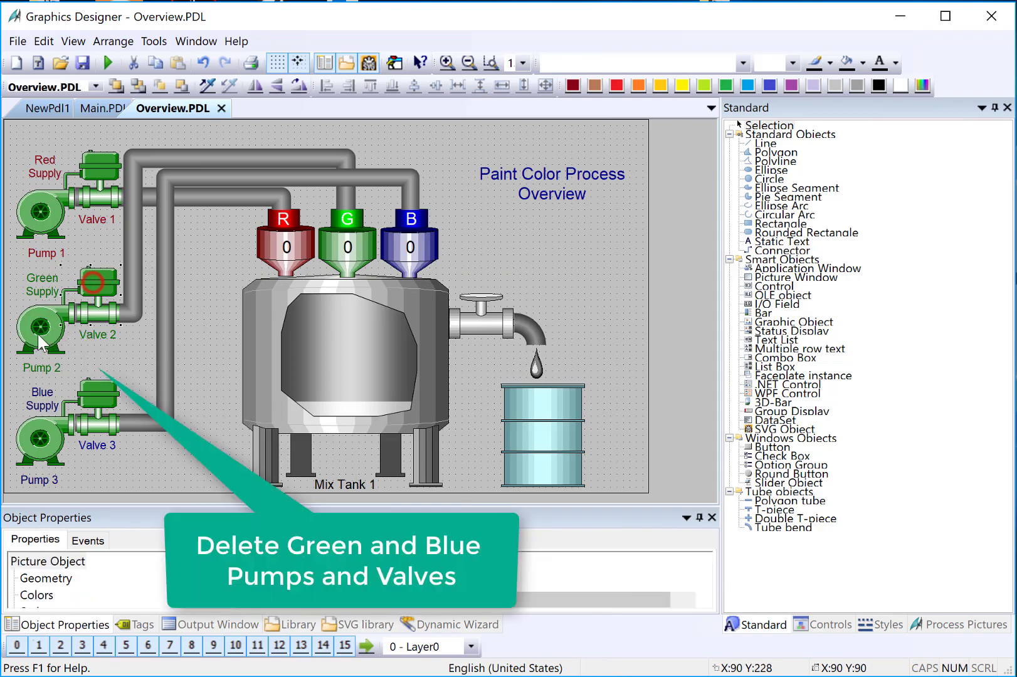
pyautogui.press('Delete')
pyautogui.click(37, 334)
pyautogui.press('Delete')
pyautogui.click(40, 444)
pyautogui.press('Delete')
pyautogui.click(87, 396)
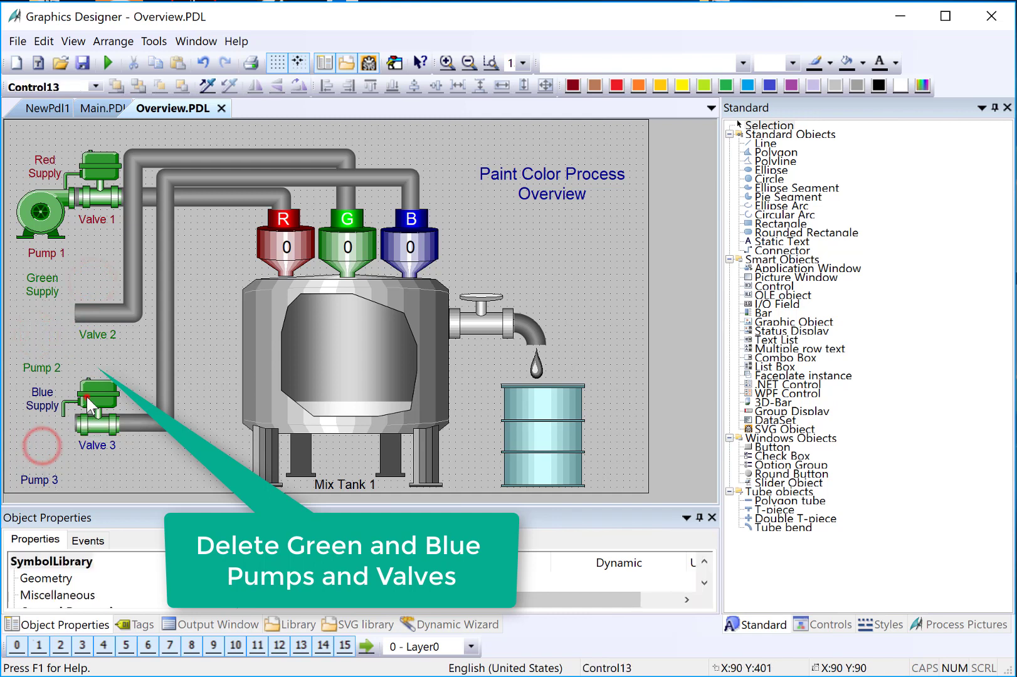
pyautogui.press('Delete')
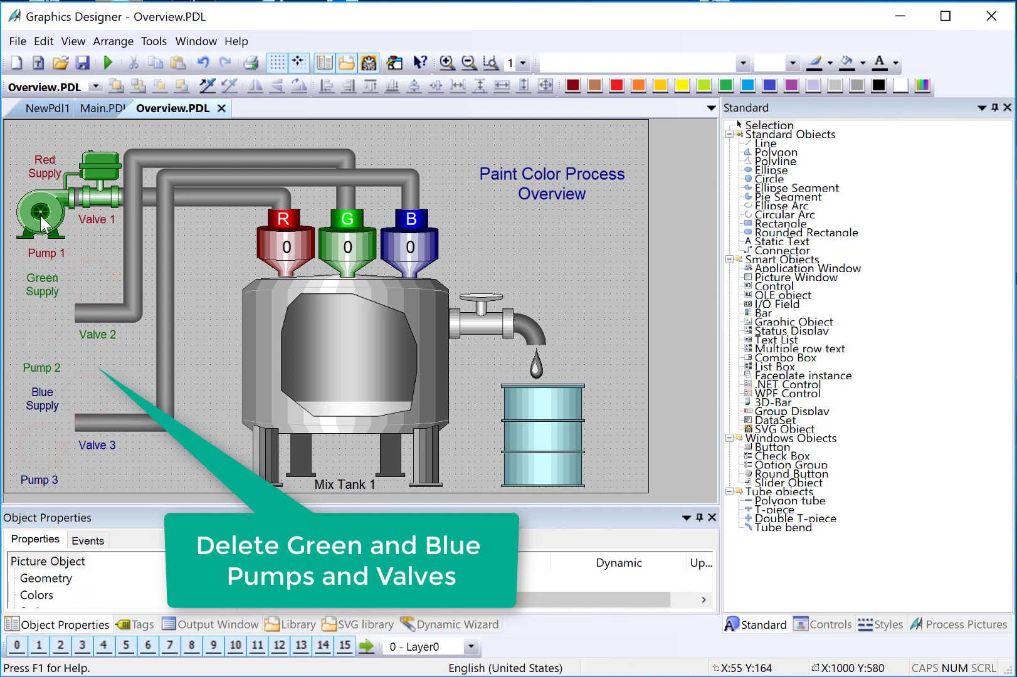
# Step: Duplicate the red Pump 1 and Valve 1 twice, placing copies at Green and Blue Supply
pyautogui.click(40, 213)
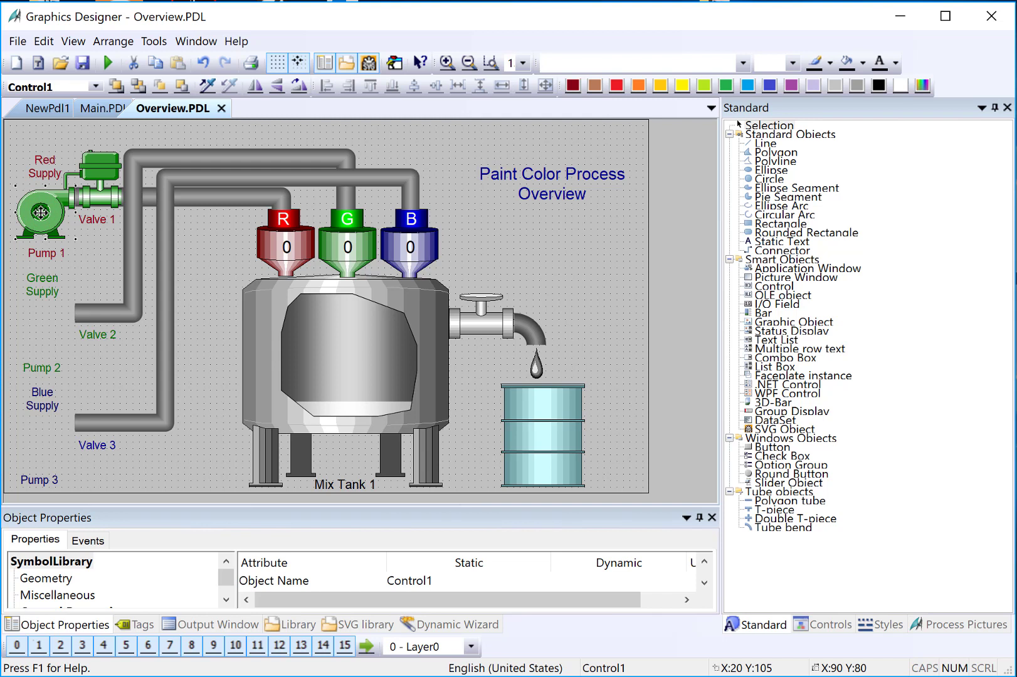
pyautogui.keyDown('shift'); pyautogui.click(97, 194); pyautogui.keyUp('shift')
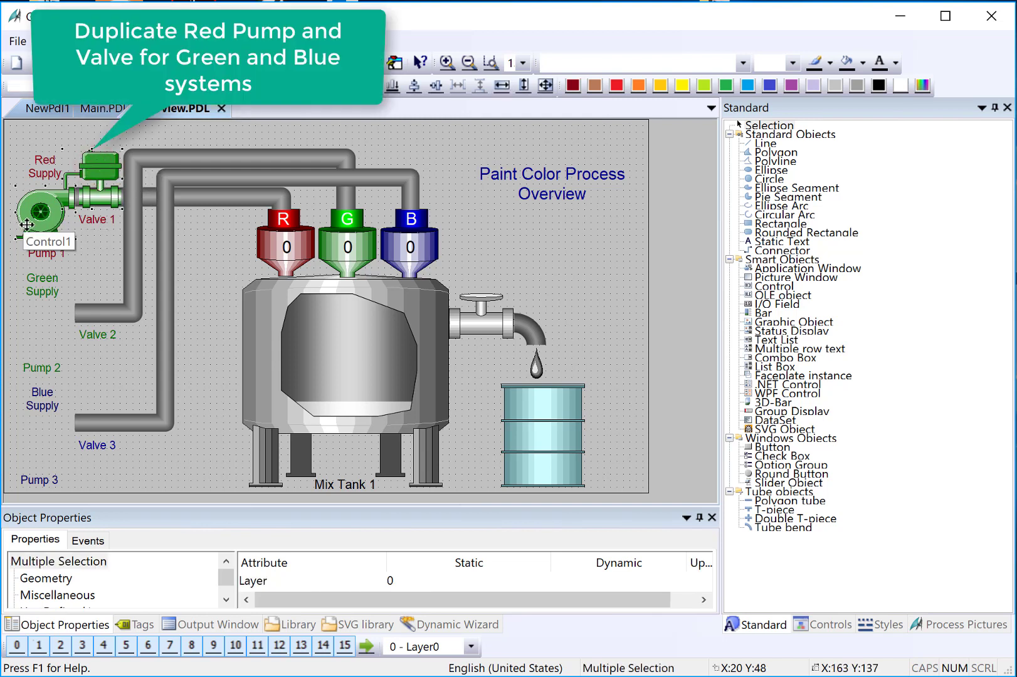
pyautogui.rightClick(46, 207)
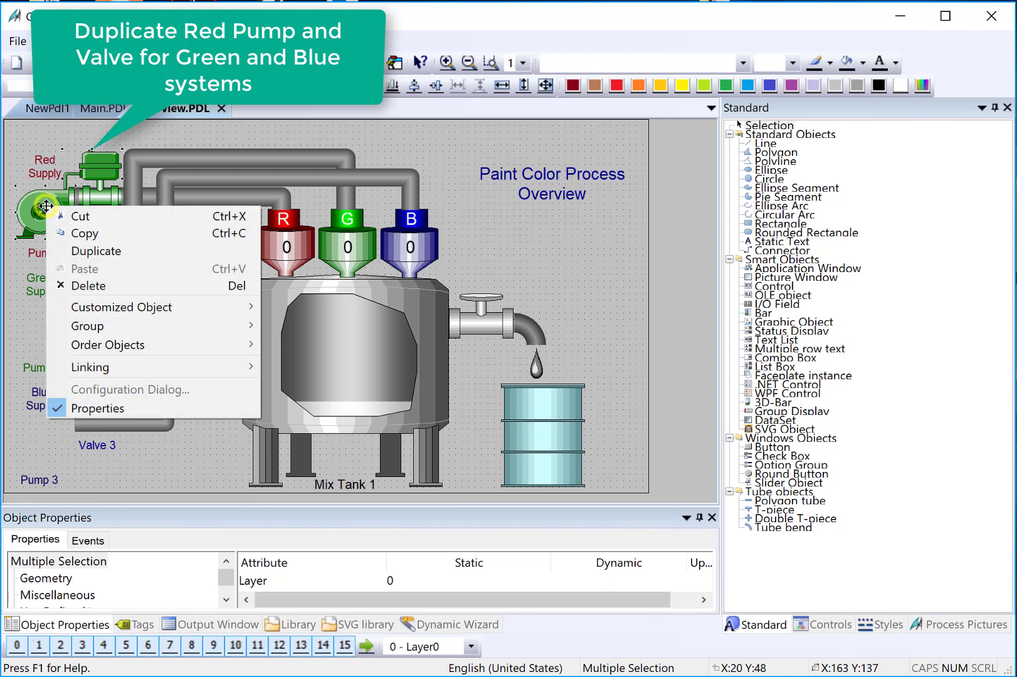
pyautogui.click(80, 251)
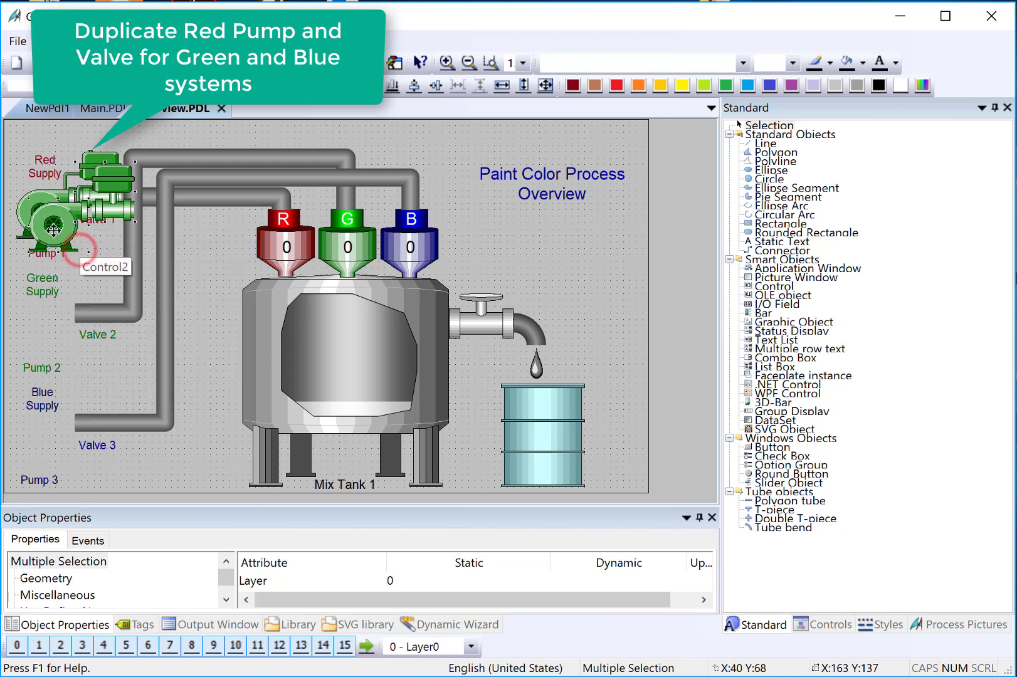
pyautogui.moveTo(57, 227); pyautogui.dragTo(44, 448)
pyautogui.rightClick(37, 332)
pyautogui.click(81, 376)
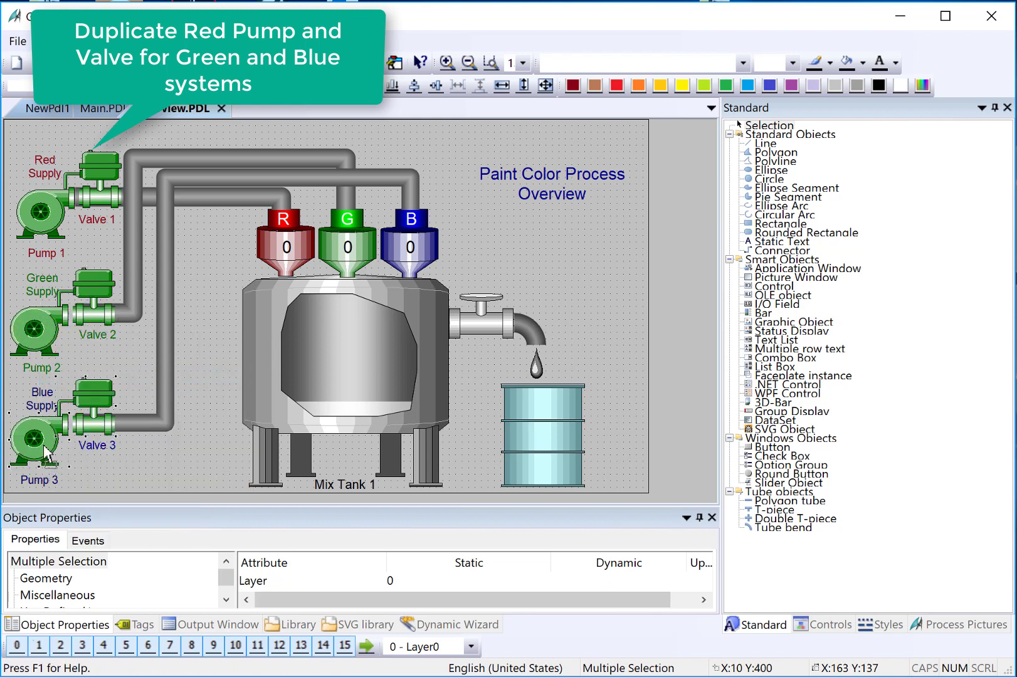
pyautogui.press('Escape')
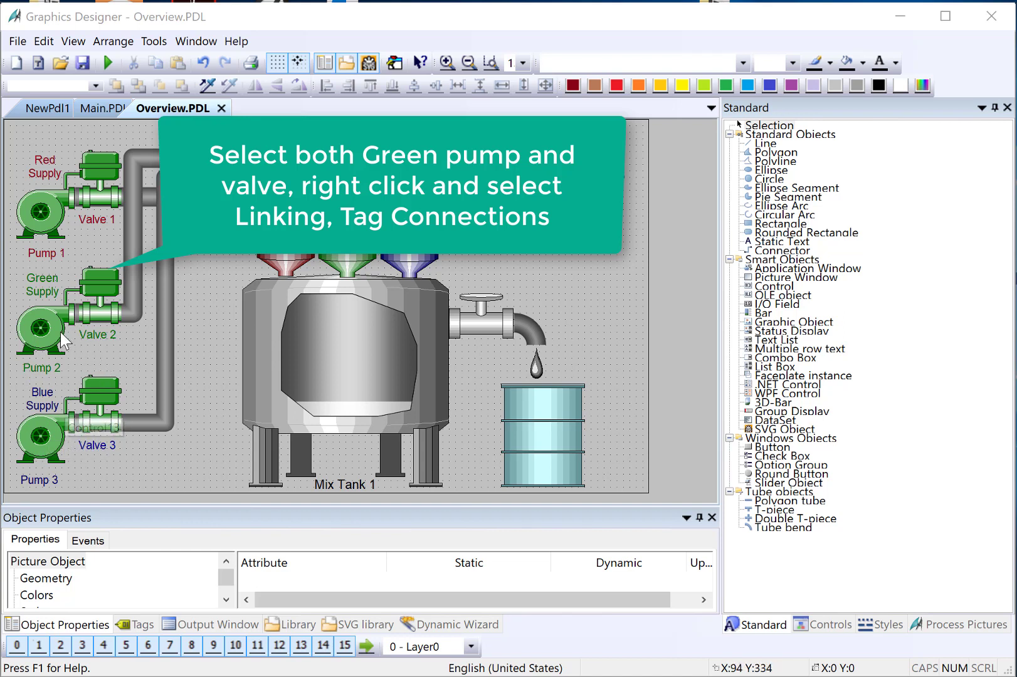
# Step: Open tag connections for the Green Supply pump and valve and inspect Red.PUMP_FAIL usage
pyautogui.click(112, 276)
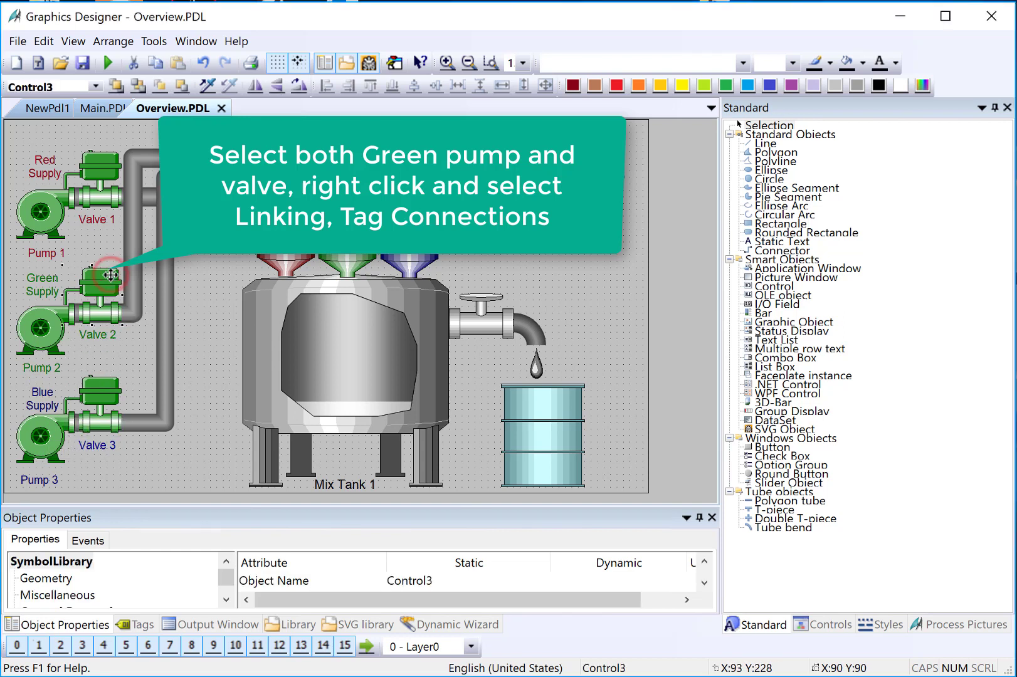
pyautogui.keyDown('shift'); pyautogui.click(70, 330); pyautogui.keyUp('shift')
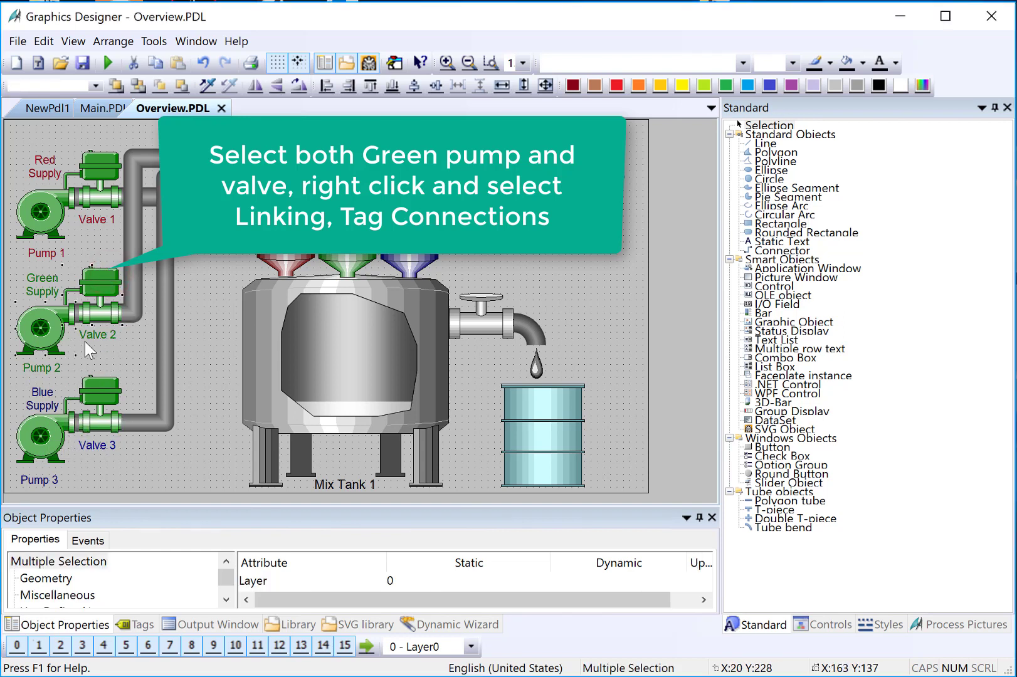
pyautogui.rightClick(114, 314)
pyautogui.moveTo(206, 478)
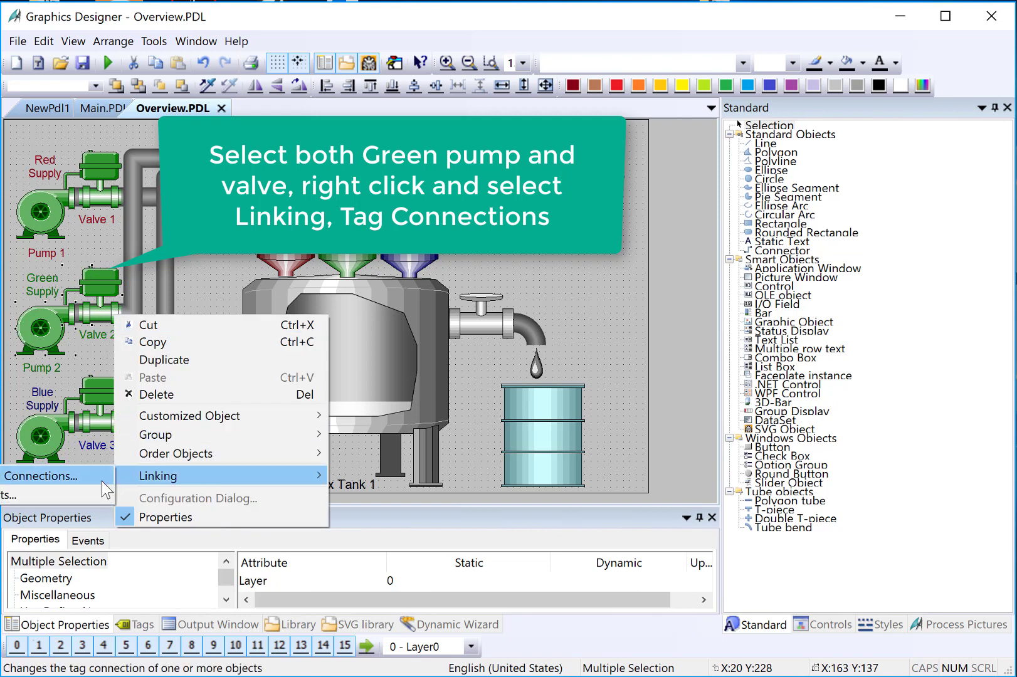
pyautogui.click(59, 480)
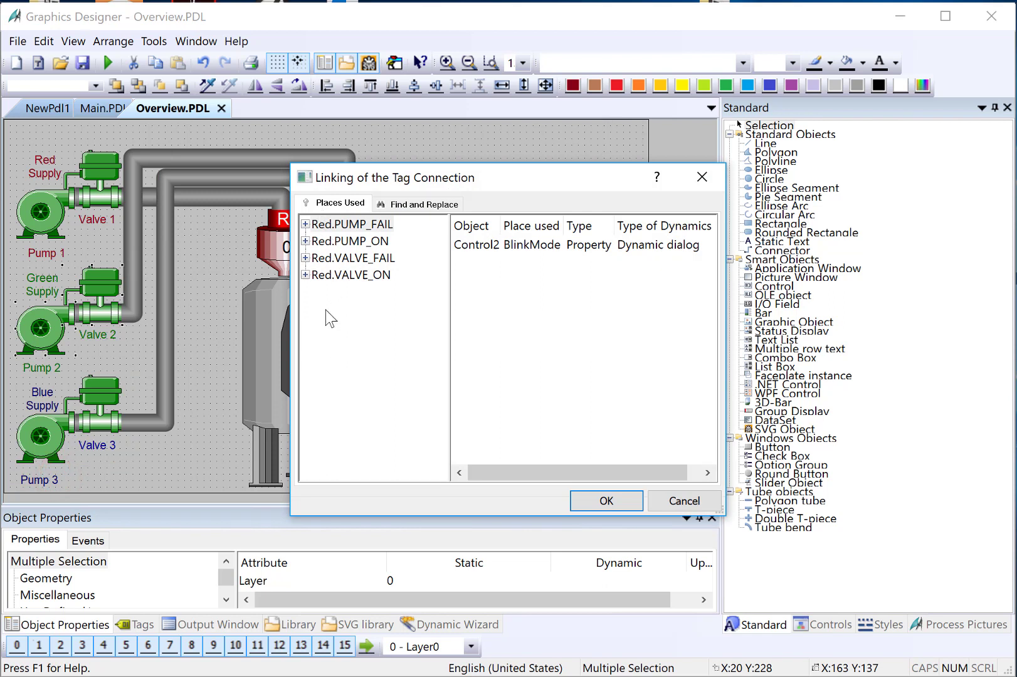
pyautogui.click(305, 224)
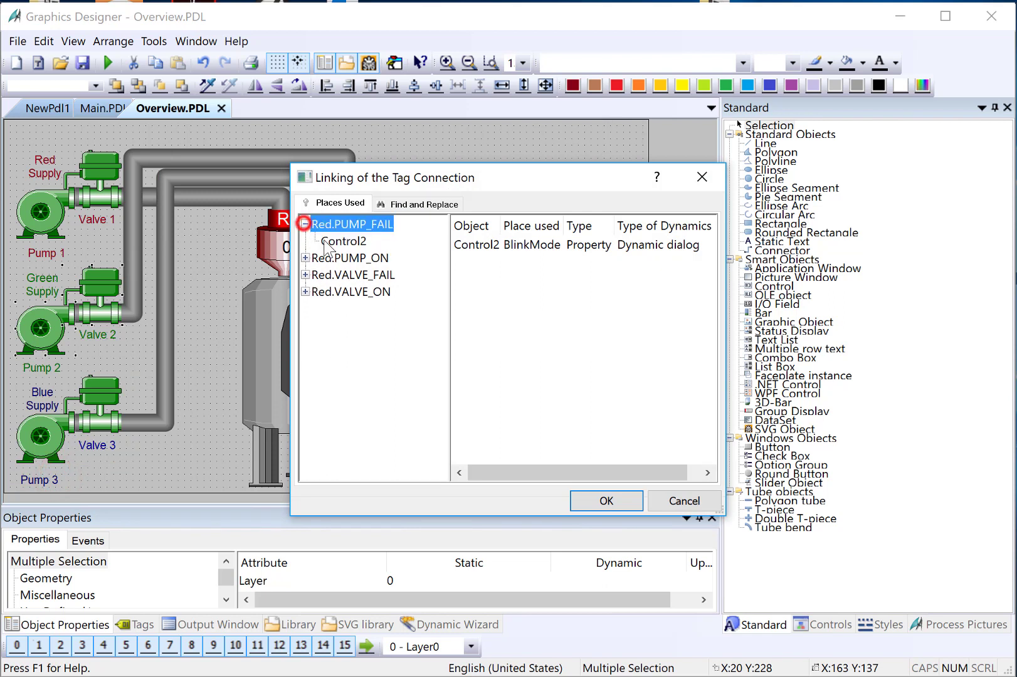
pyautogui.click(342, 241)
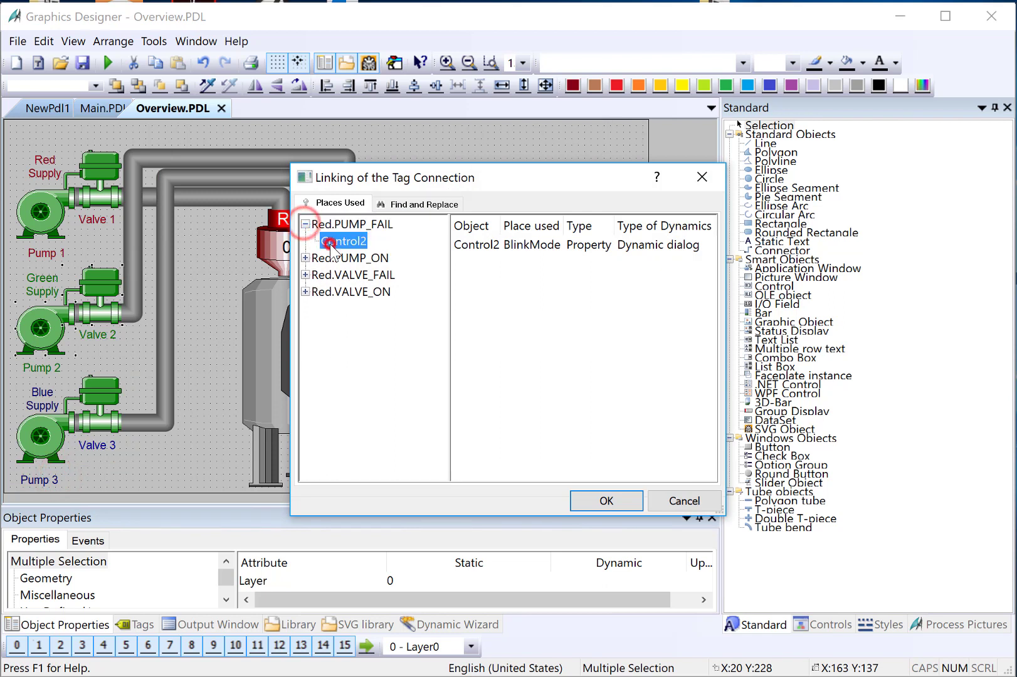
# Step: Find and replace Red with Green in all four linked pump and valve tags
pyautogui.click(412, 202)
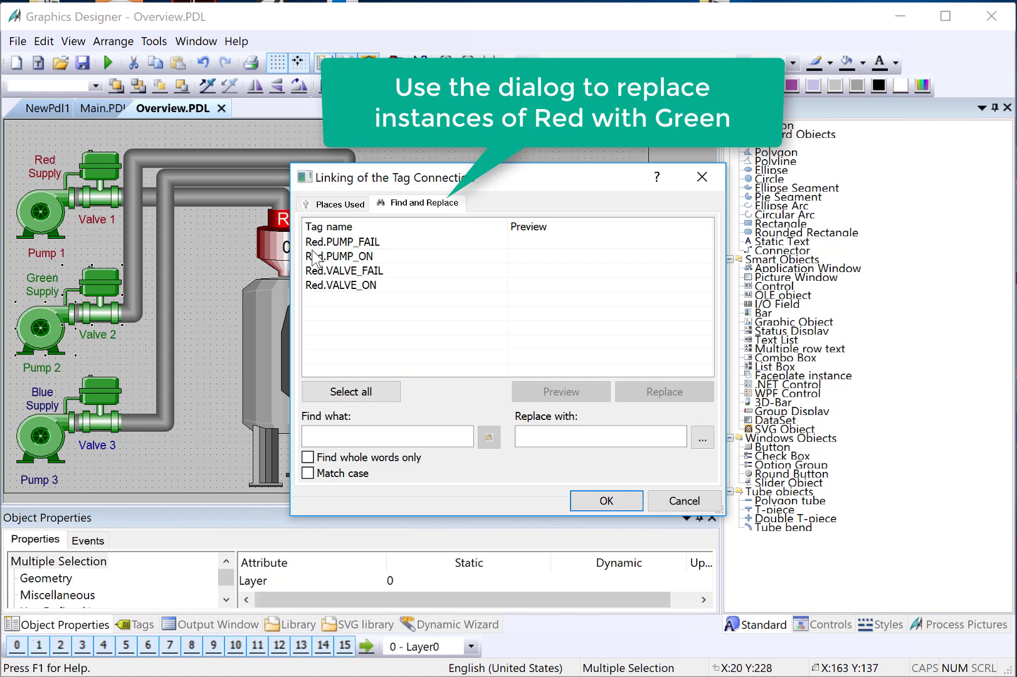
pyautogui.click(343, 435)
pyautogui.write('Red')
pyautogui.click(536, 439)
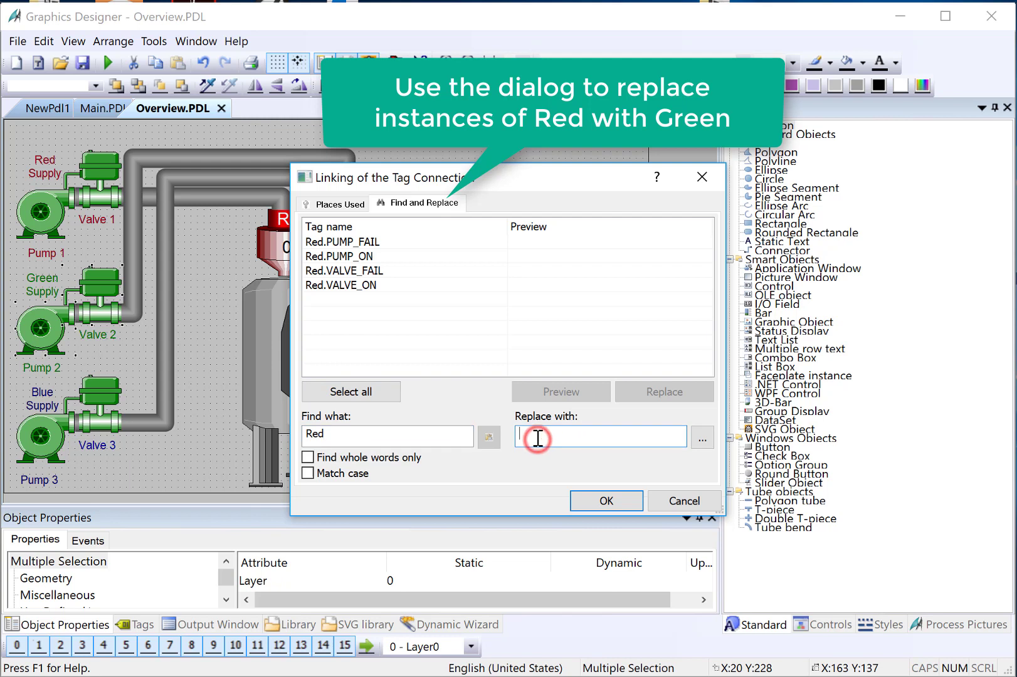
pyautogui.write('Green')
pyautogui.click(328, 390)
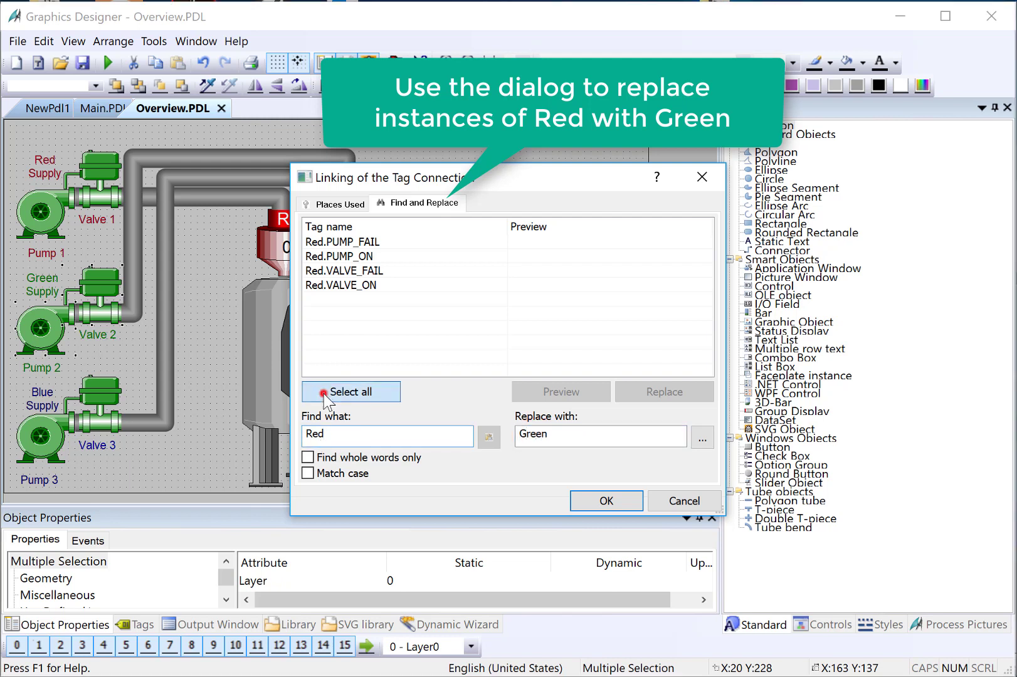
pyautogui.doubleClick(315, 434)
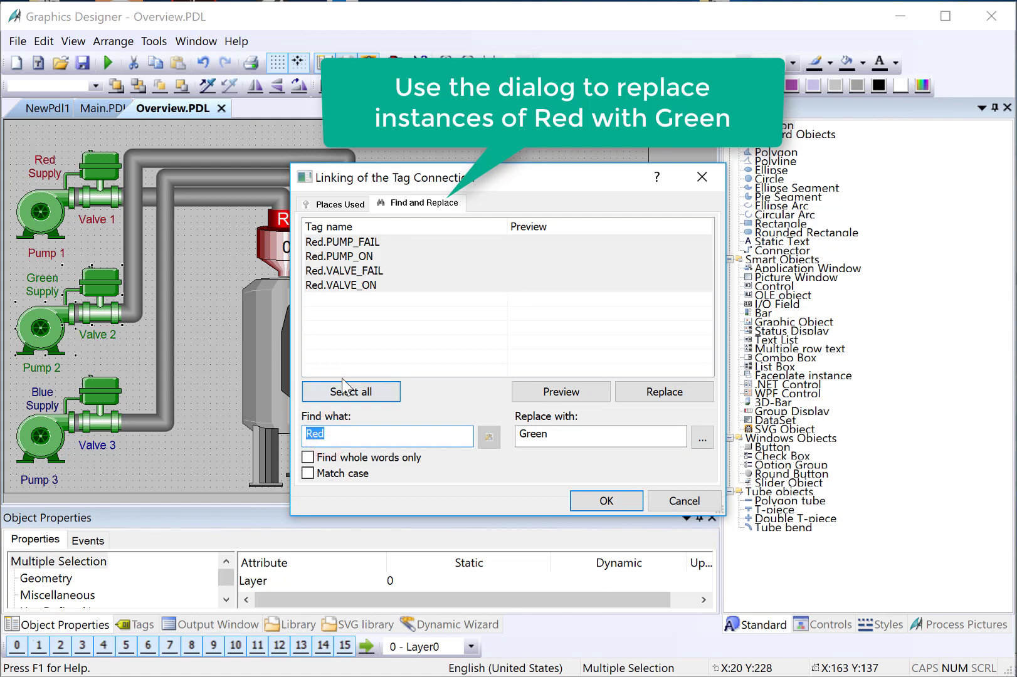
pyautogui.click(562, 391)
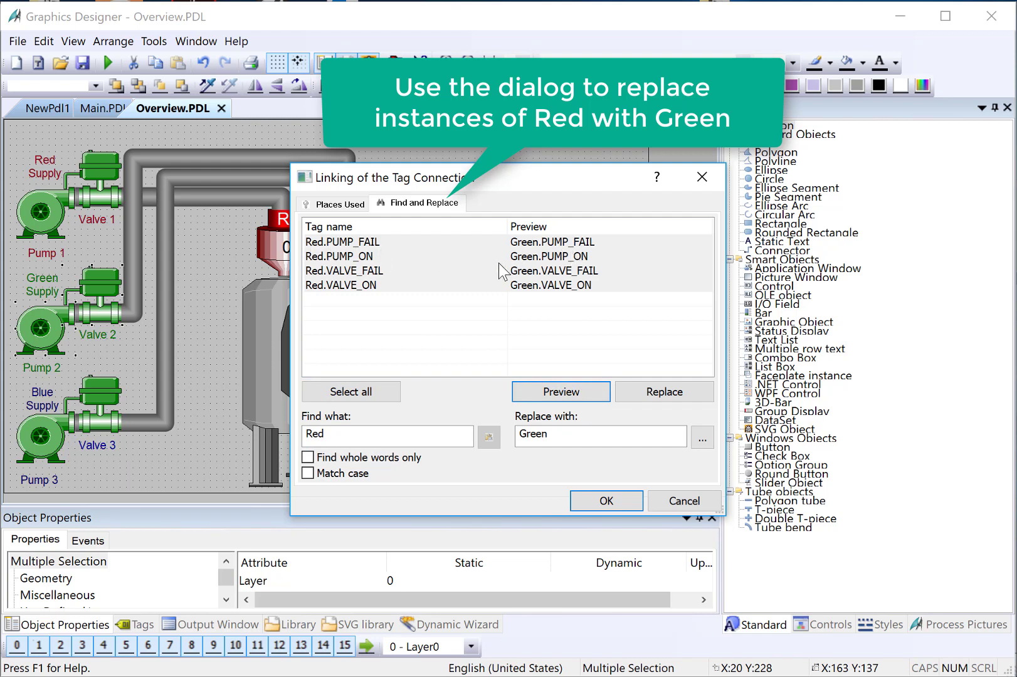
pyautogui.click(687, 391)
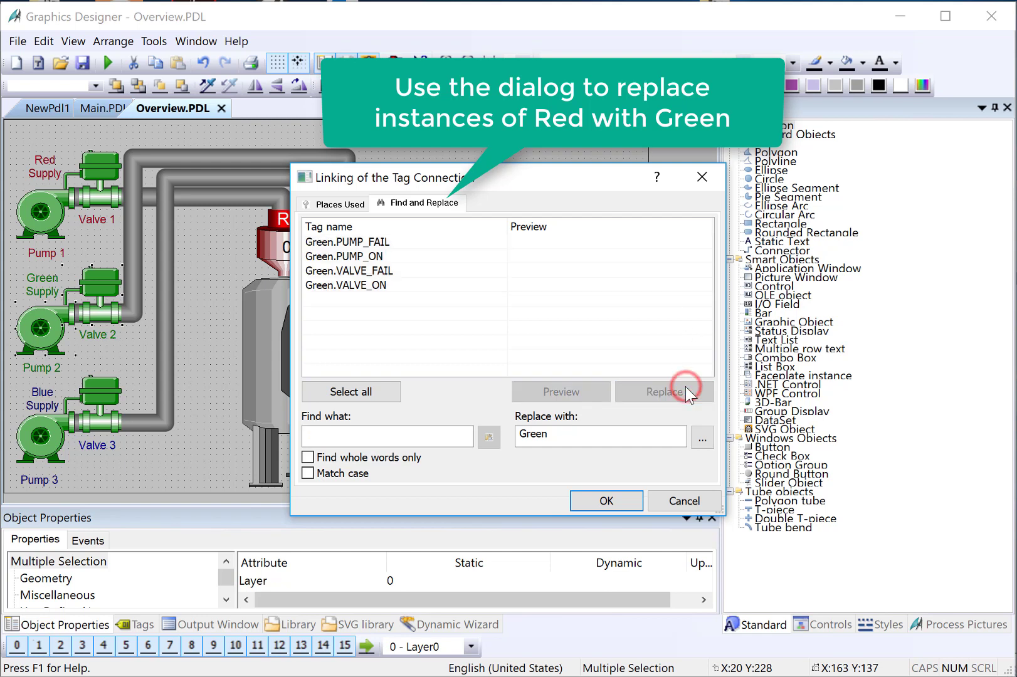
pyautogui.click(338, 204)
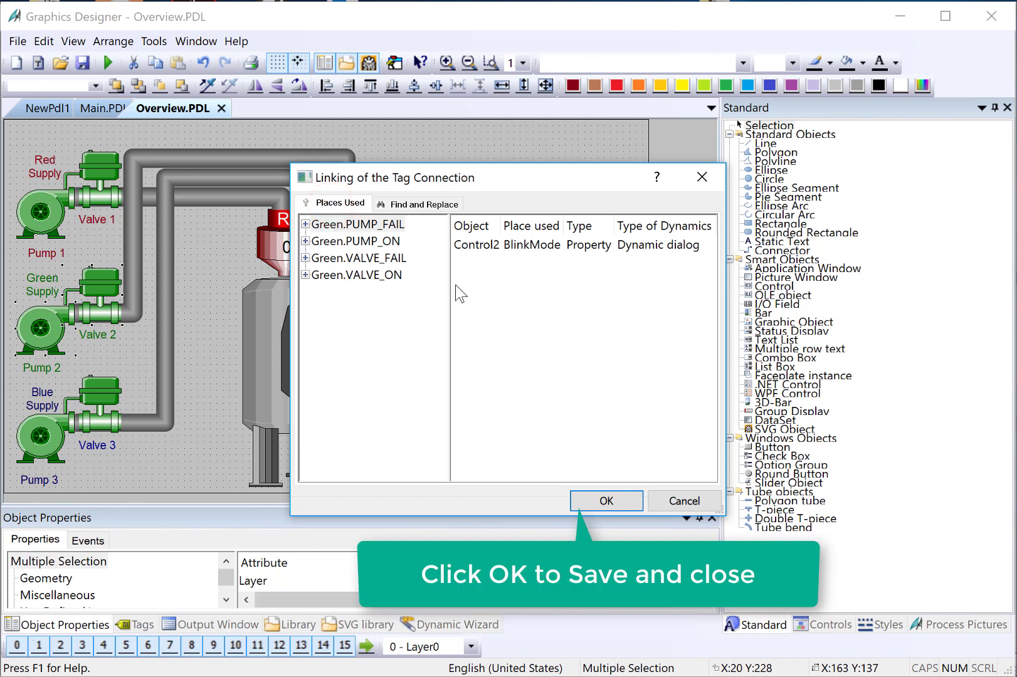
# Step: Accept the tag links and verify Pump 2's BlinkMode value range uses Green.PUMP_FAIL
pyautogui.click(594, 502)
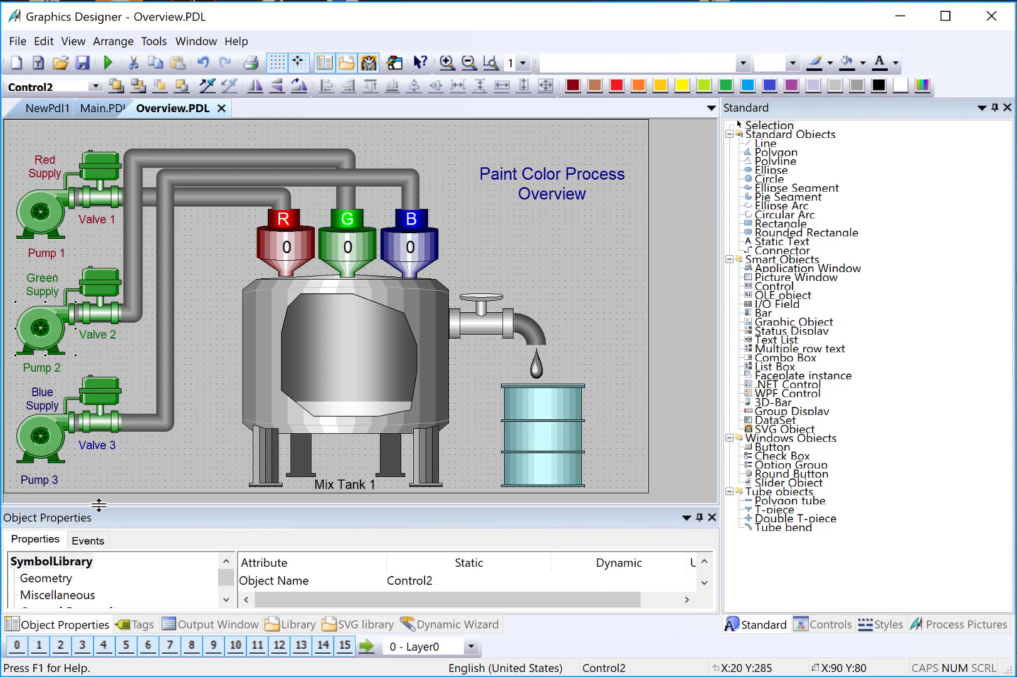
pyautogui.moveTo(98, 507); pyautogui.dragTo(99, 467)
pyautogui.click(72, 484)
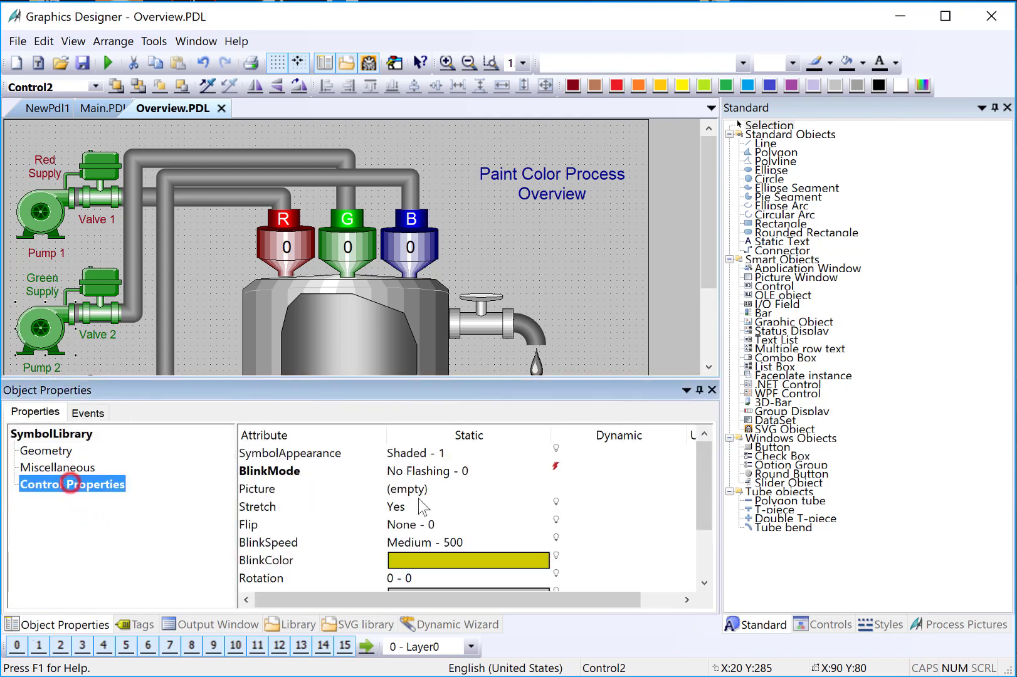
pyautogui.doubleClick(555, 470)
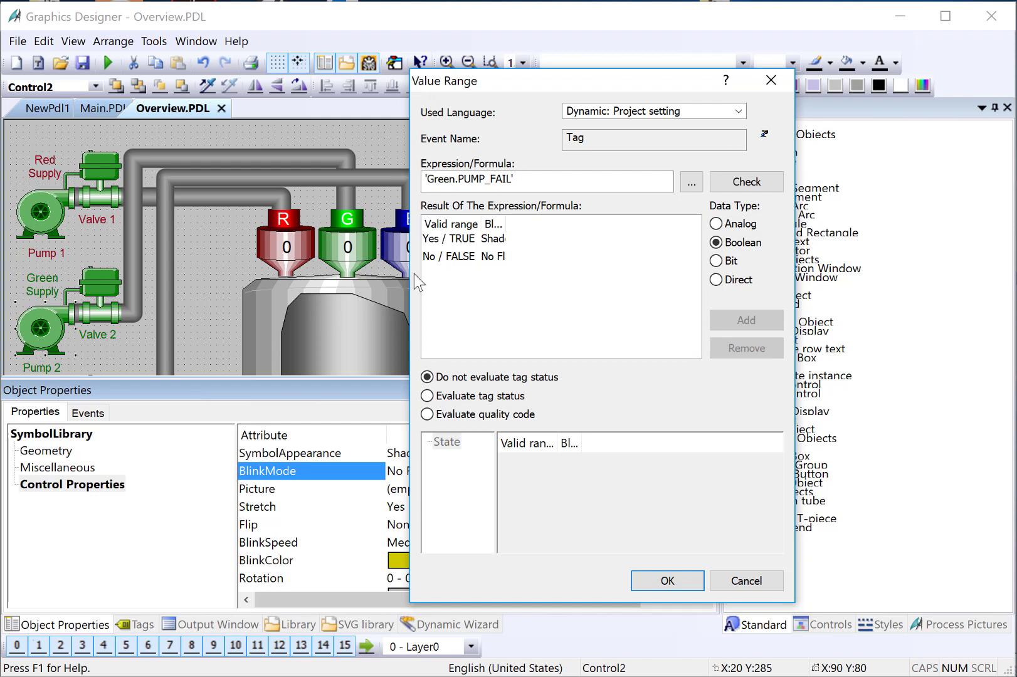
pyautogui.click(663, 581)
# Step: Open the tag connections for the Blue Supply pump and valve
pyautogui.click(51, 426)
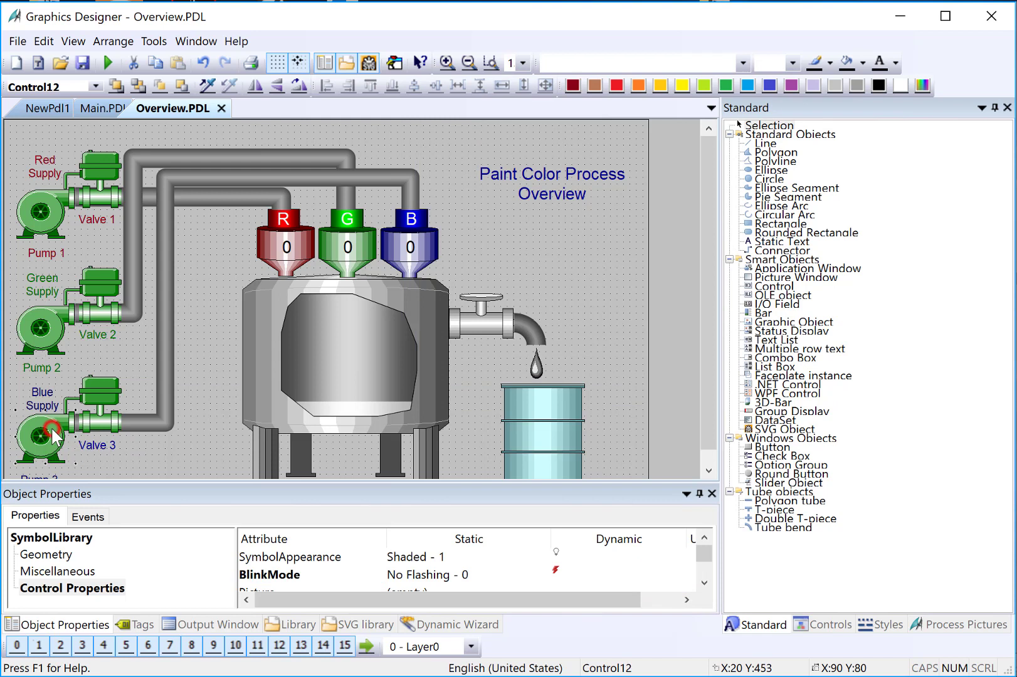
pyautogui.keyDown('shift'); pyautogui.click(105, 393); pyautogui.keyUp('shift')
pyautogui.rightClick(105, 393)
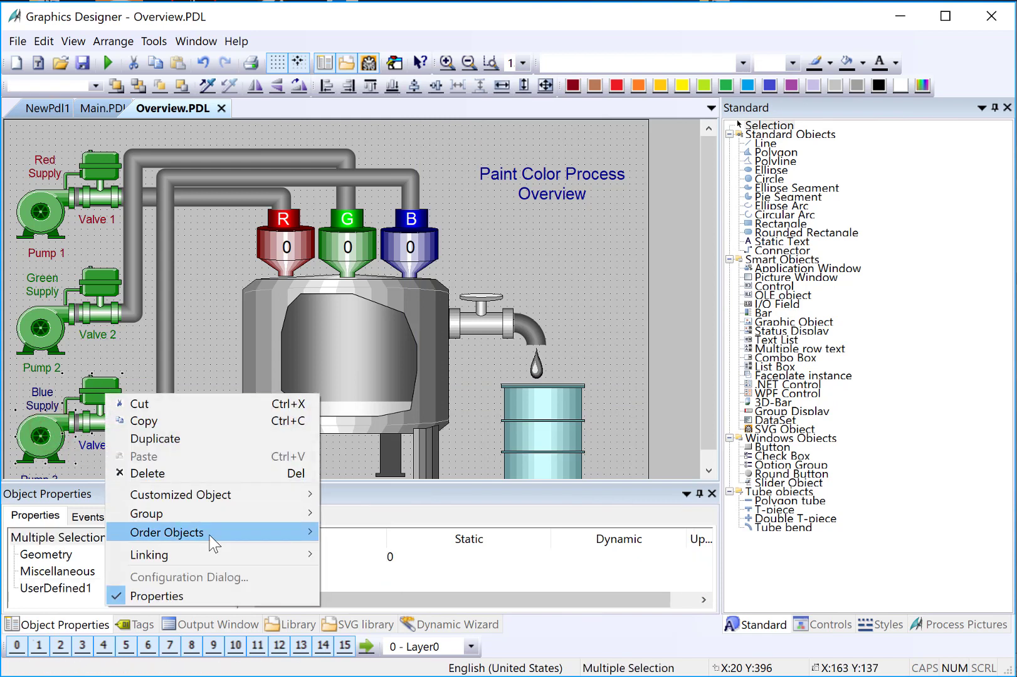
pyautogui.moveTo(209, 552)
pyautogui.click(63, 554)
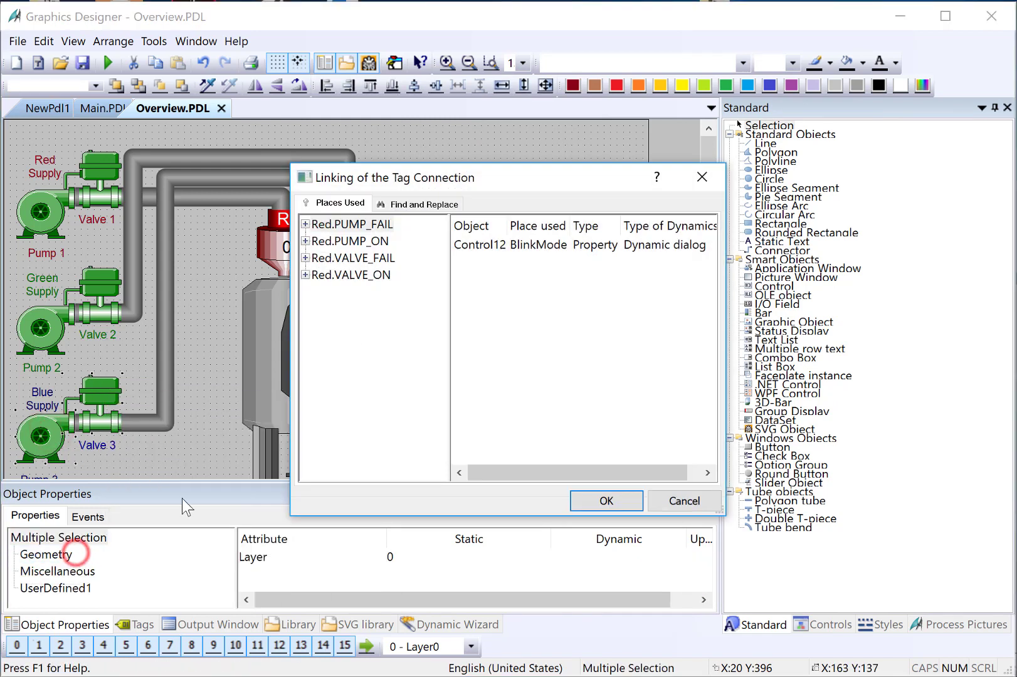
# Step: Replace Red with Blue in all four linked tags, accept, and save the picture
pyautogui.click(386, 202)
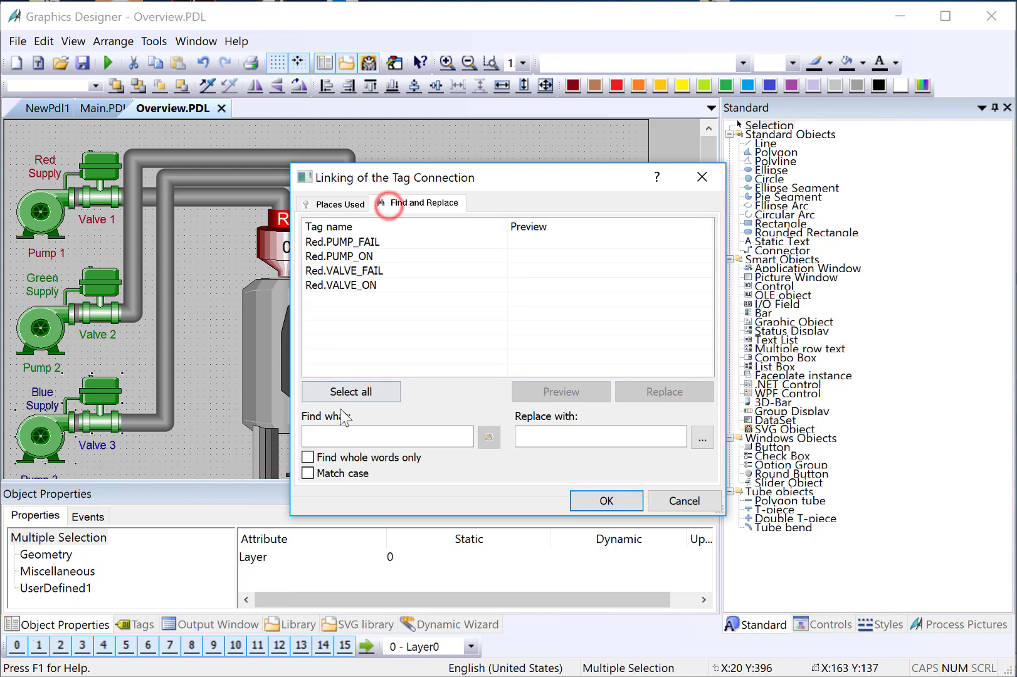
pyautogui.click(342, 435)
pyautogui.write('Red')
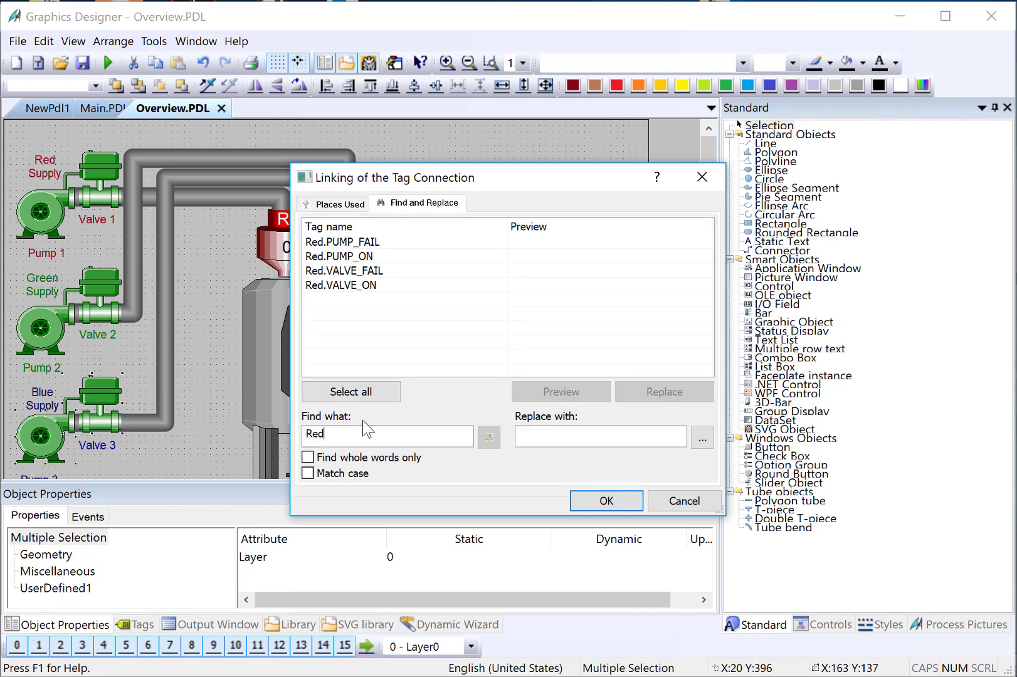
pyautogui.click(350, 392)
pyautogui.click(531, 435)
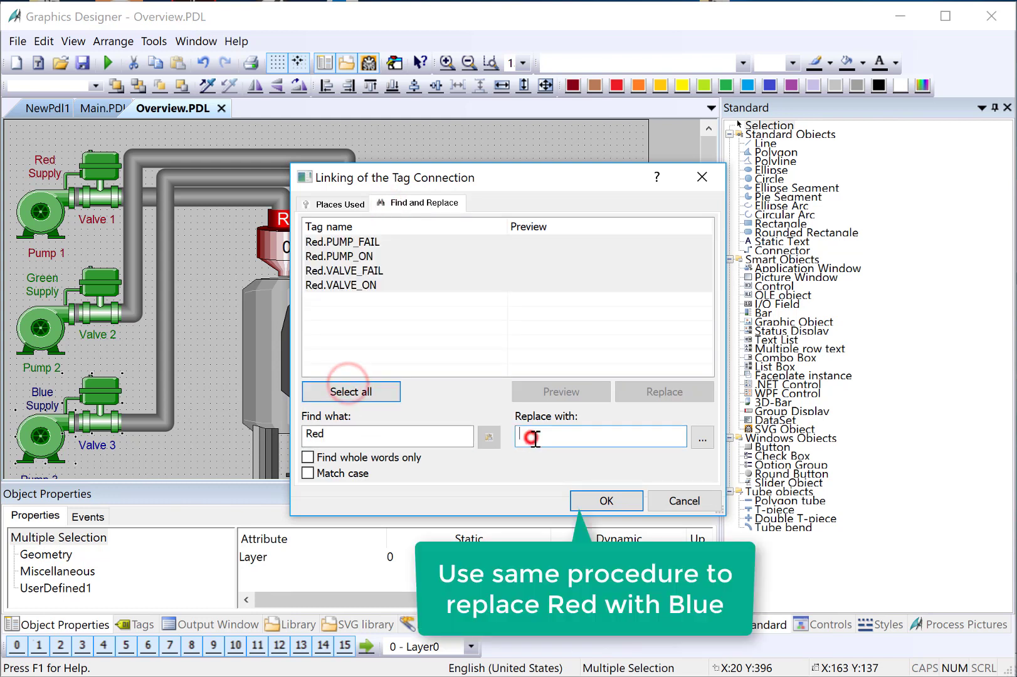
pyautogui.write('Blue')
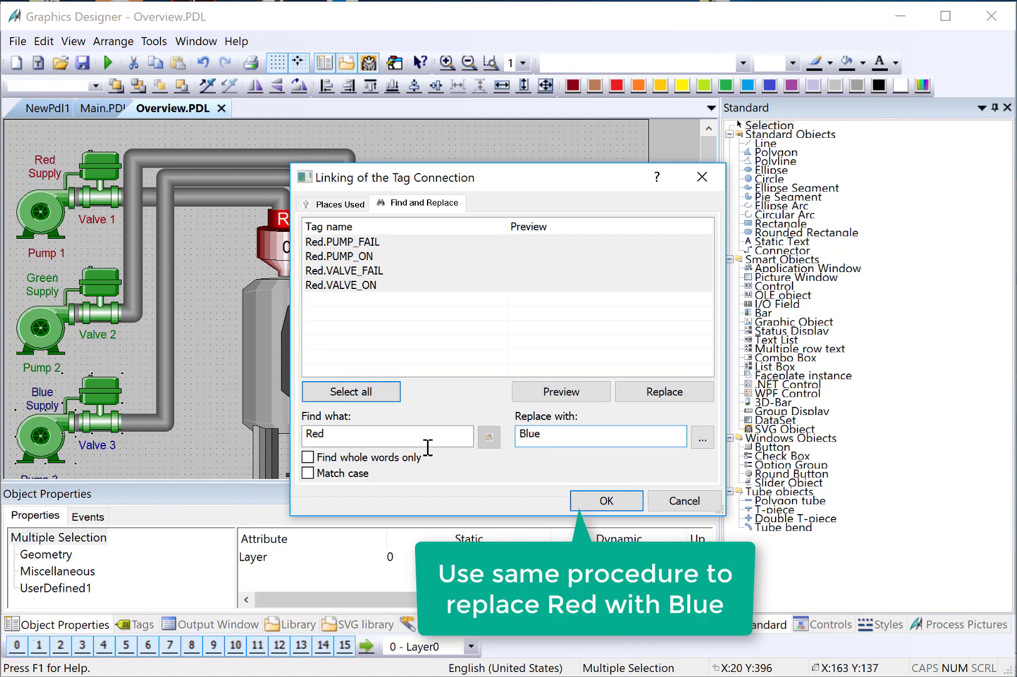
pyautogui.click(536, 391)
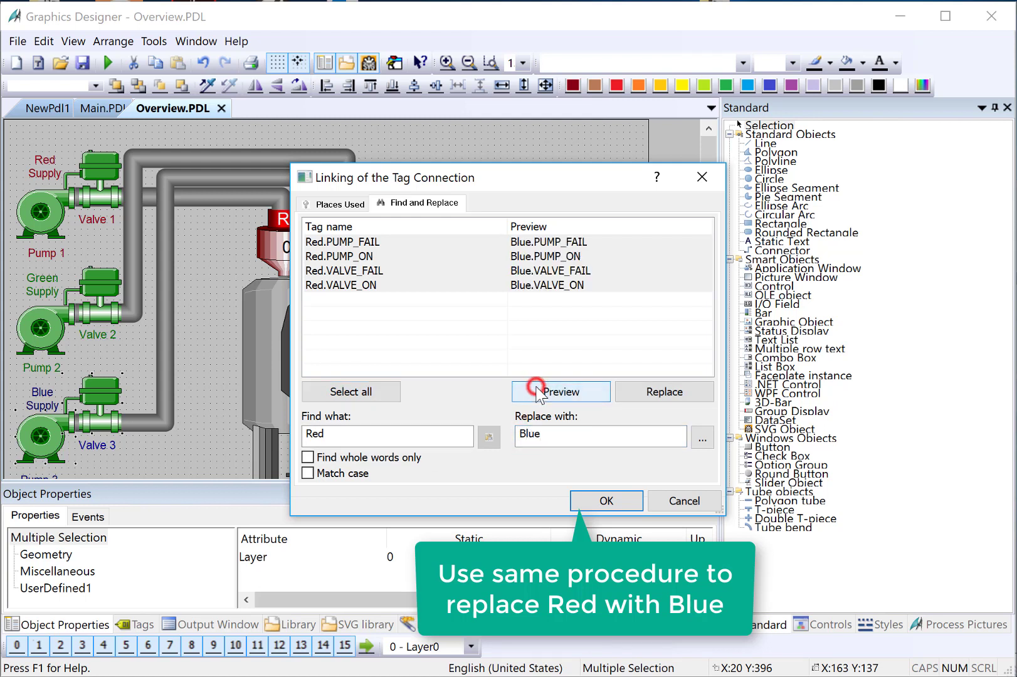
pyautogui.click(656, 392)
pyautogui.click(606, 499)
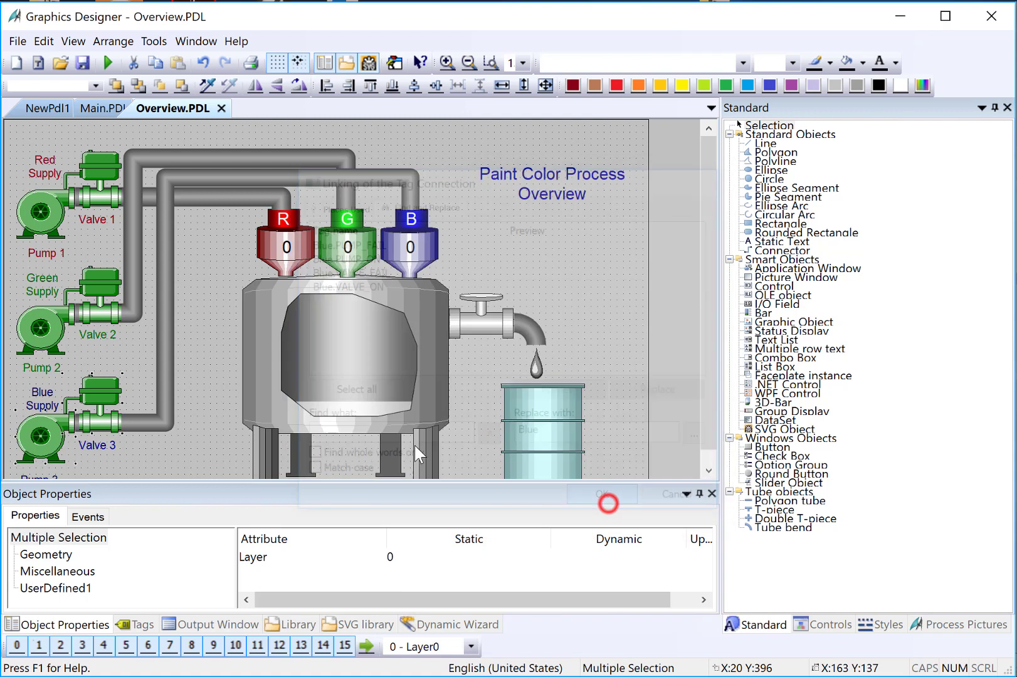
pyautogui.click(227, 334)
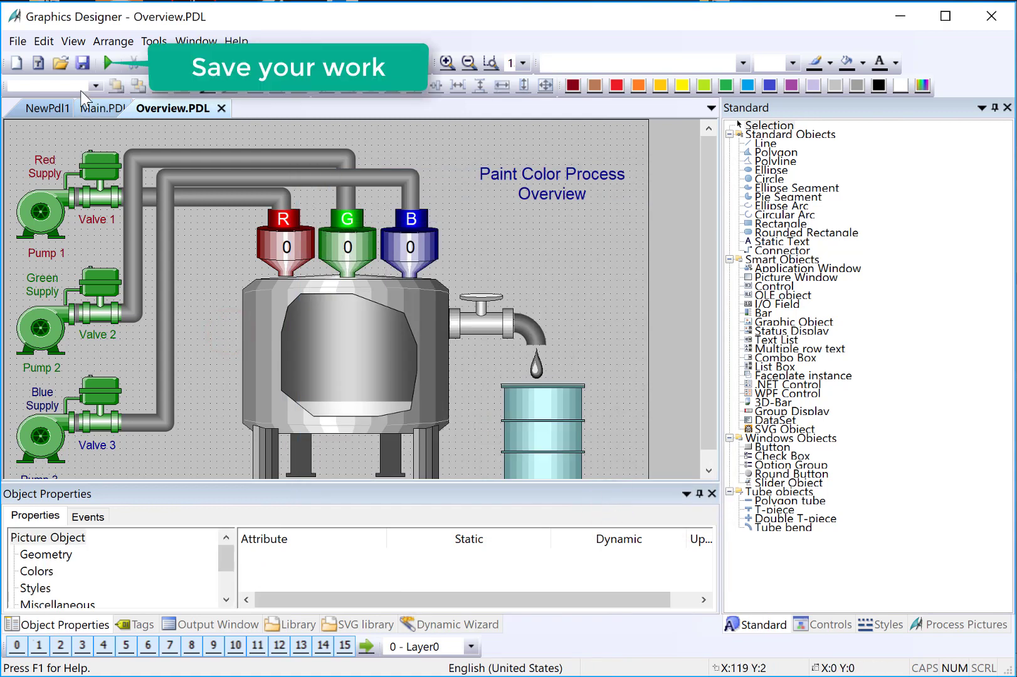
pyautogui.click(82, 63)
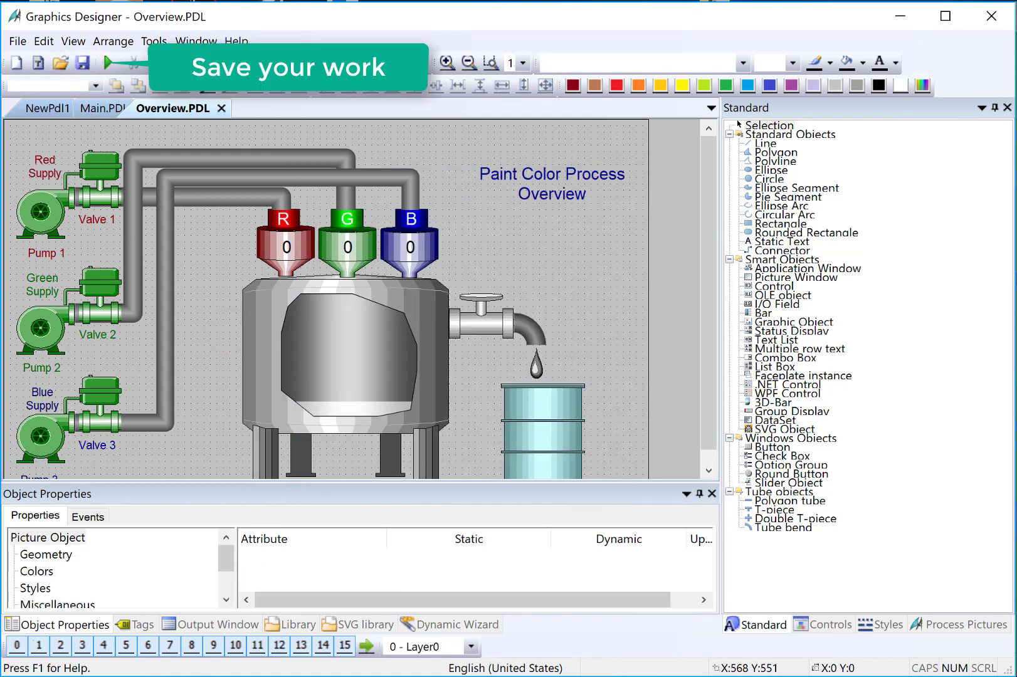
# Step: Save the Tag Simulator configuration as WinCC_V7_SBS.sim
pyautogui.click(878, 676)
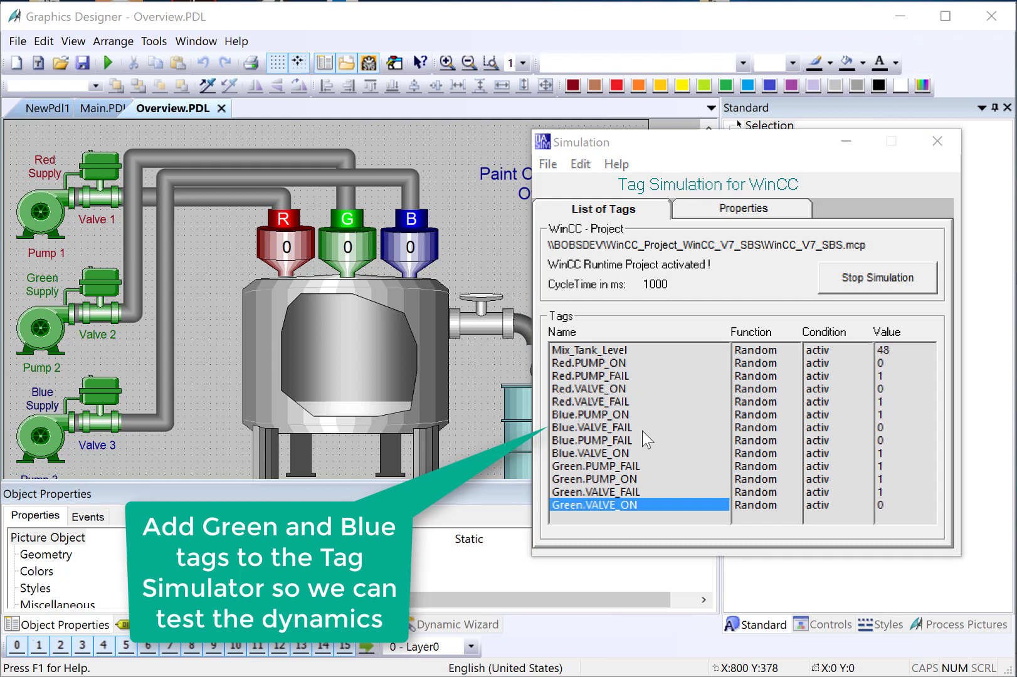
pyautogui.click(548, 163)
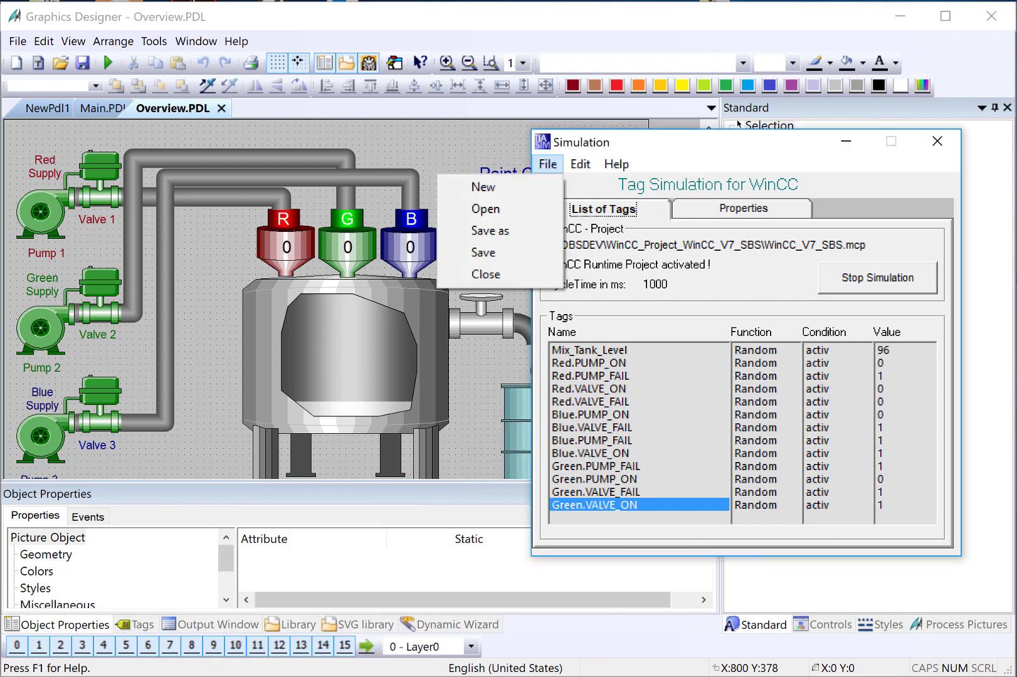
pyautogui.click(483, 254)
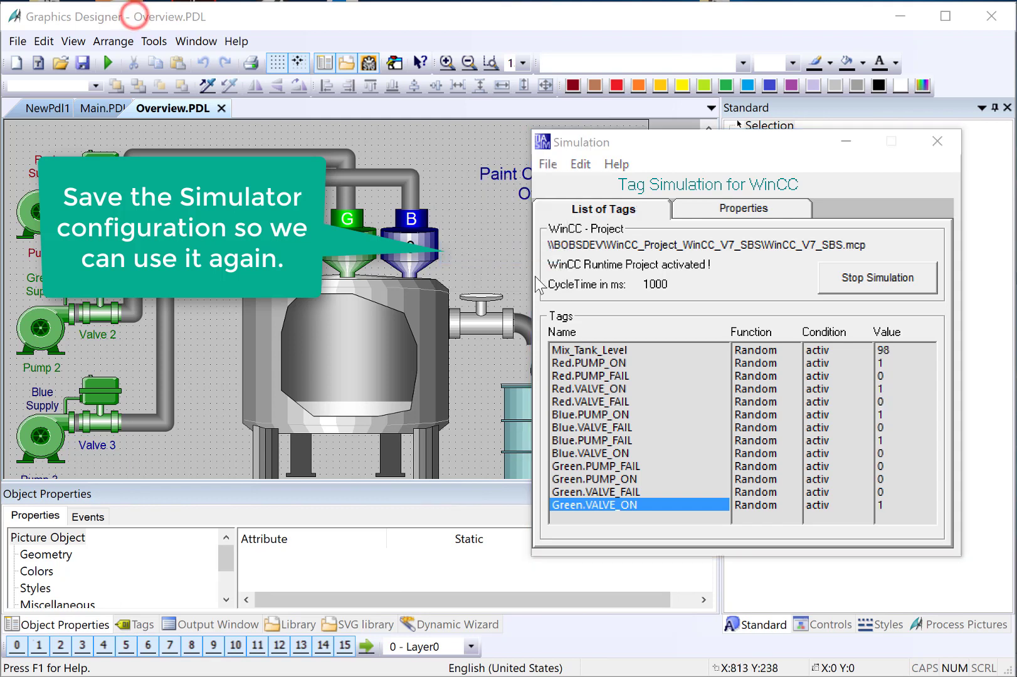
pyautogui.scroll(-5, 580, 294)
pyautogui.moveTo(806, 152); pyautogui.dragTo(449, 77)
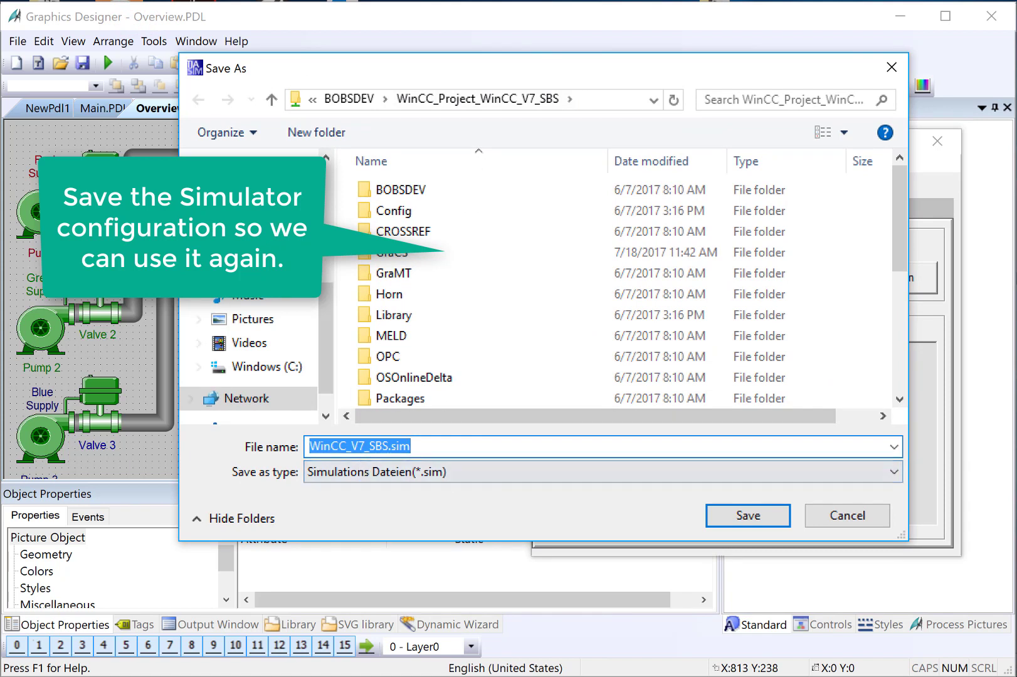
pyautogui.click(739, 518)
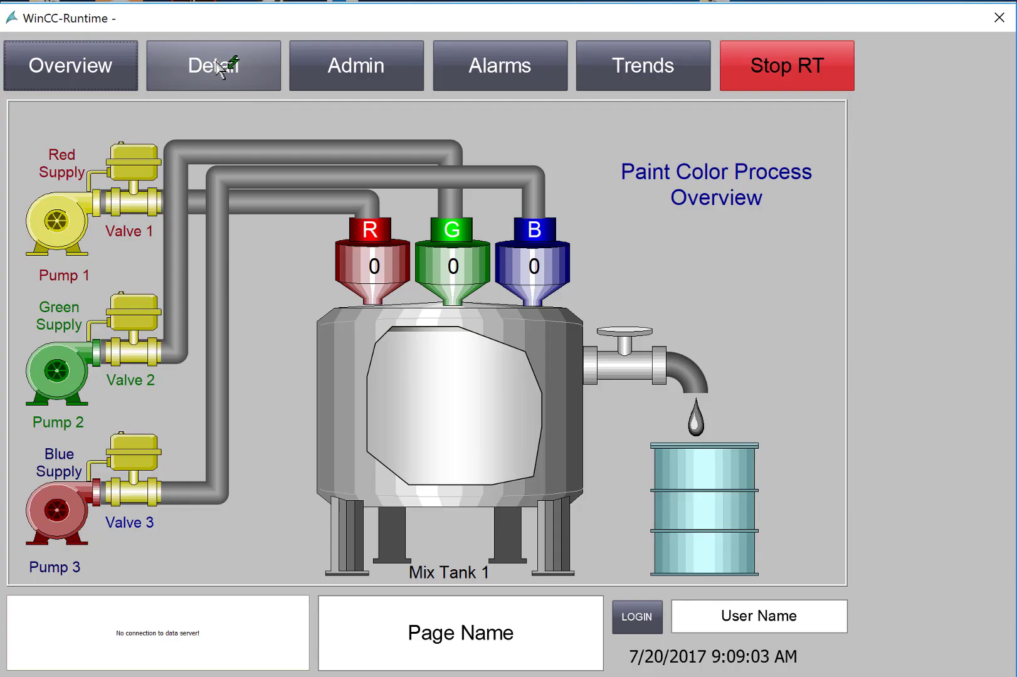
# Step: Switch to the Detail screen and back to reload the process overview
pyautogui.click(212, 62)
pyautogui.click(76, 58)
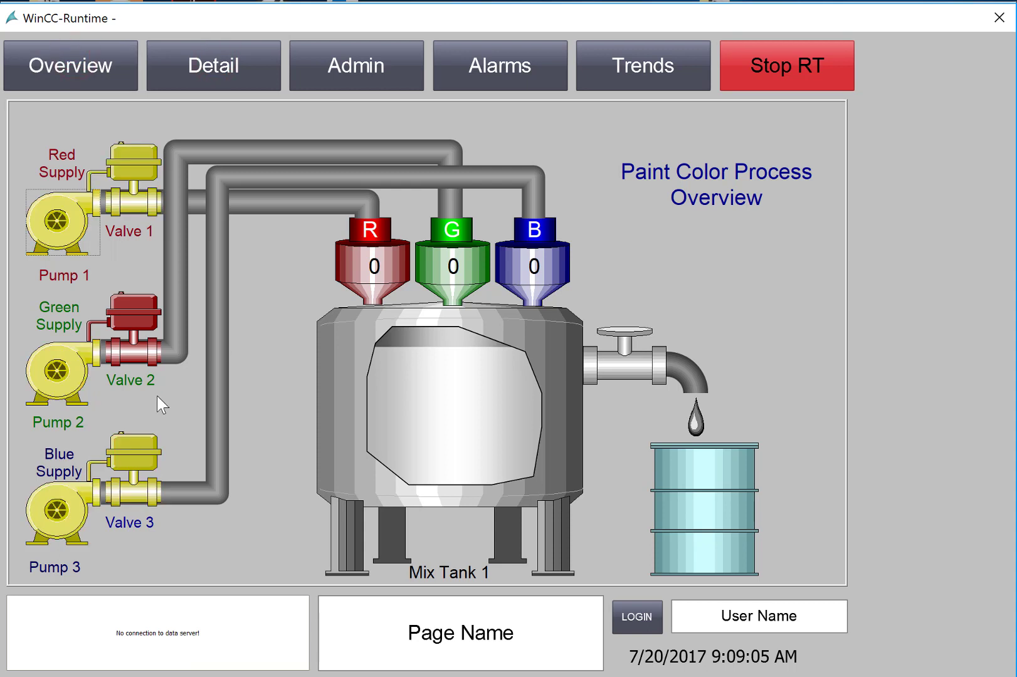